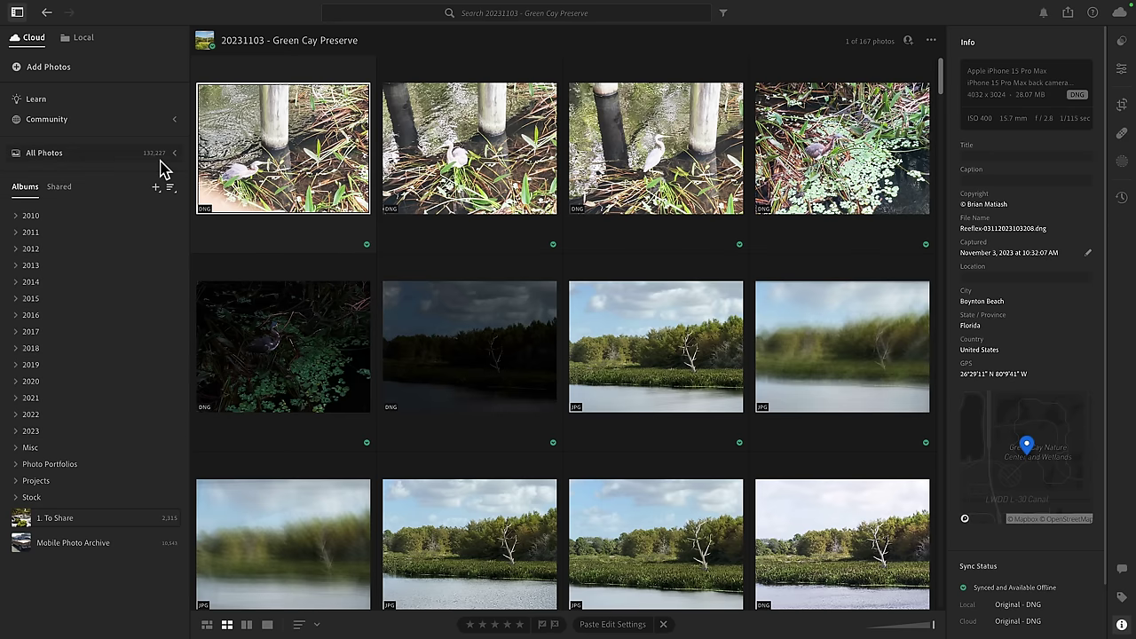
Step: Compare the cloud library with the local Desktop folder, then view the local photo Reeflex-03112023110212.dng enlarged
{"action": "left_click", "coordinate": [80, 37]}
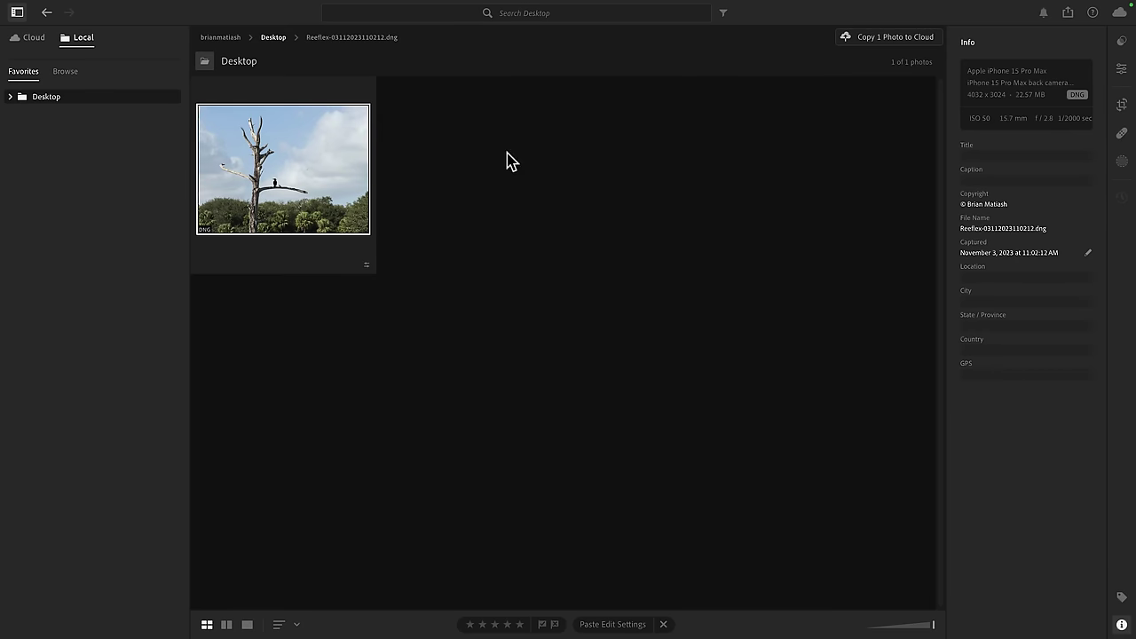
{"action": "left_click", "coordinate": [27, 41]}
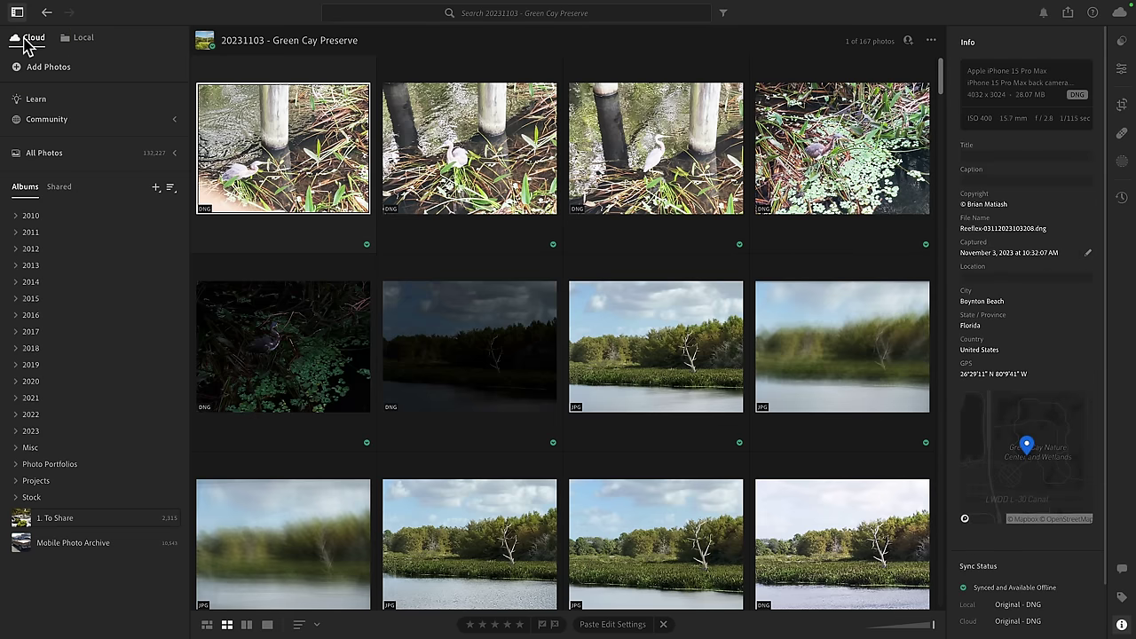
{"action": "left_click", "coordinate": [78, 43]}
{"action": "left_click", "coordinate": [78, 42]}
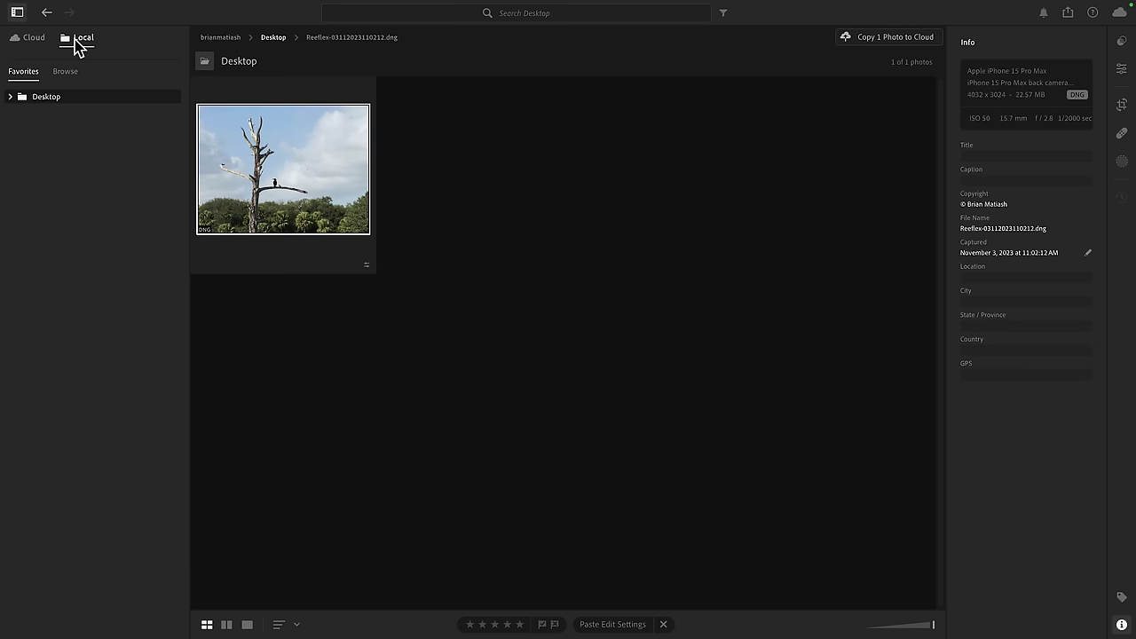
{"action": "key", "text": "super+h"}
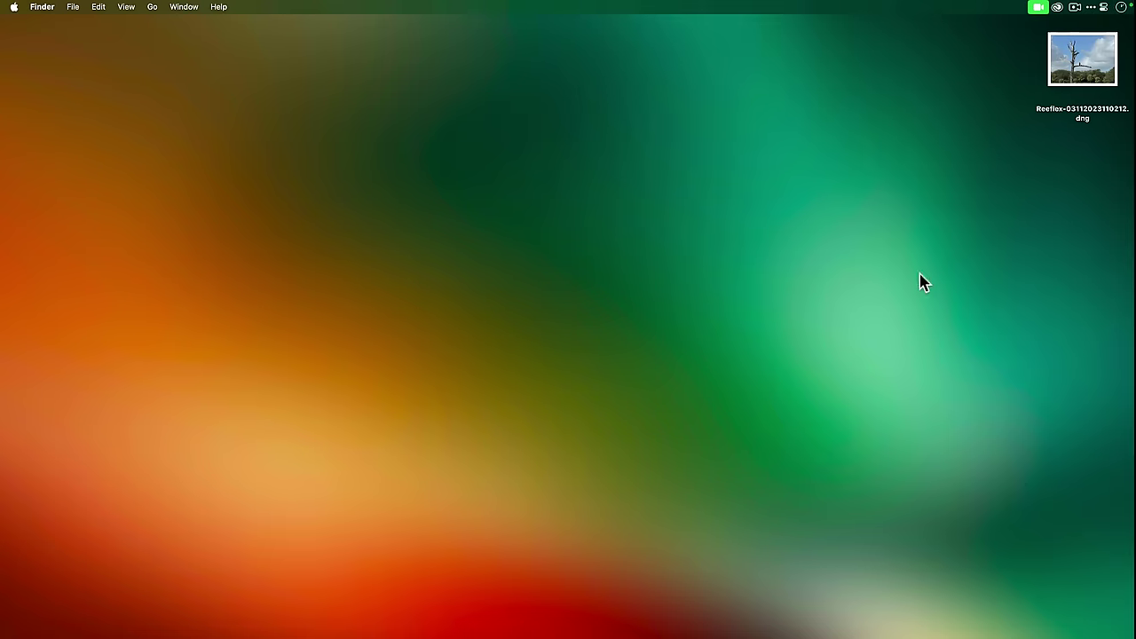
{"action": "key", "text": "ctrl+Right"}
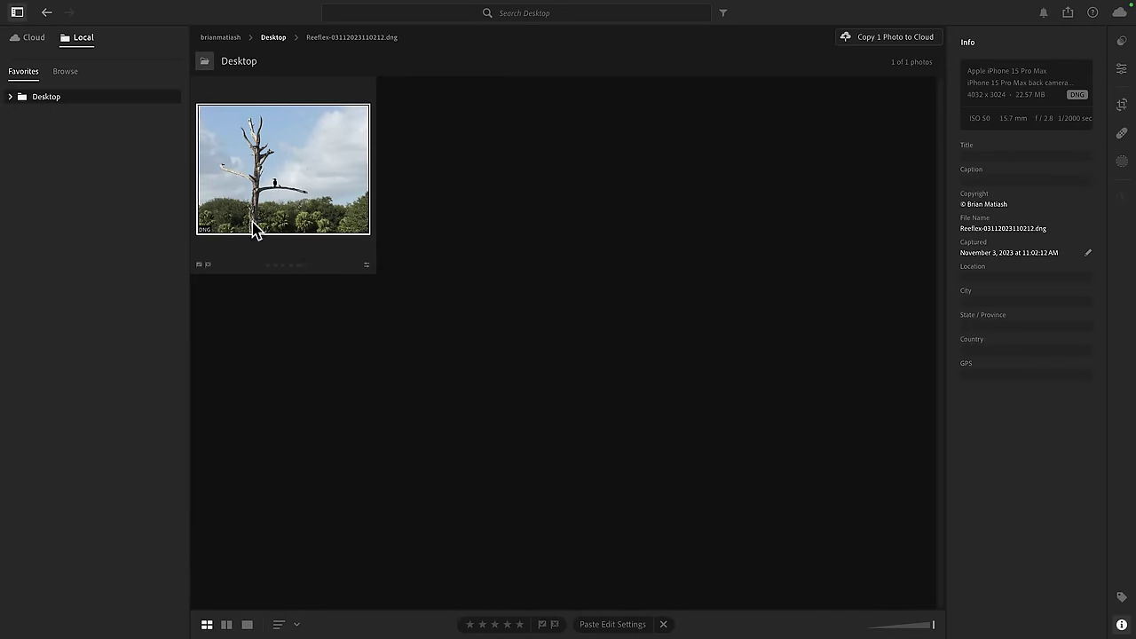
{"action": "double_click", "coordinate": [285, 151]}
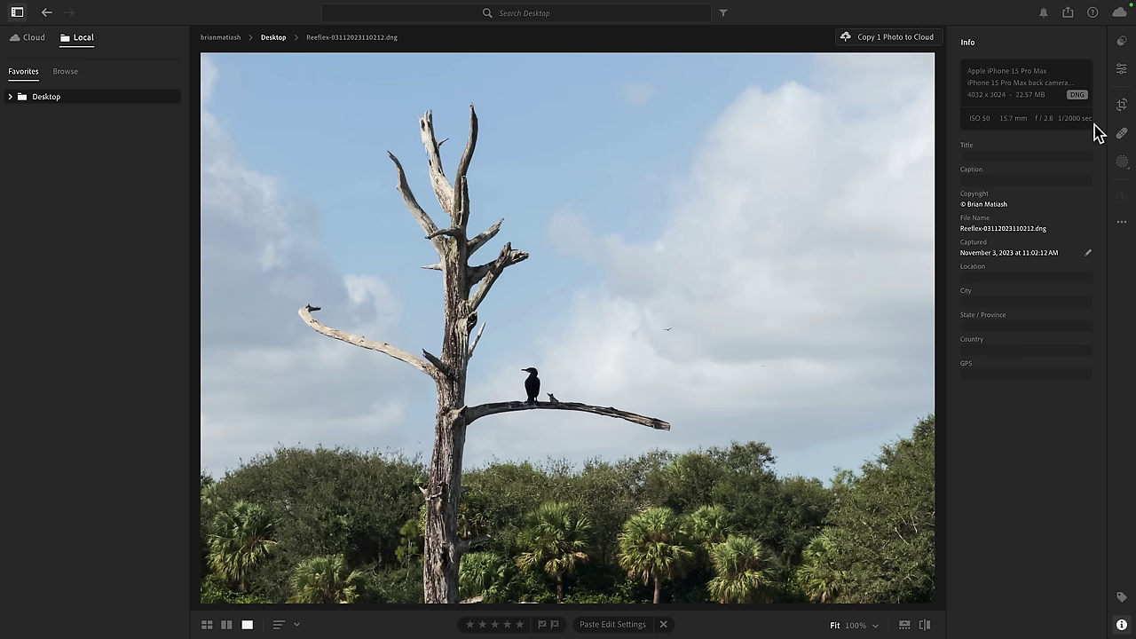
Step: Crop the photo to the tree's middle and the perched bird, about 2048 x 1536 pixels, keeping the original aspect ratio
{"action": "left_click", "coordinate": [1121, 105]}
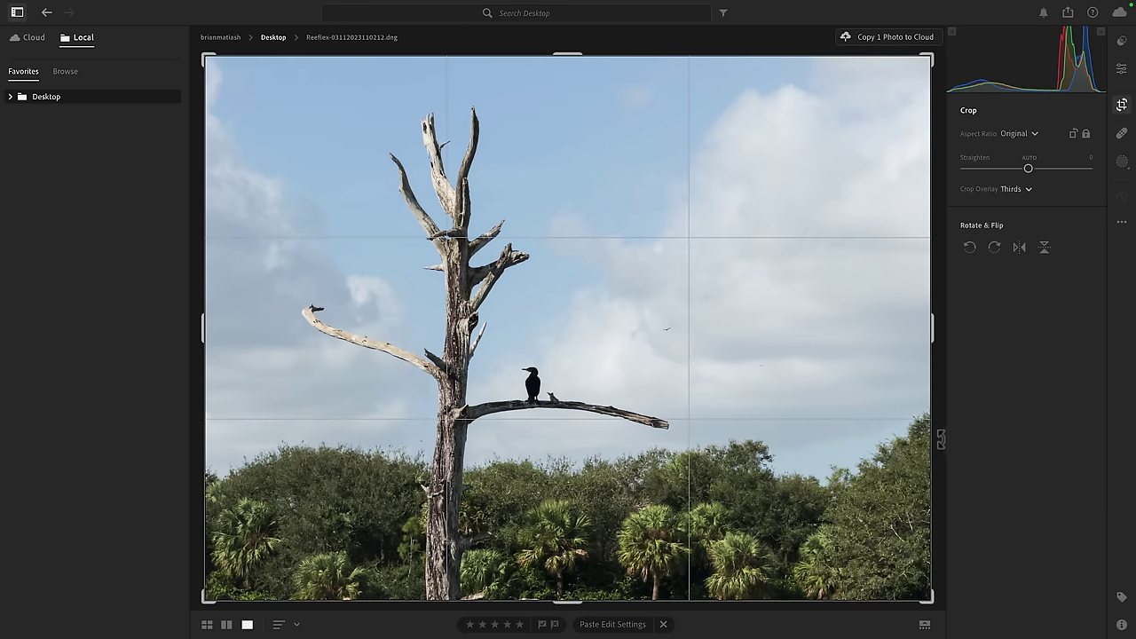
{"action": "left_click_drag", "start_coordinate": [929, 607], "coordinate": [804, 511]}
{"action": "left_click_drag", "start_coordinate": [701, 452], "coordinate": [684, 412]}
{"action": "left_click_drag", "start_coordinate": [564, 152], "coordinate": [576, 178]}
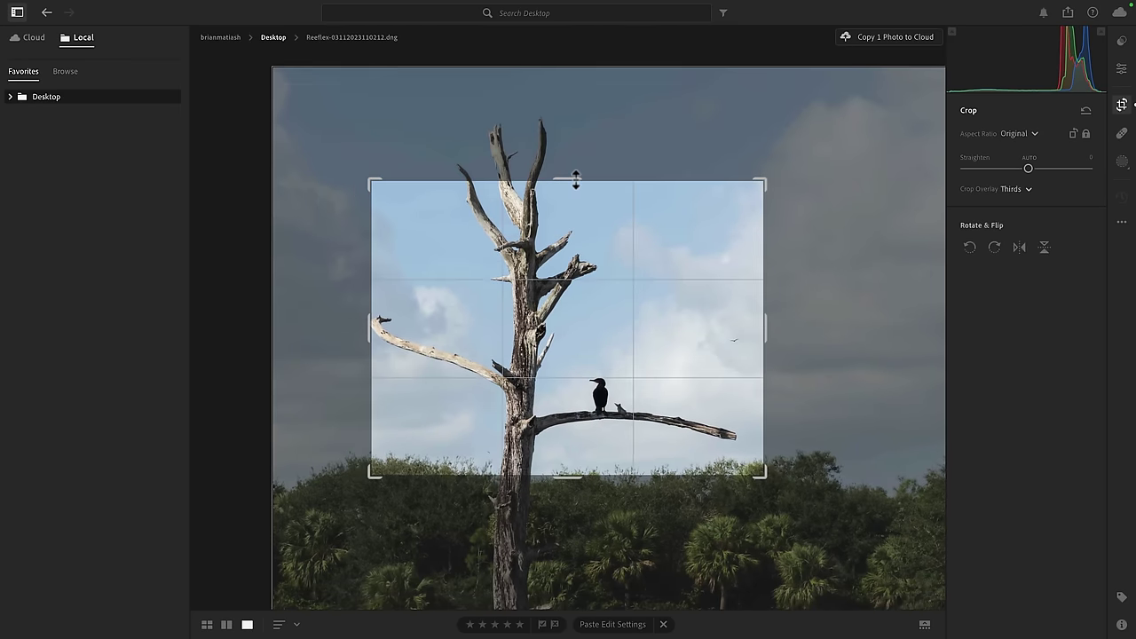
{"action": "mouse_move", "coordinate": [558, 256]}
{"action": "left_mouse_down"}
{"action": "mouse_move", "coordinate": [542, 250]}
{"action": "mouse_move", "coordinate": [569, 252]}
{"action": "left_mouse_up"}
{"action": "double_click", "coordinate": [542, 249]}
{"action": "key", "text": "c"}
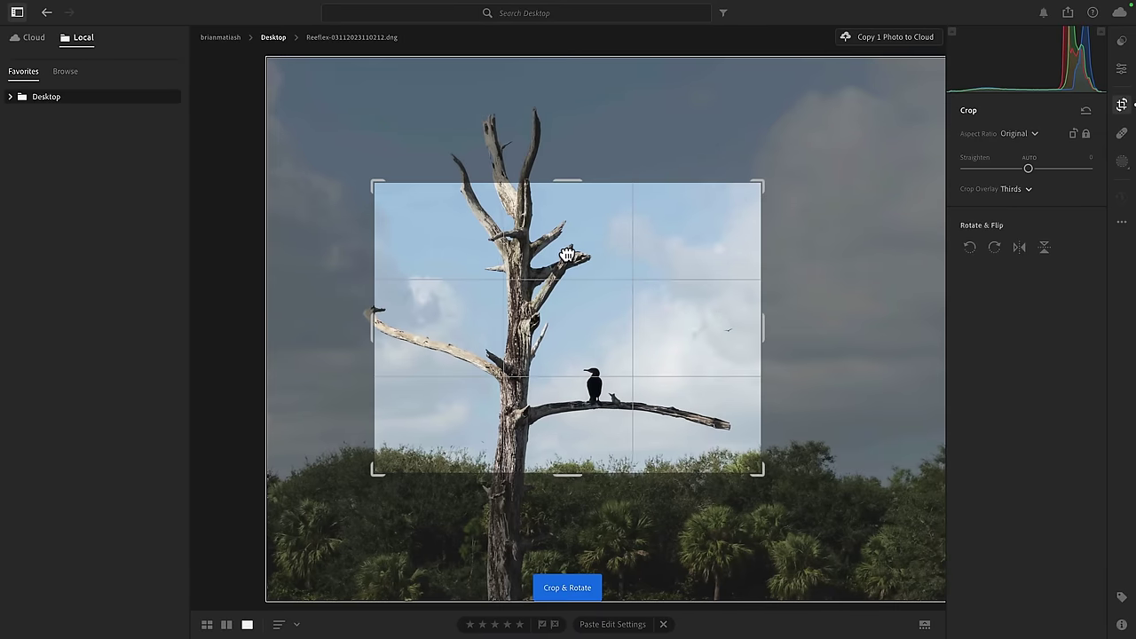
{"action": "double_click", "coordinate": [568, 252]}
{"action": "key", "text": "c"}
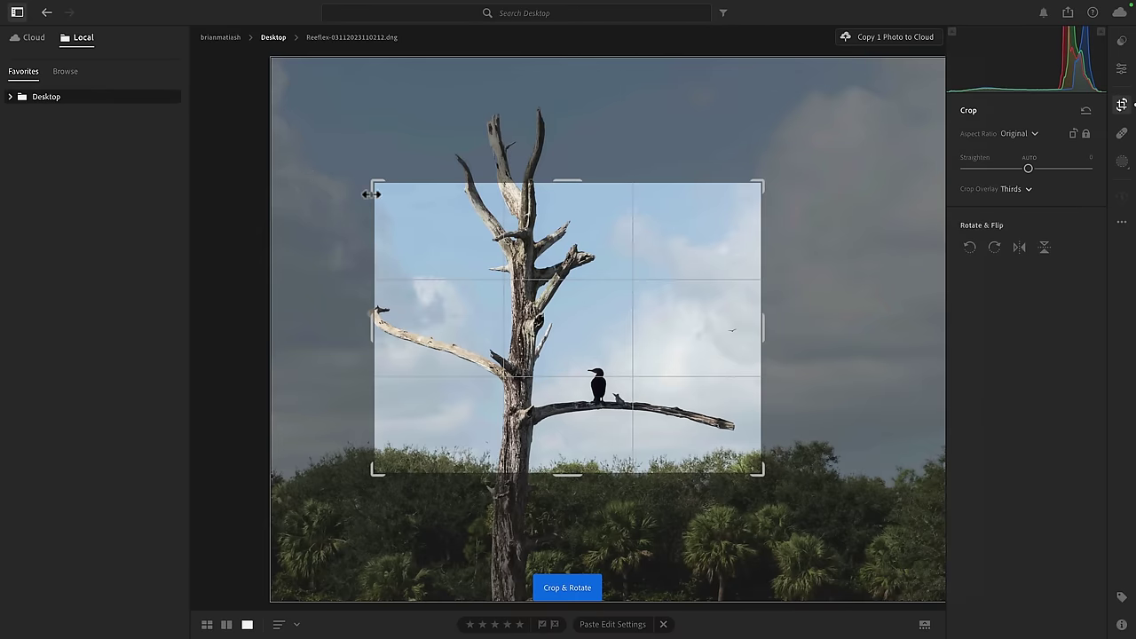
{"action": "double_click", "coordinate": [380, 185]}
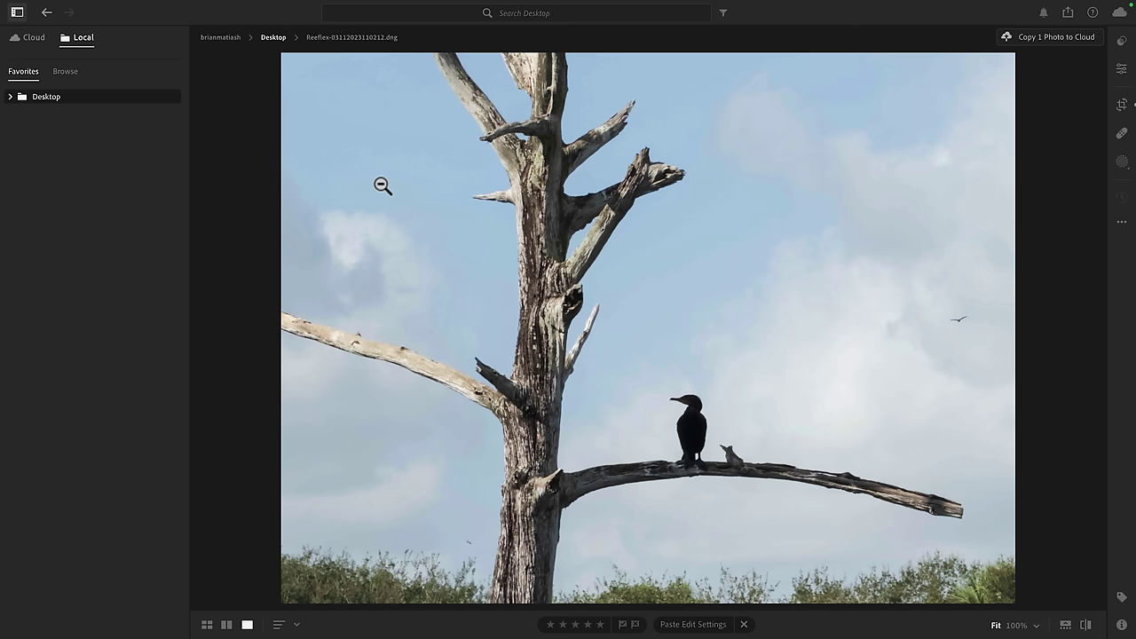
Step: Check the cropped photo's pixel dimensions and inspect the bird's detail at 100%
{"action": "key", "text": "i"}
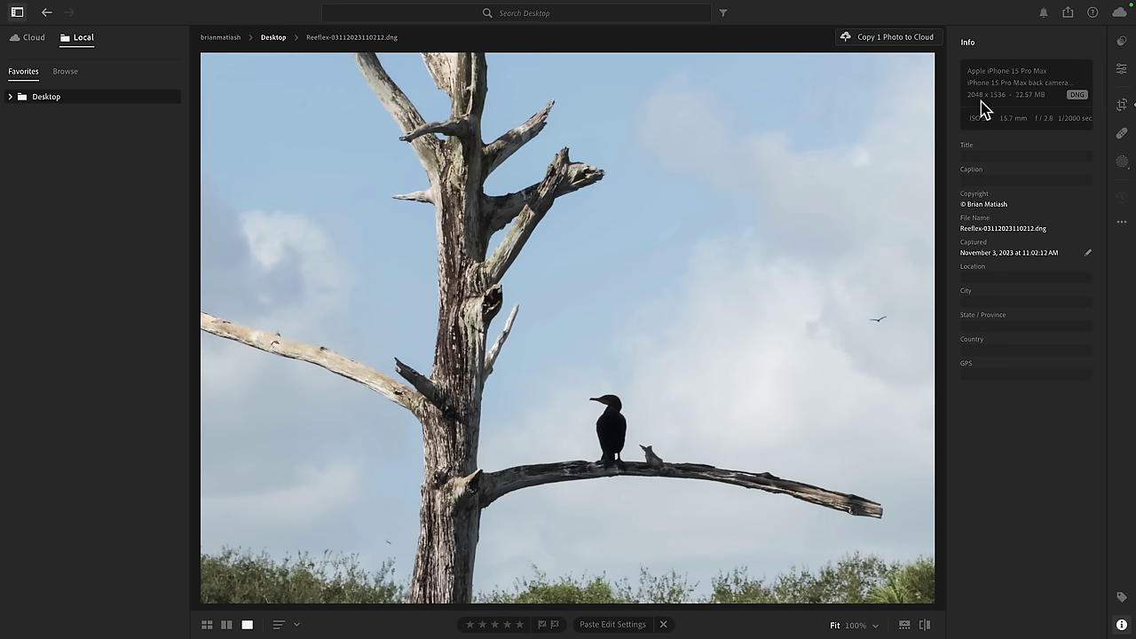
{"action": "left_click", "coordinate": [612, 435]}
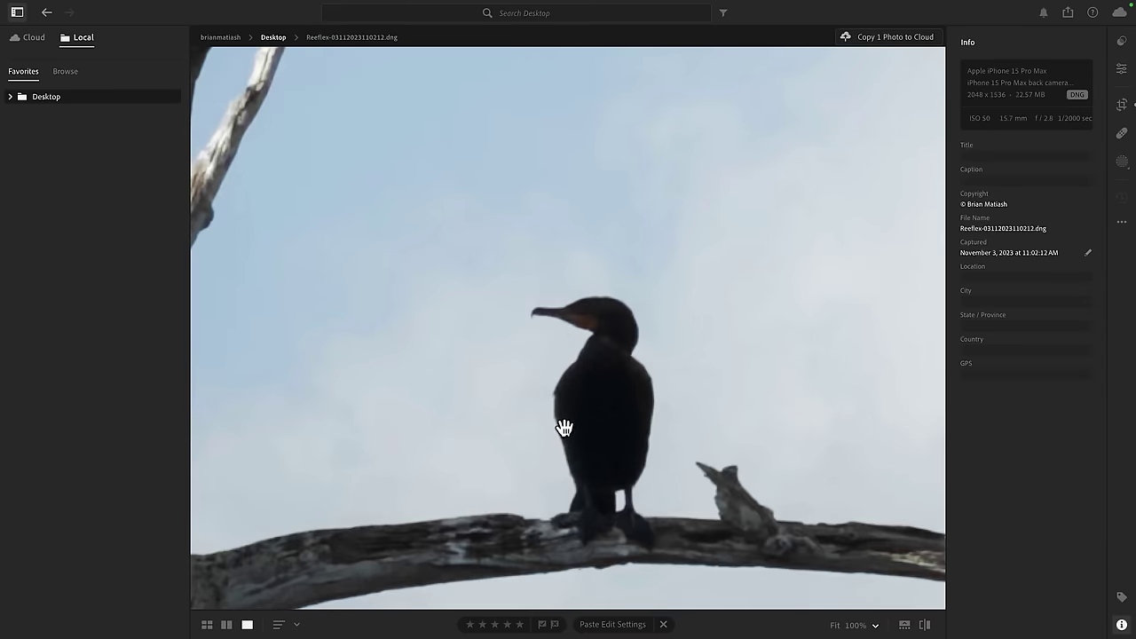
{"action": "left_click", "coordinate": [550, 354]}
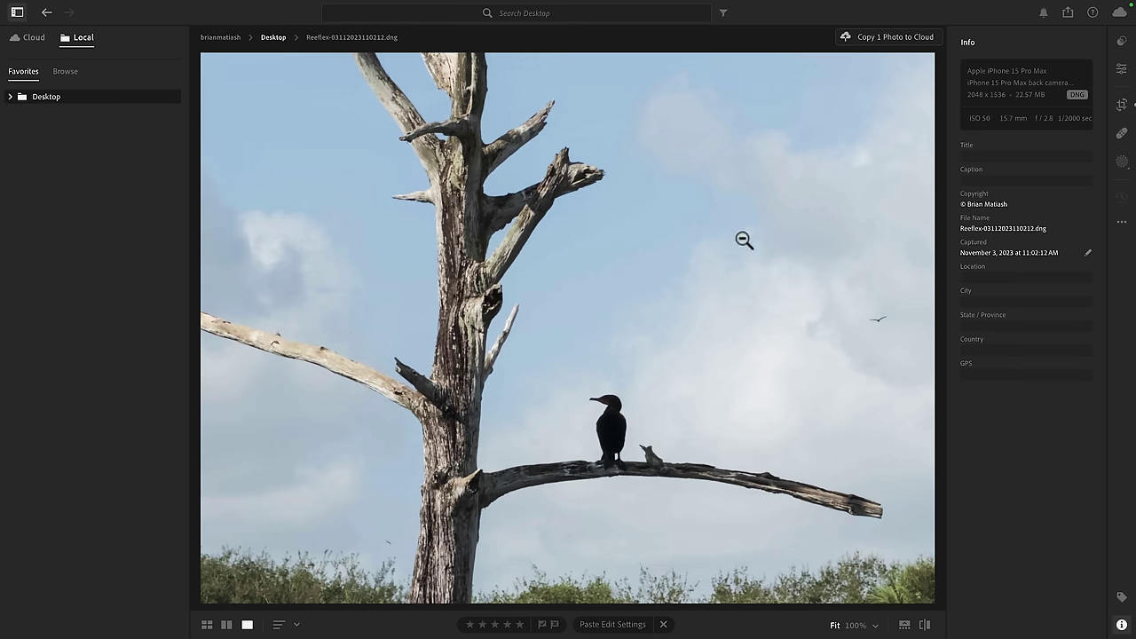
Step: Reset the photo's crop to the full original frame
{"action": "left_click", "coordinate": [1120, 104]}
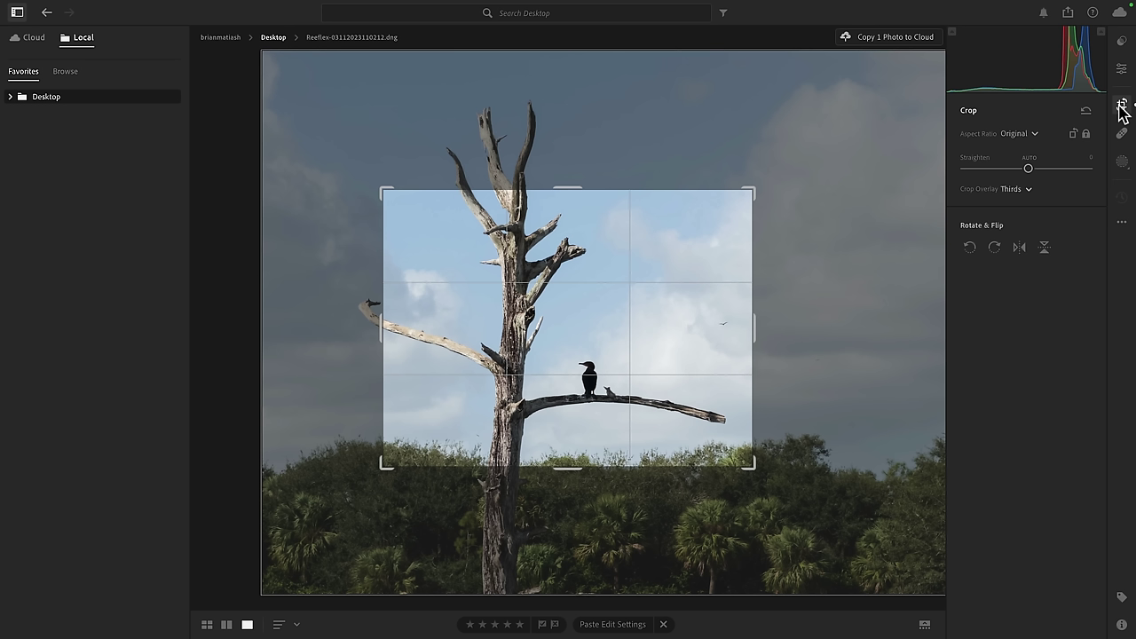
{"action": "left_click", "coordinate": [1086, 112]}
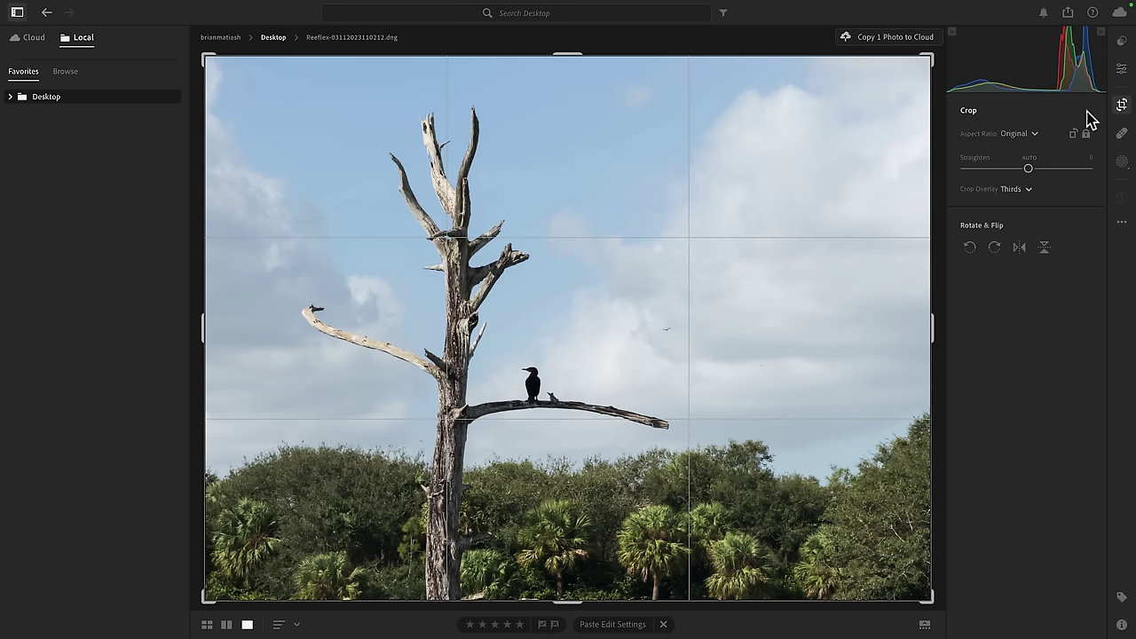
{"action": "left_click", "coordinate": [1121, 105]}
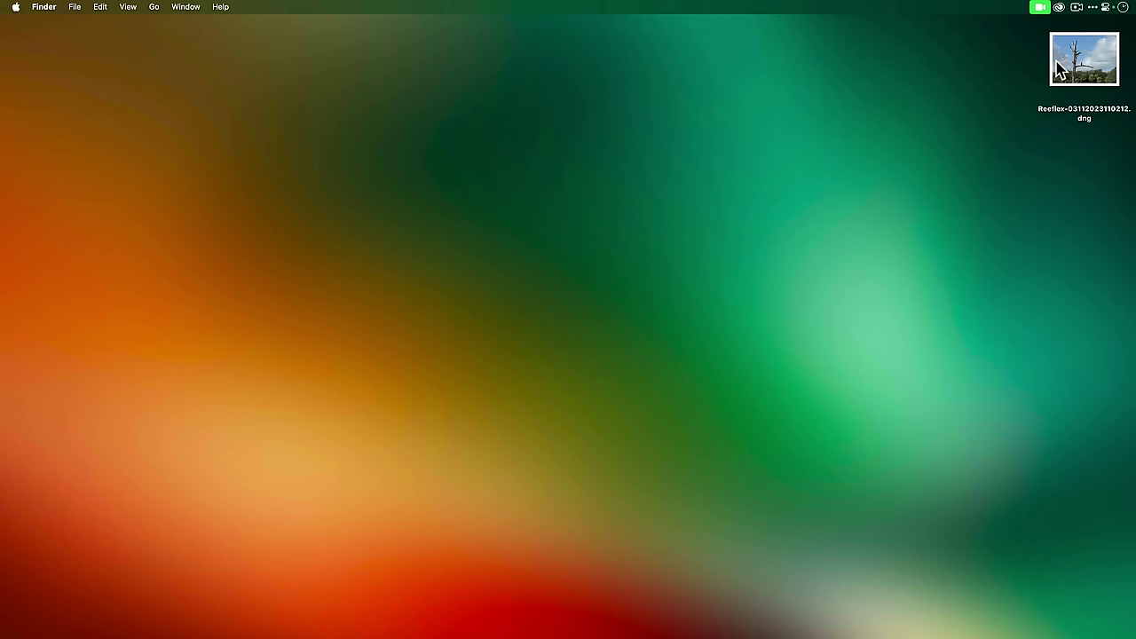
Step: Open Reeflex-03112023110212.dng from the desktop in Topaz Photo AI
{"action": "right_click", "coordinate": [1061, 70]}
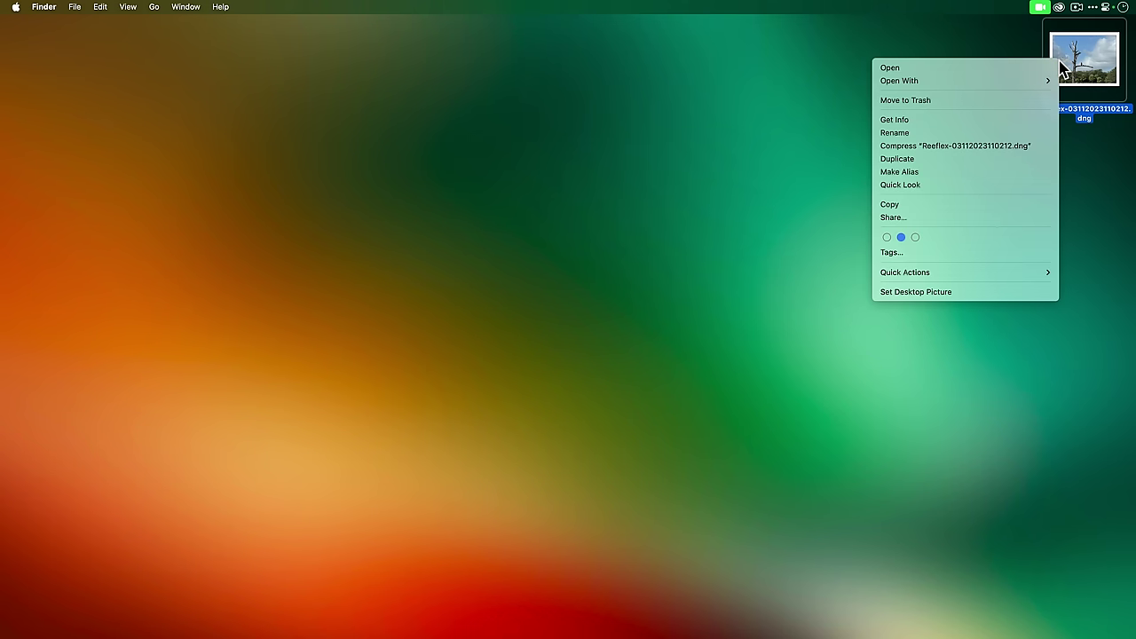
{"action": "mouse_move", "coordinate": [1003, 82]}
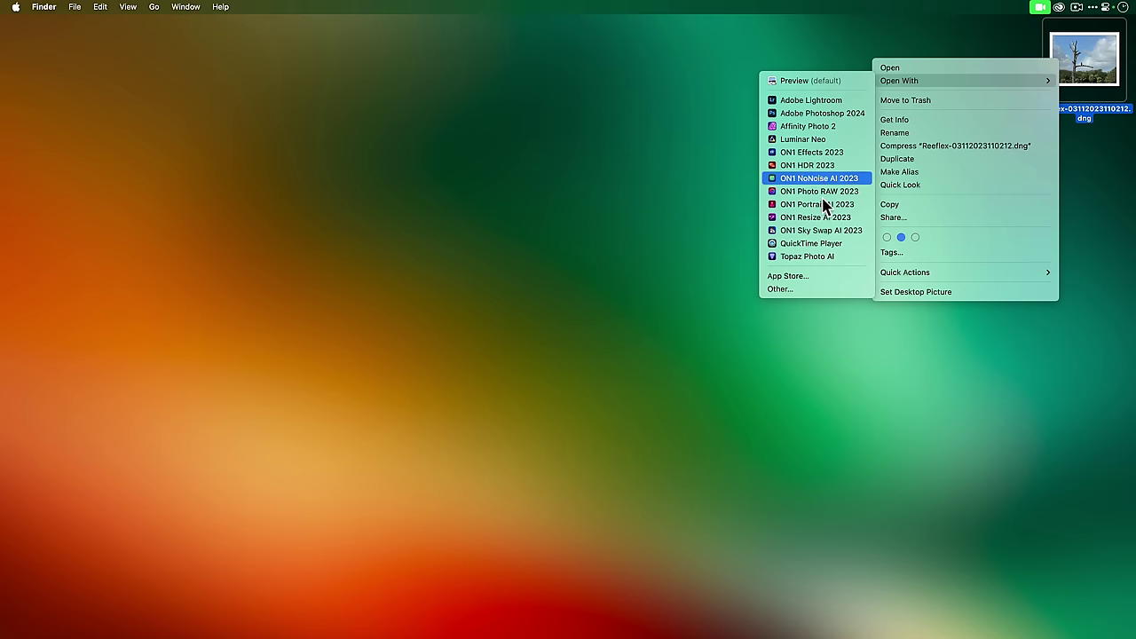
{"action": "left_click", "coordinate": [821, 257]}
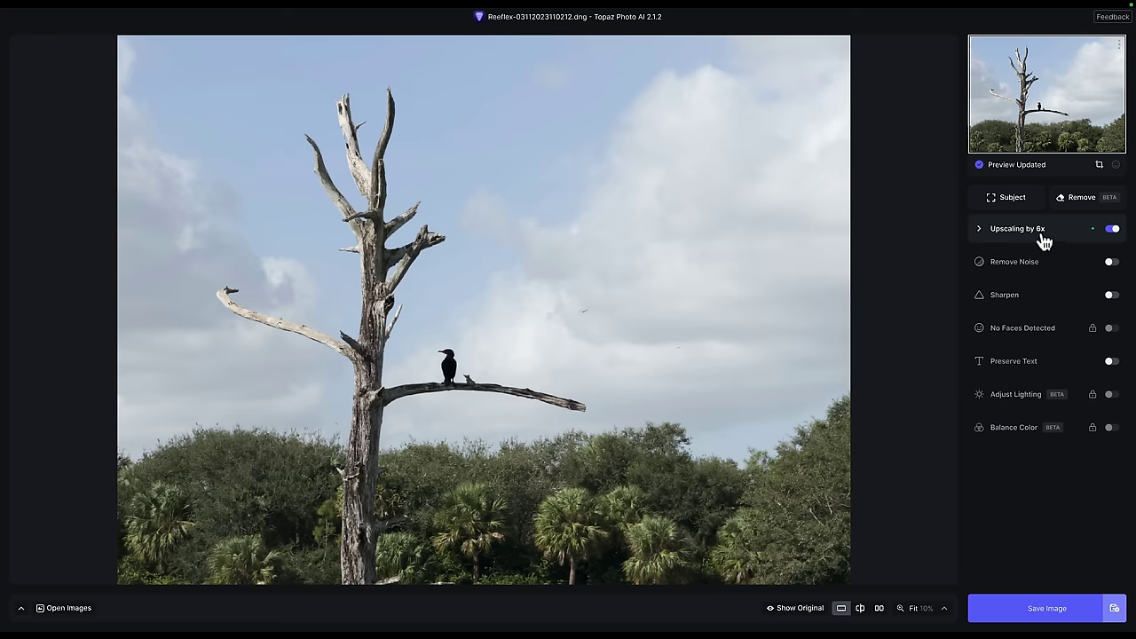
Step: Set the upscaling factor to 4x and show the explanation of the AI models
{"action": "left_click", "coordinate": [981, 233]}
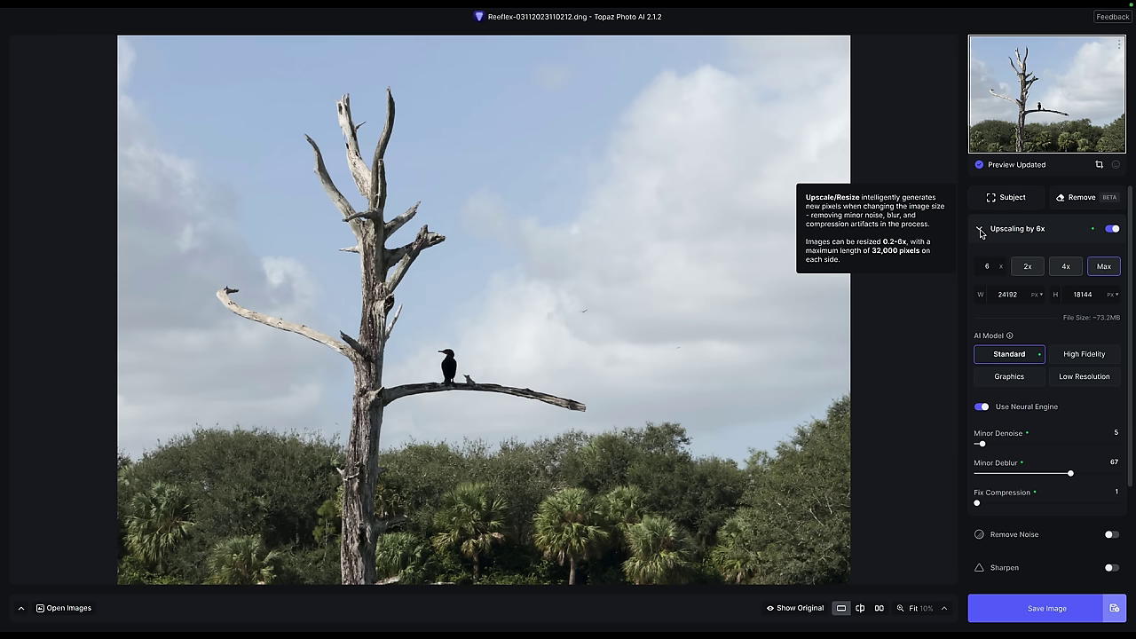
{"action": "left_click", "coordinate": [1065, 268]}
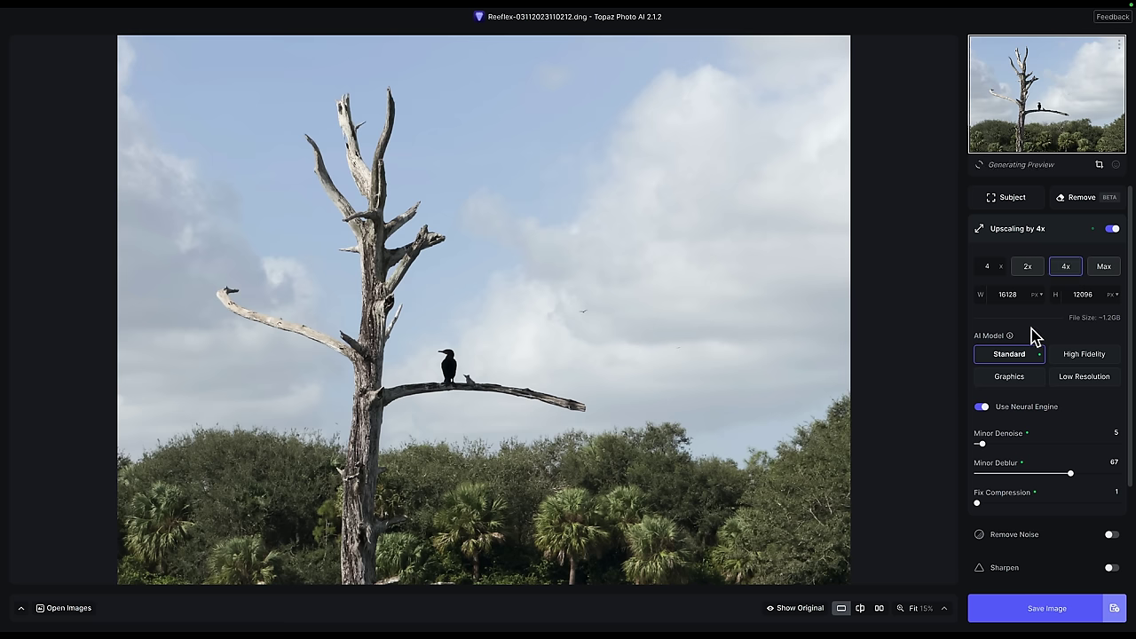
{"action": "mouse_move", "coordinate": [1011, 337]}
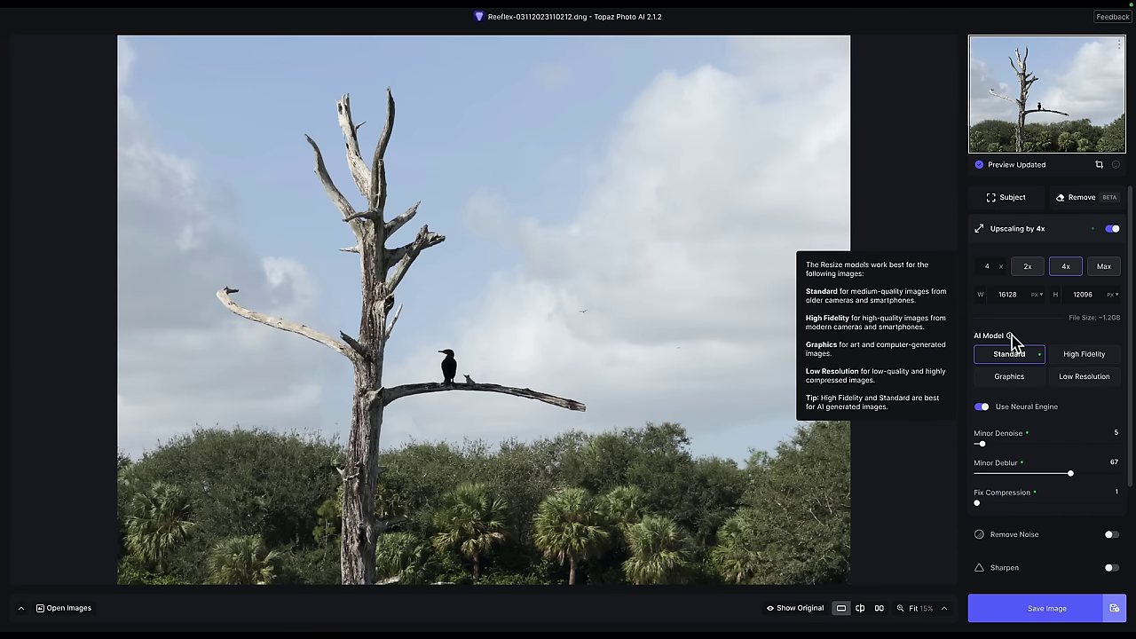
Step: Compare the Standard, High Fidelity and Low Resolution AI models on the bird at 200%, and choose High Fidelity
{"action": "left_click", "coordinate": [944, 609]}
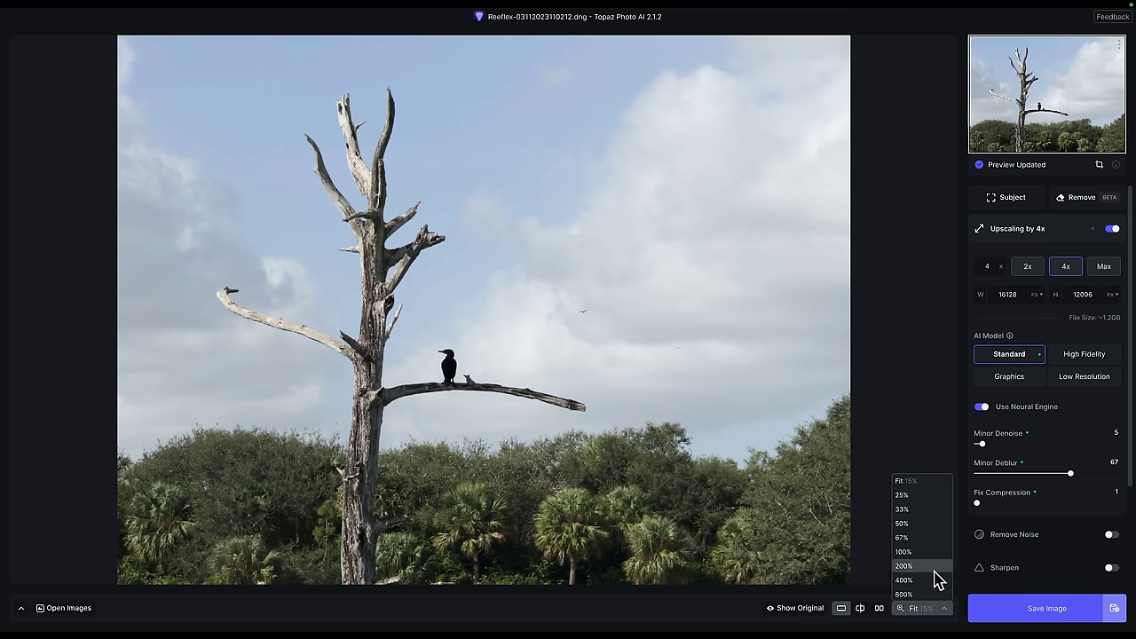
{"action": "left_click", "coordinate": [932, 566]}
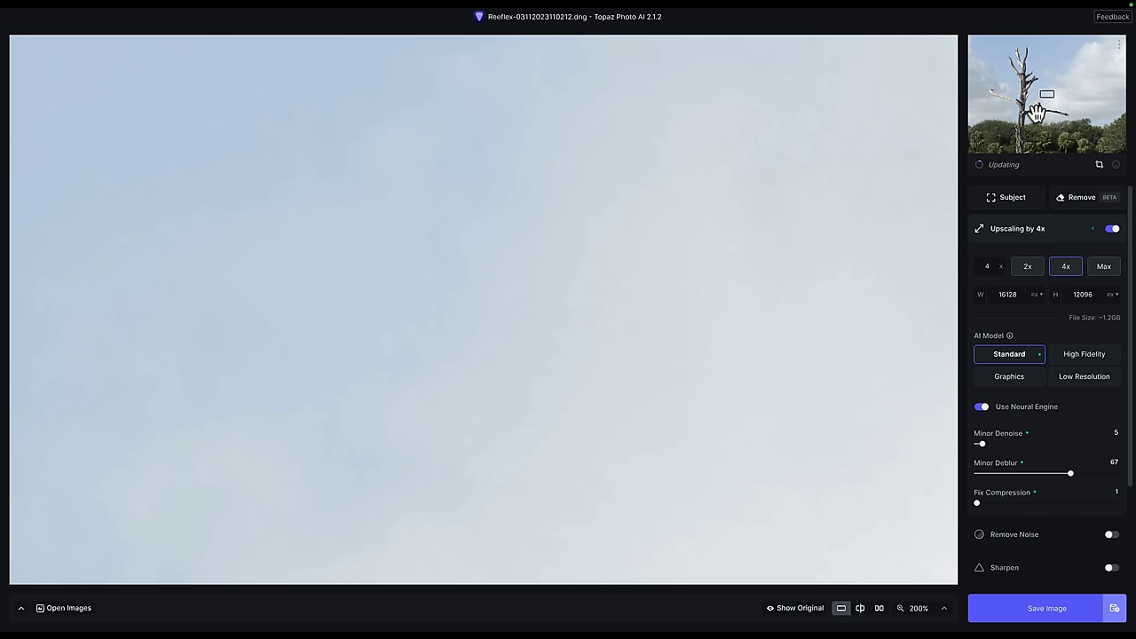
{"action": "left_click_drag", "start_coordinate": [1046, 95], "coordinate": [1040, 105]}
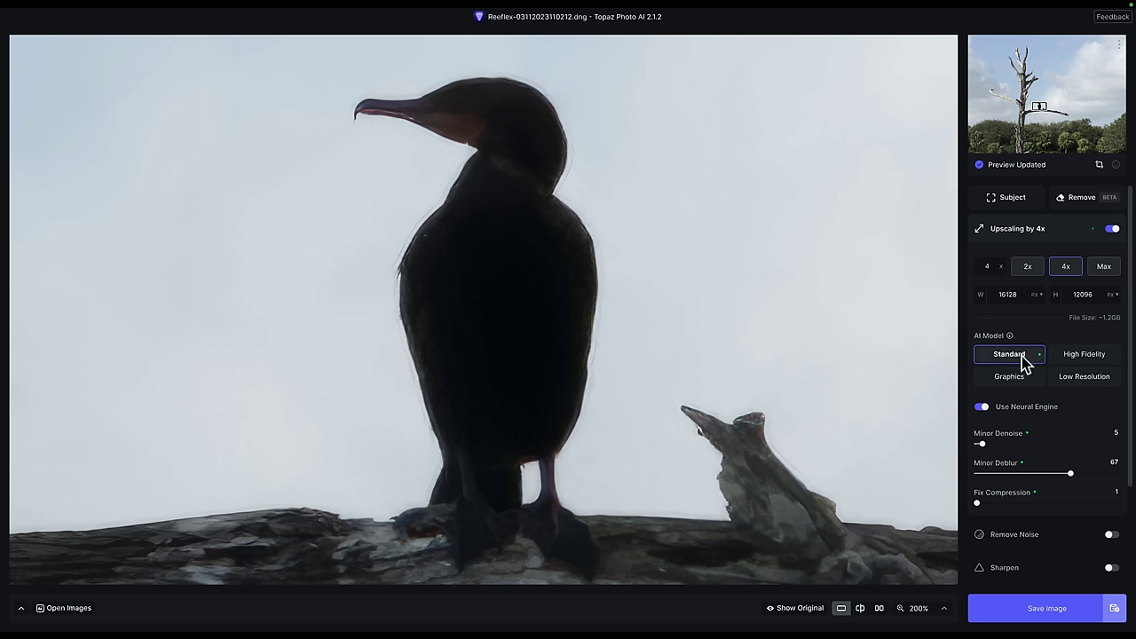
{"action": "left_click", "coordinate": [1069, 366]}
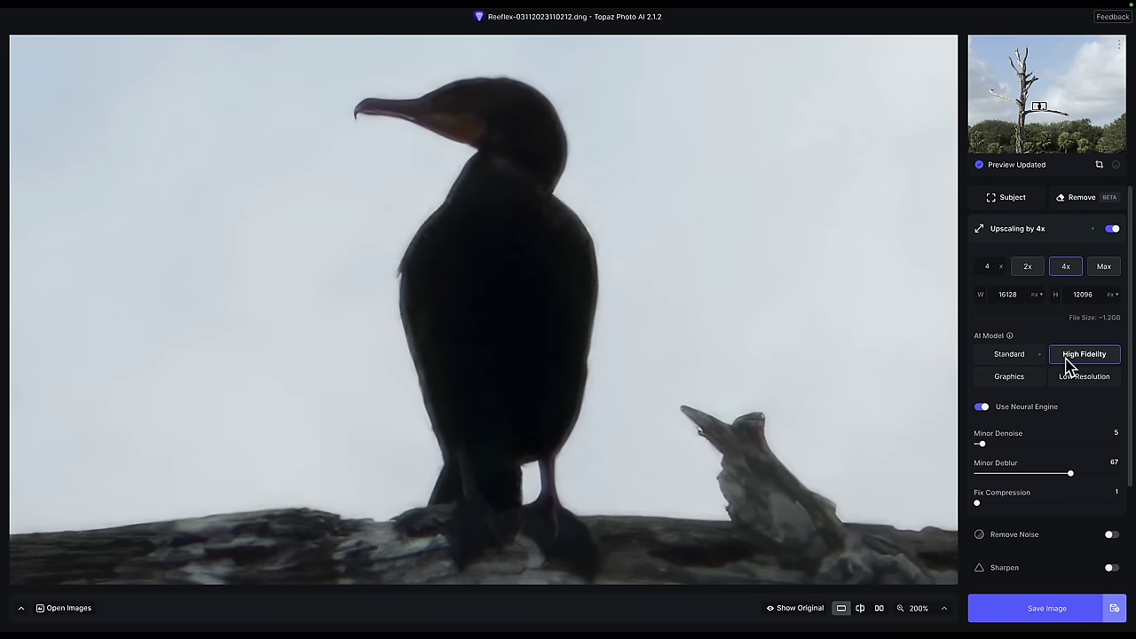
{"action": "left_click", "coordinate": [1017, 361]}
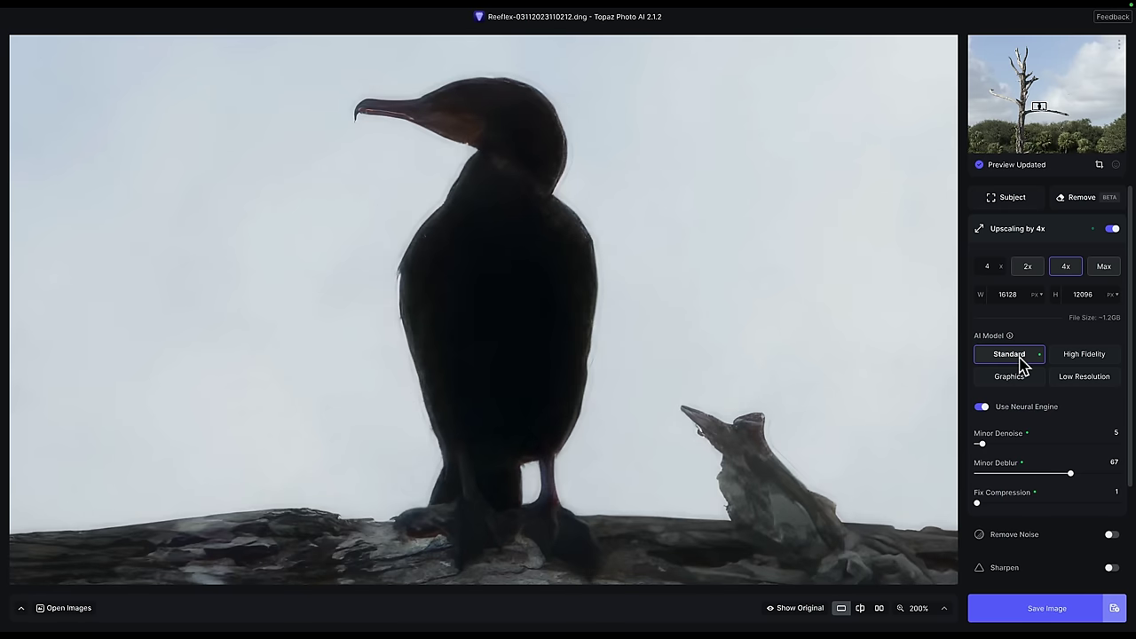
{"action": "left_click", "coordinate": [1068, 362]}
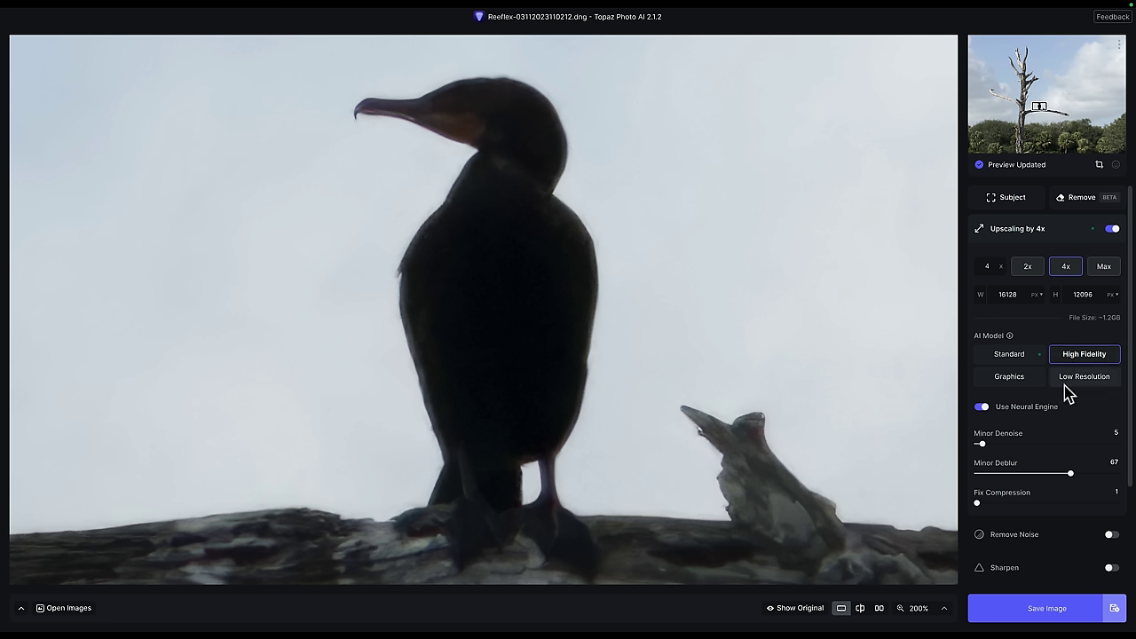
{"action": "left_click", "coordinate": [1068, 382]}
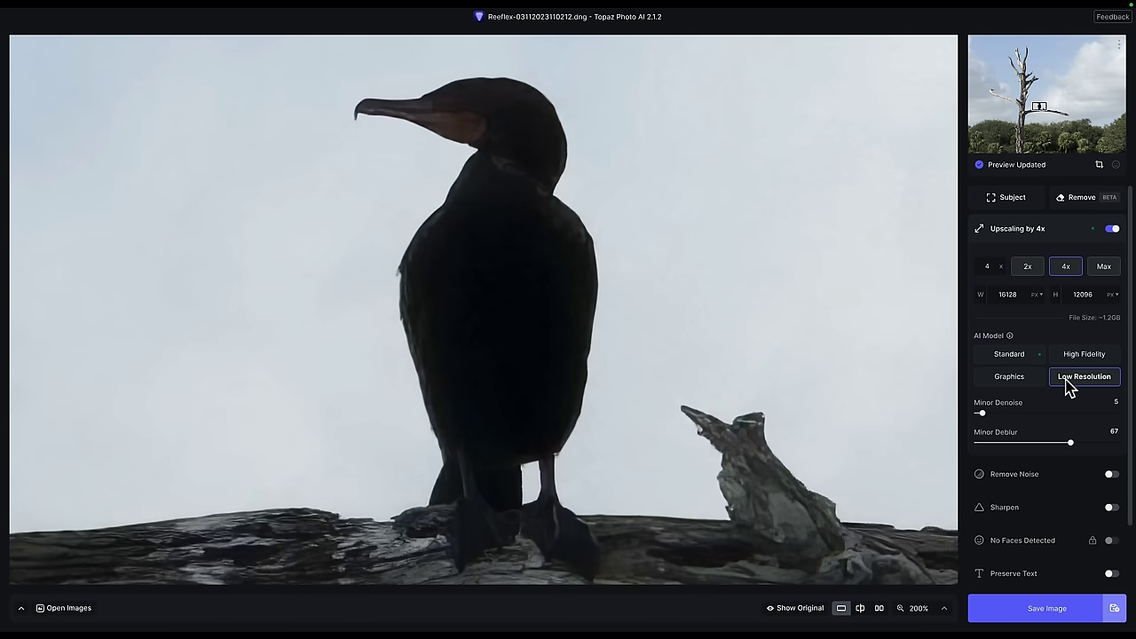
{"action": "left_click", "coordinate": [1071, 361]}
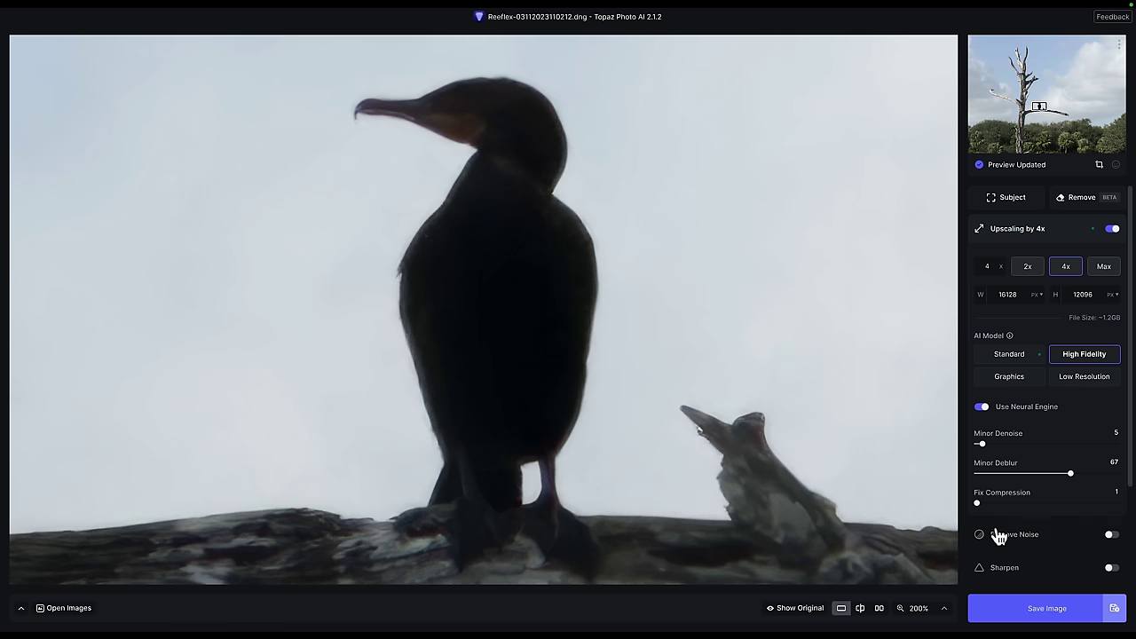
Step: Compare the upscaled bird and trunk with the original at 100%, then set Minor Deblur to 1
{"action": "left_click", "coordinate": [945, 612]}
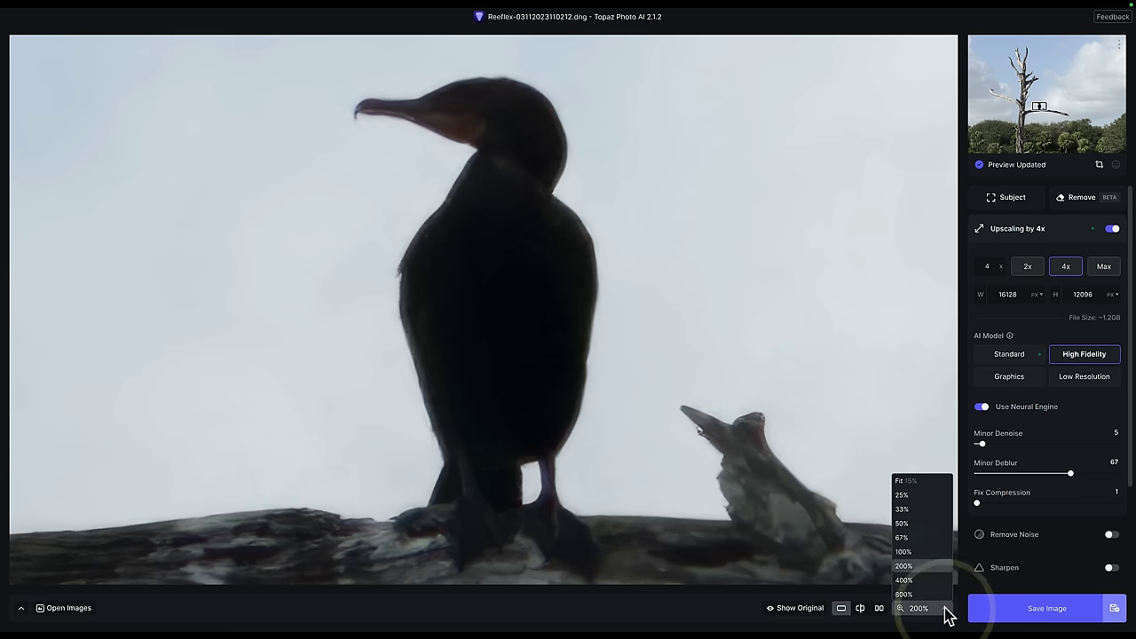
{"action": "left_click", "coordinate": [932, 553]}
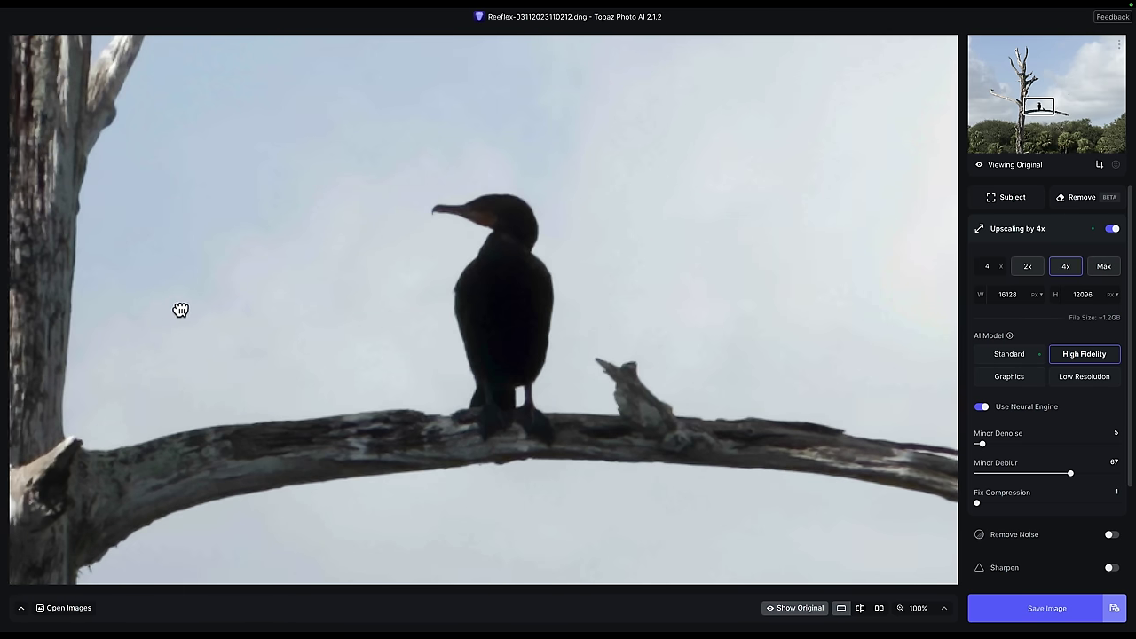
{"action": "left_click_drag", "start_coordinate": [180, 310], "coordinate": [348, 316]}
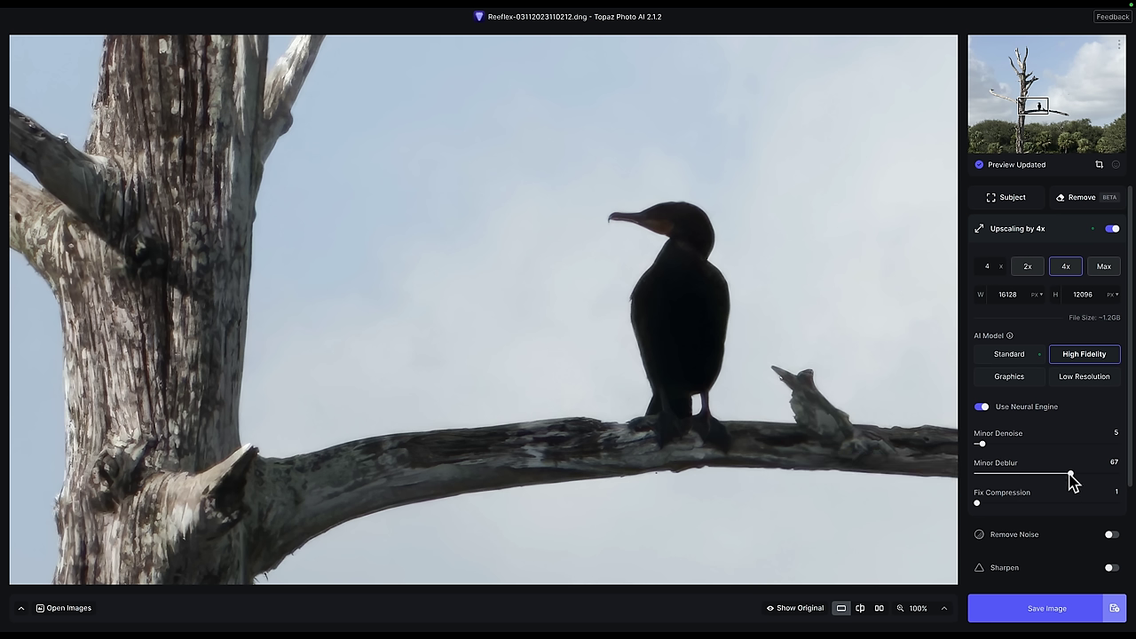
{"action": "left_click_drag", "start_coordinate": [1070, 474], "coordinate": [966, 478]}
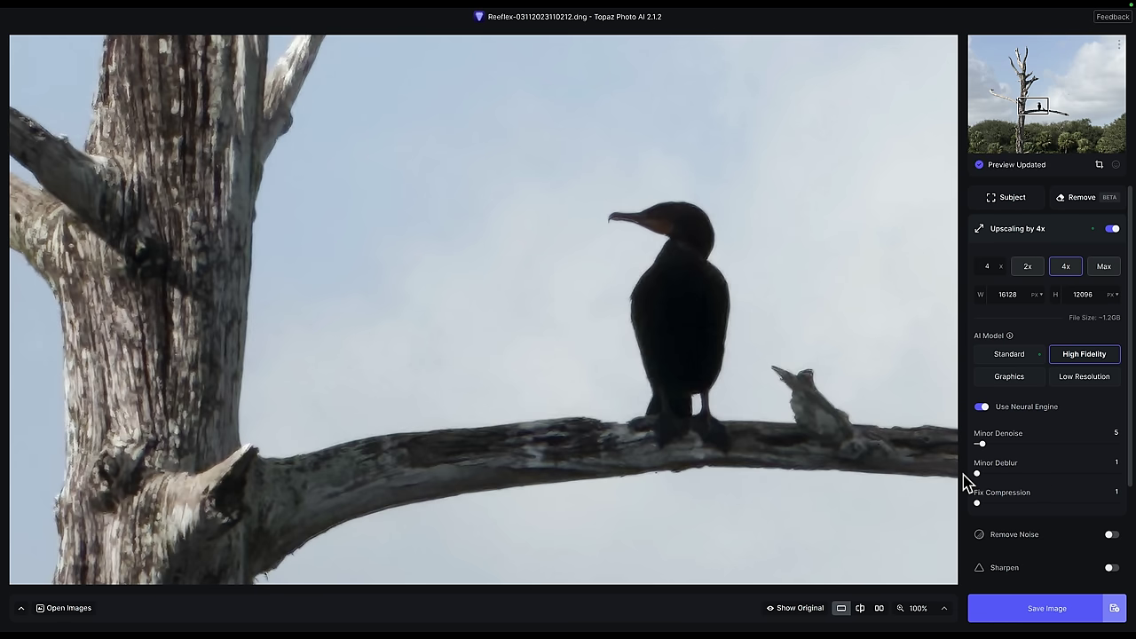
Step: Compare the upscaled preview with the original, try Minor Deblur at 100, and settle on 75
{"action": "left_click", "coordinate": [583, 437]}
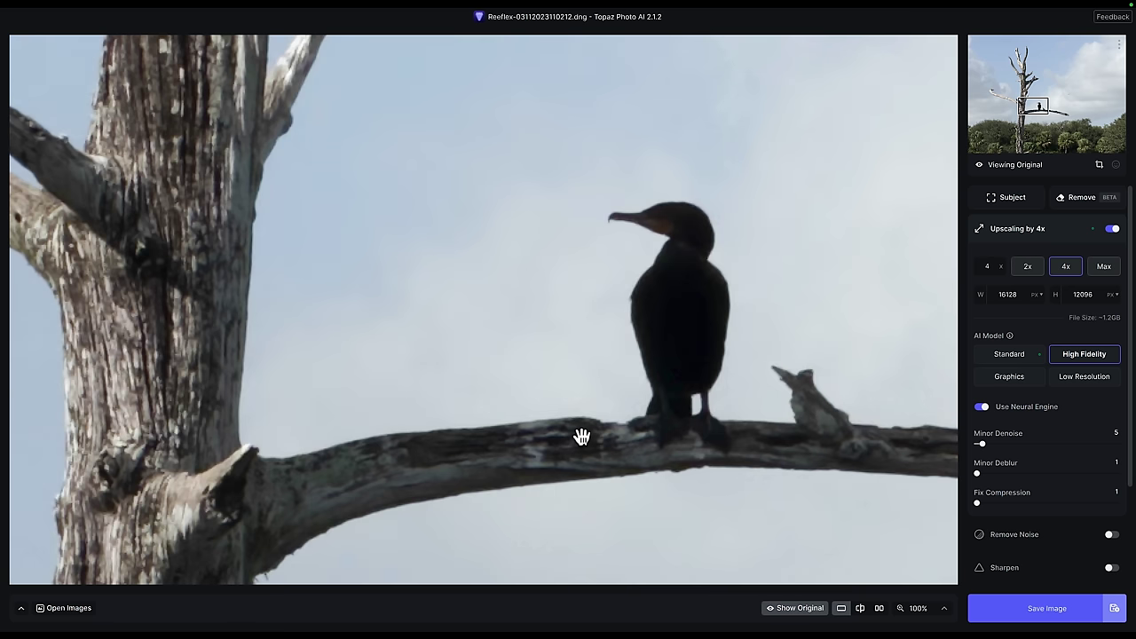
{"action": "left_click", "coordinate": [582, 437]}
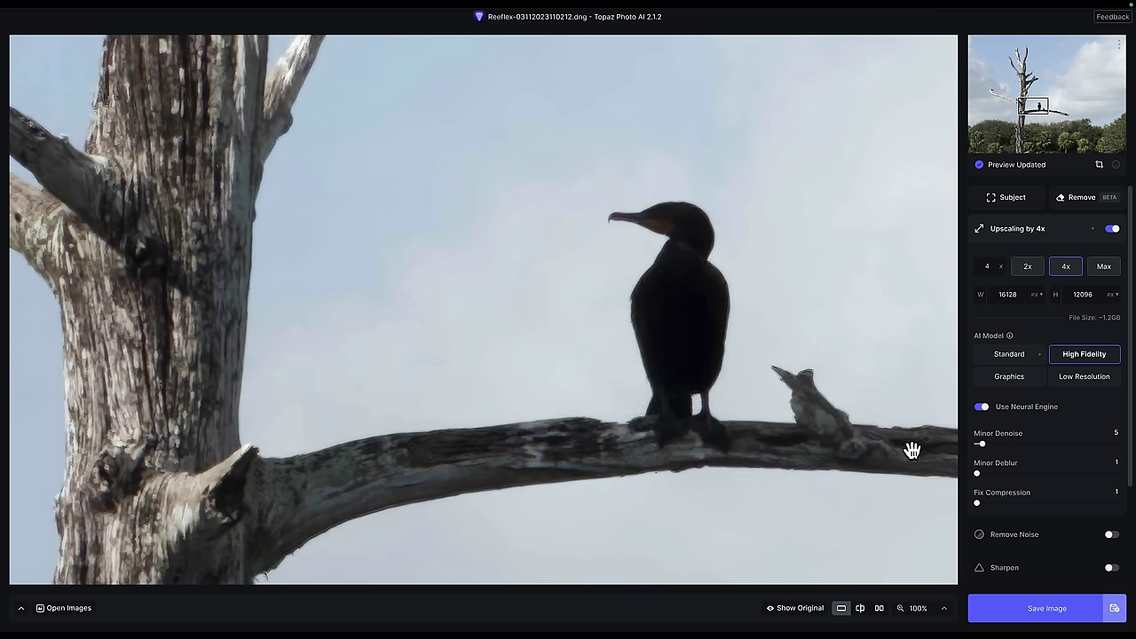
{"action": "left_click_drag", "start_coordinate": [976, 473], "coordinate": [1123, 484]}
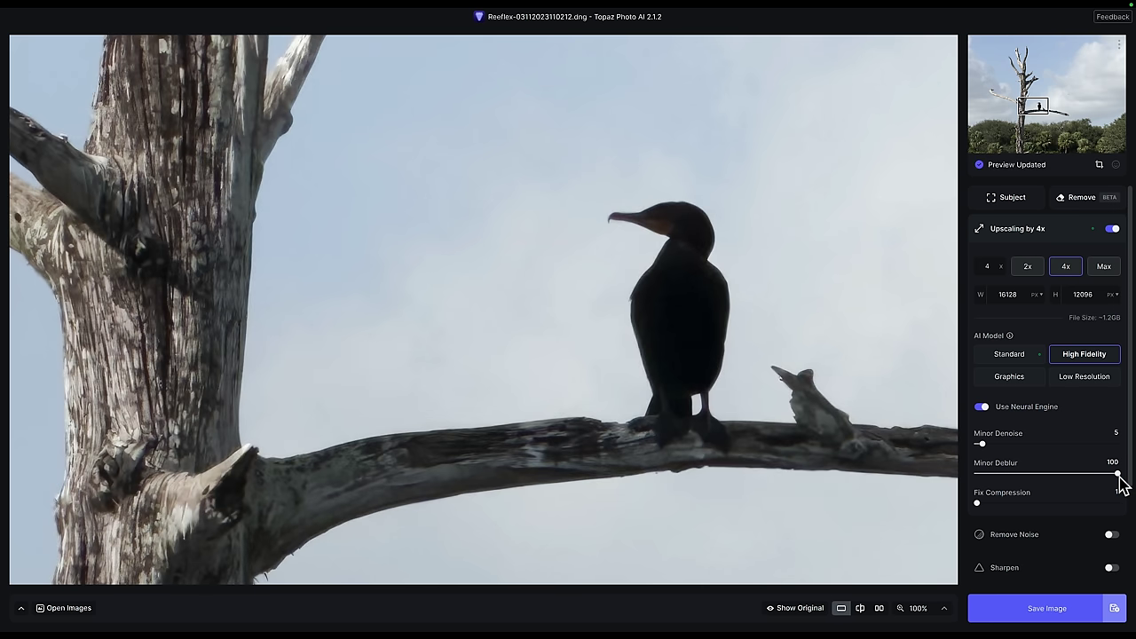
{"action": "left_click_drag", "start_coordinate": [1121, 484], "coordinate": [1083, 480]}
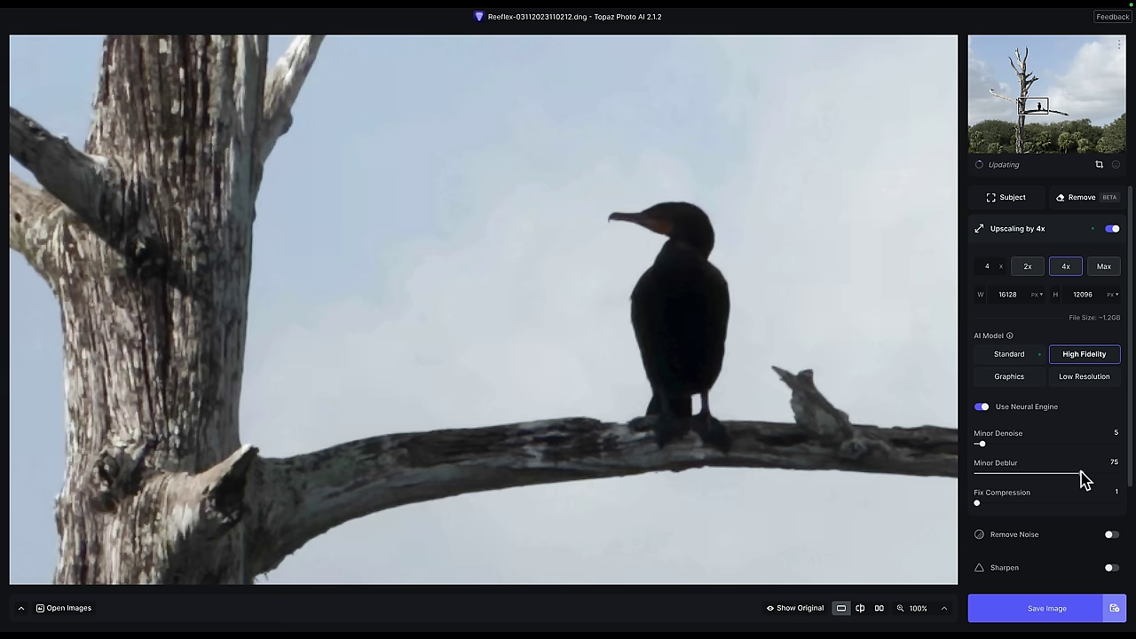
{"action": "left_click", "coordinate": [1083, 479]}
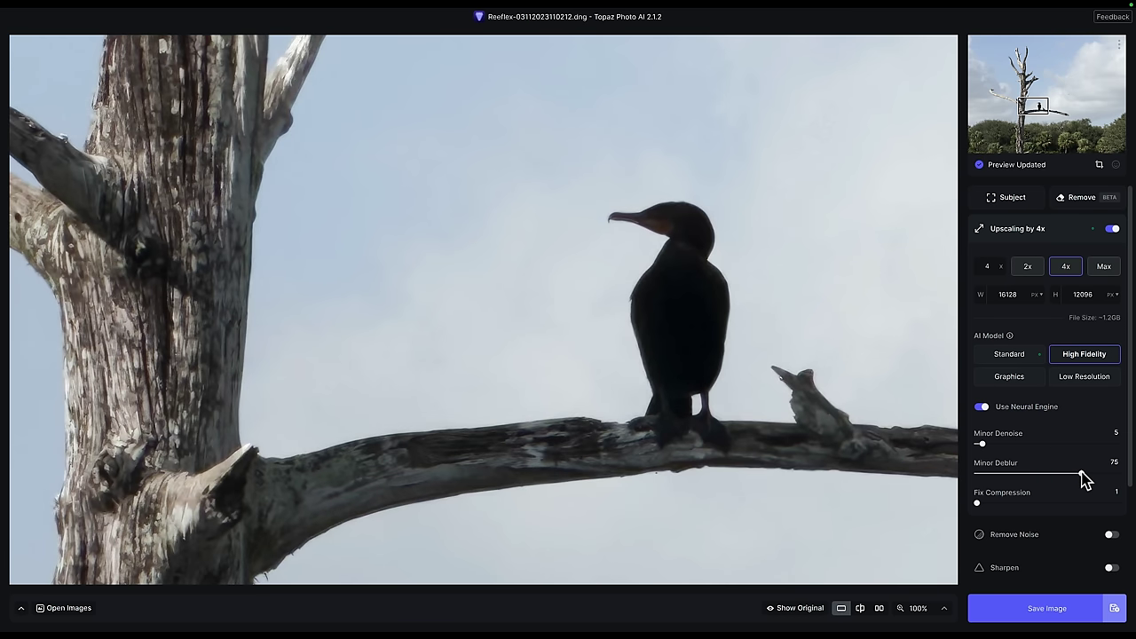
Step: Compare the original and upscaled trunk and bird side by side, then save the upscaled image
{"action": "left_click", "coordinate": [879, 608]}
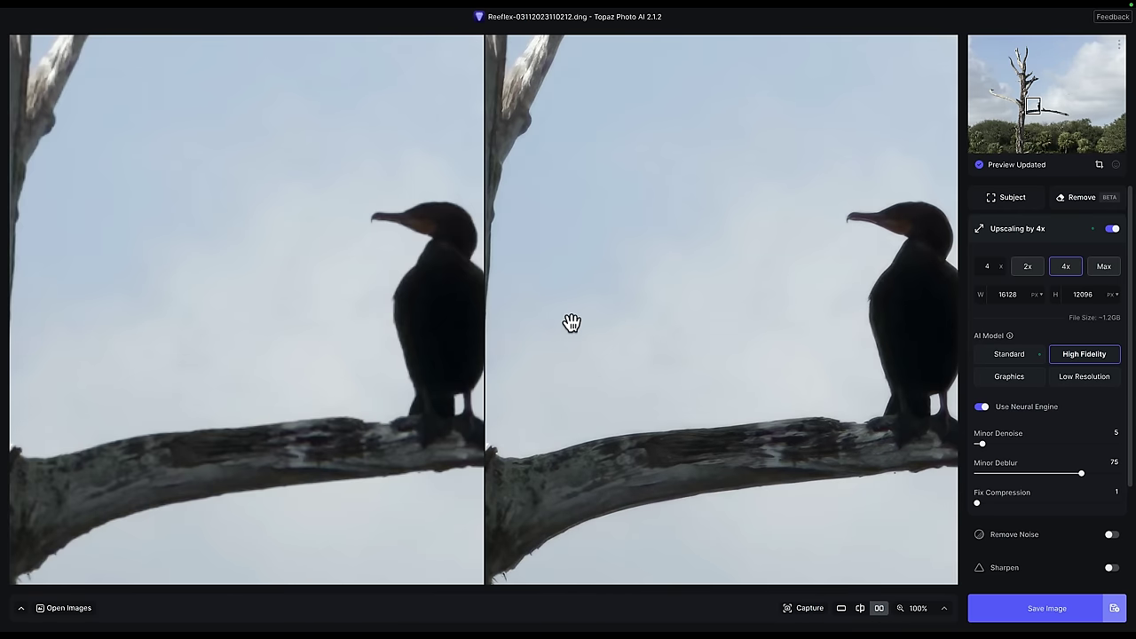
{"action": "left_click_drag", "start_coordinate": [571, 322], "coordinate": [904, 331]}
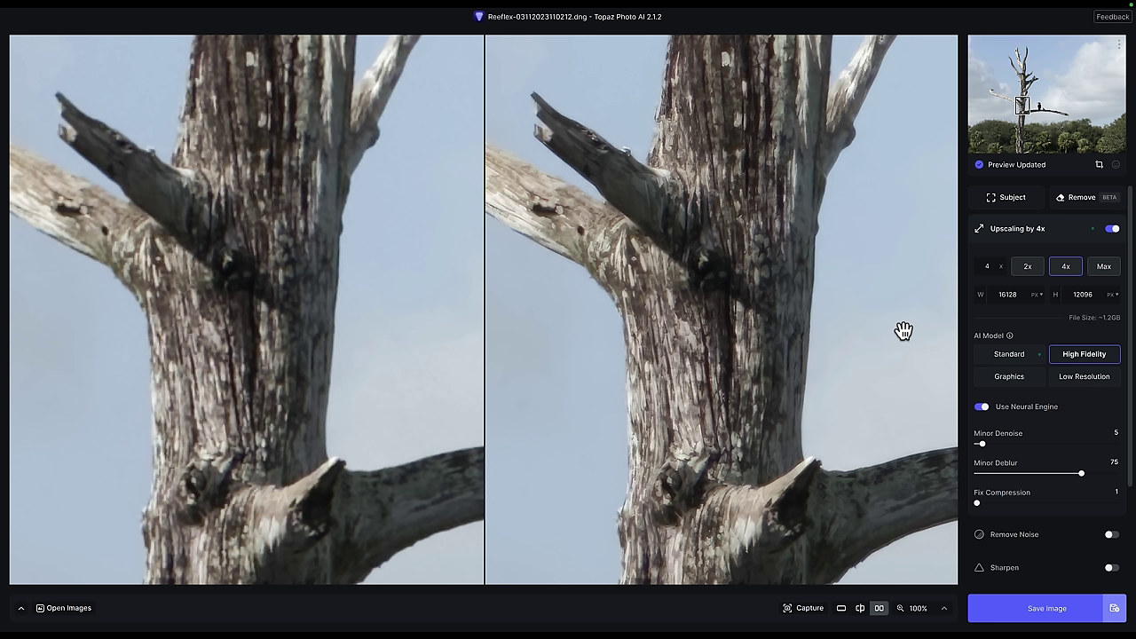
{"action": "left_click_drag", "start_coordinate": [1030, 105], "coordinate": [1041, 104]}
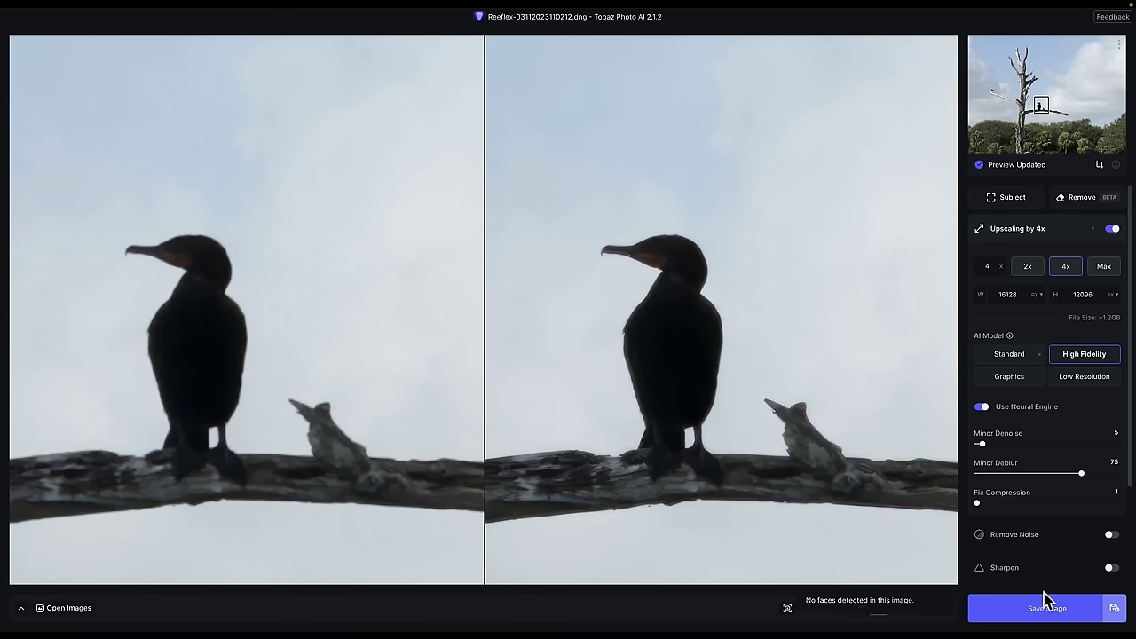
{"action": "left_click", "coordinate": [1044, 602]}
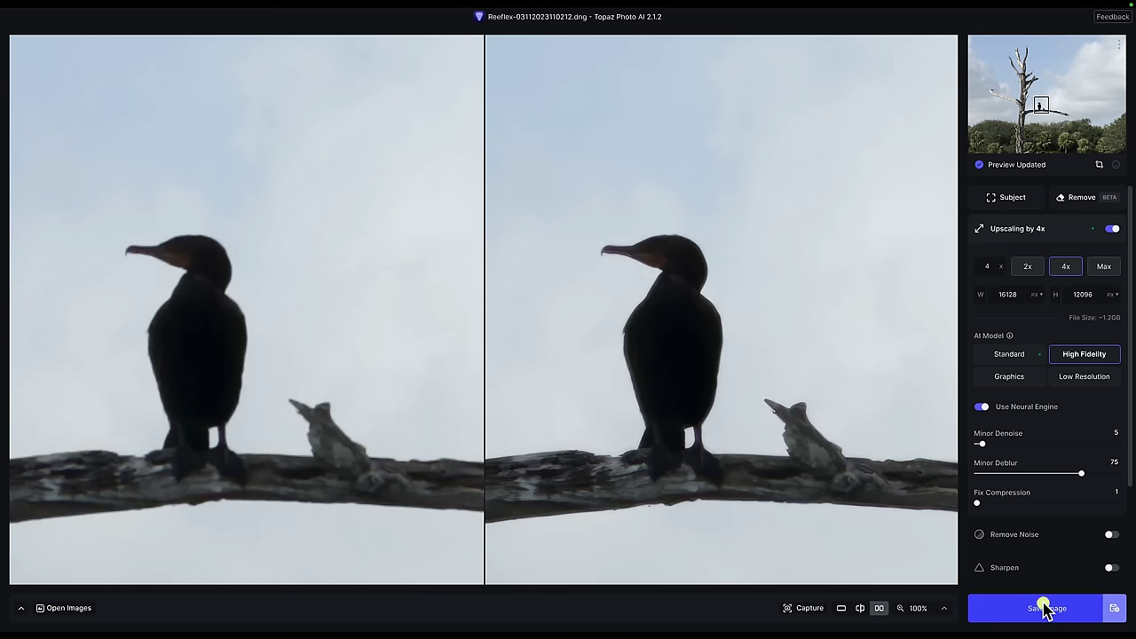
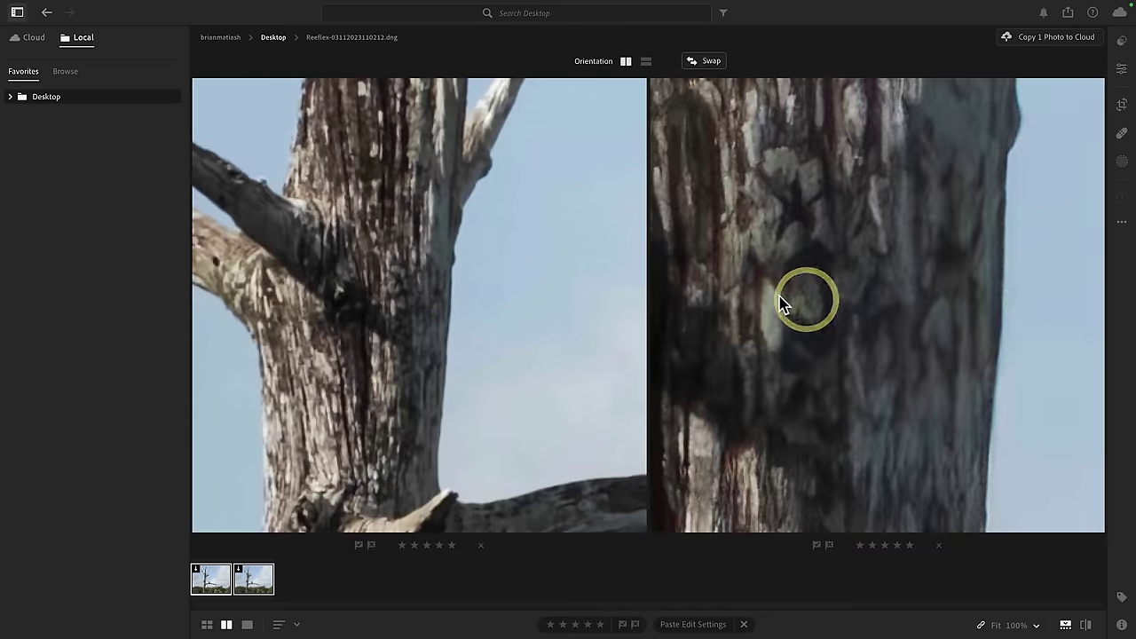
{"action": "left_click", "coordinate": [784, 348]}
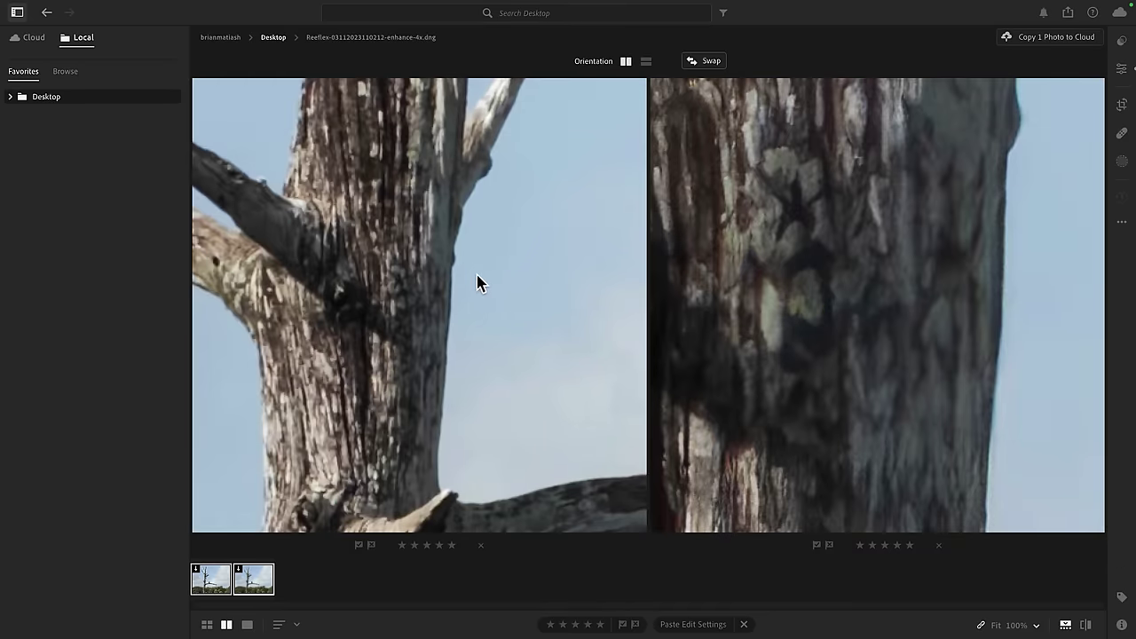
{"action": "left_click", "coordinate": [520, 332]}
{"action": "left_click", "coordinate": [520, 333]}
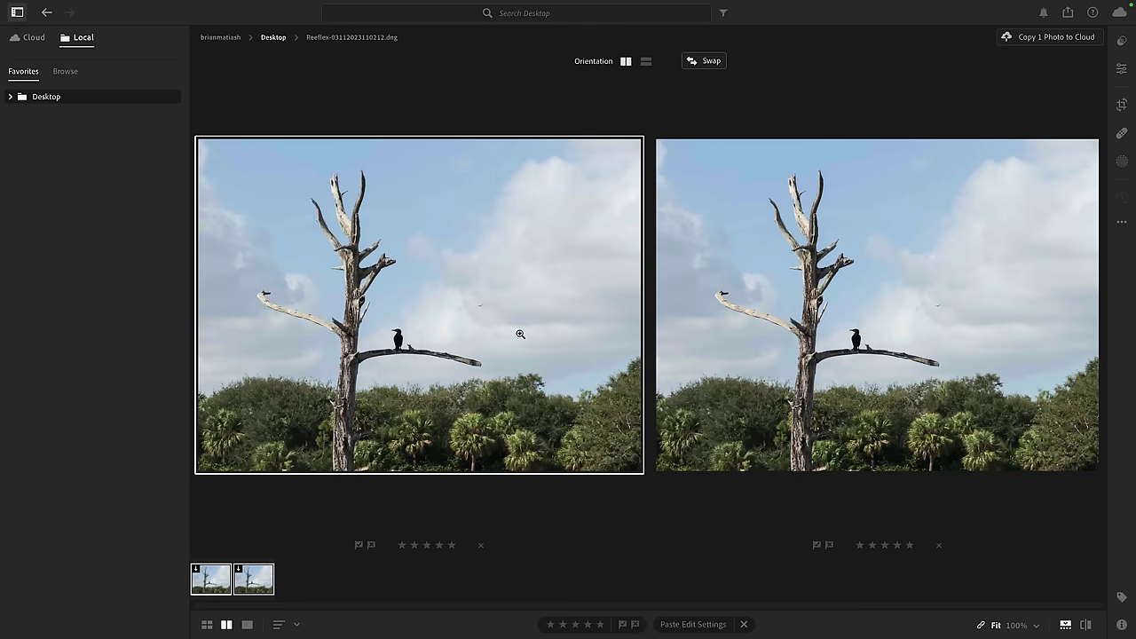
{"action": "left_click", "coordinate": [207, 625]}
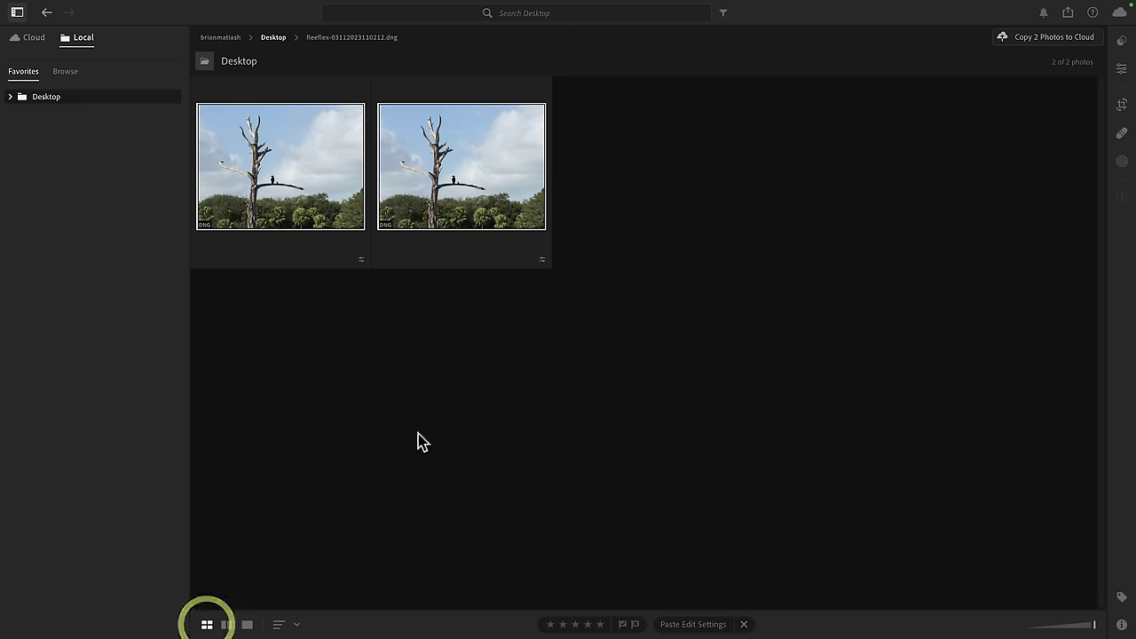
{"action": "left_click", "coordinate": [504, 370]}
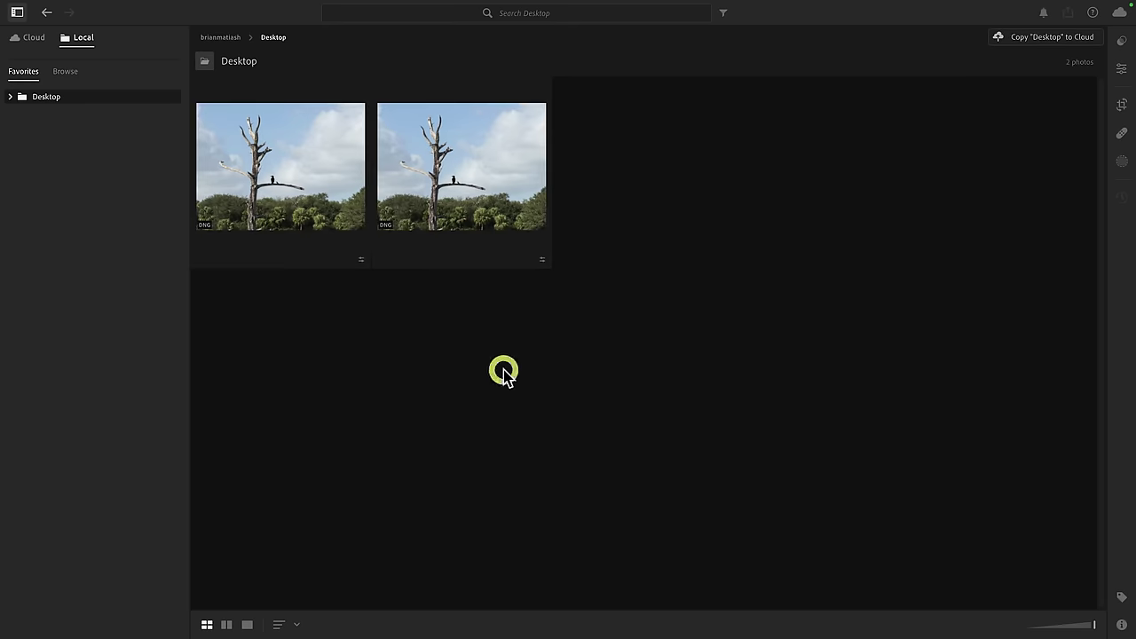
{"action": "left_click", "coordinate": [465, 185]}
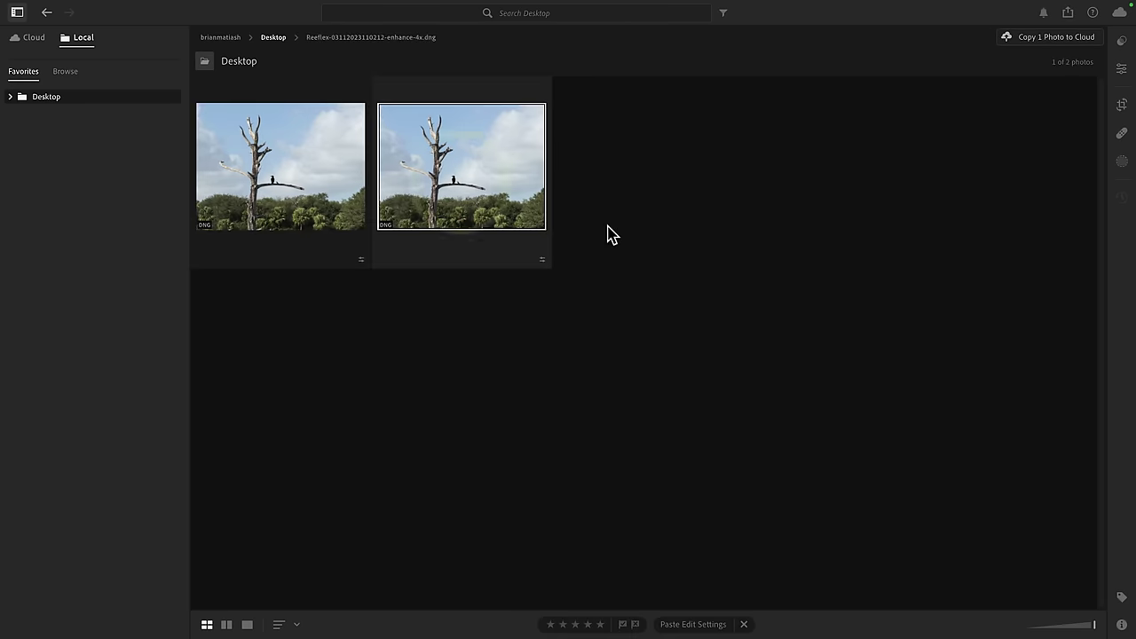
{"action": "double_click", "coordinate": [408, 175]}
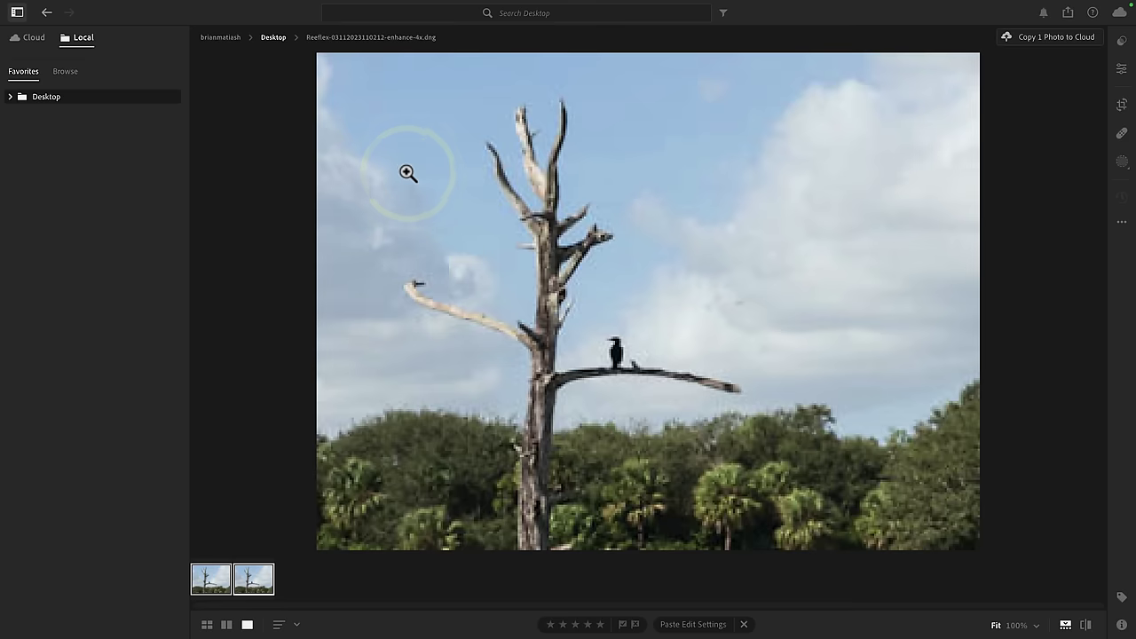
{"action": "left_click", "coordinate": [1065, 625]}
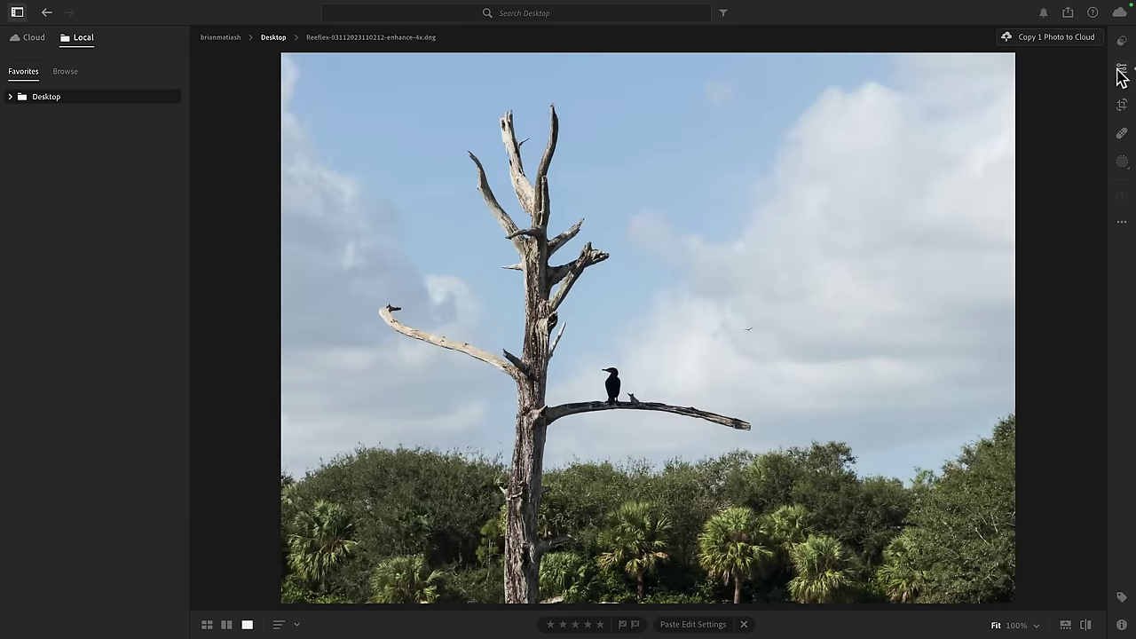
Step: Crop the enhanced photo tighter around the trunk, both long branches and the bird, keeping the Original aspect ratio
{"action": "key", "text": "e"}
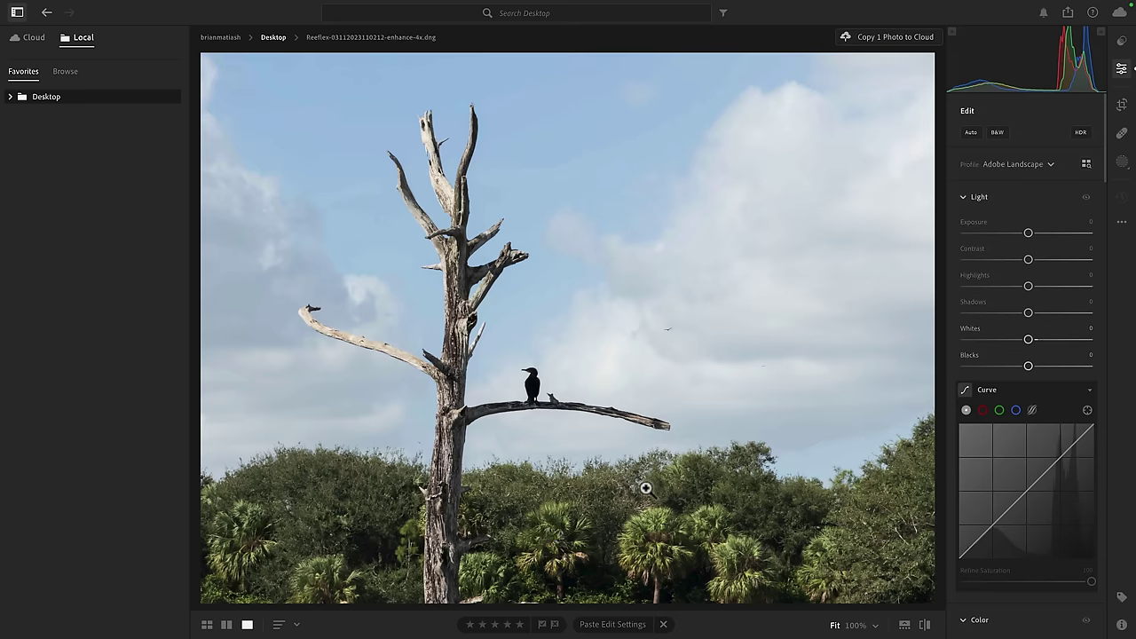
{"action": "left_click", "coordinate": [1122, 106]}
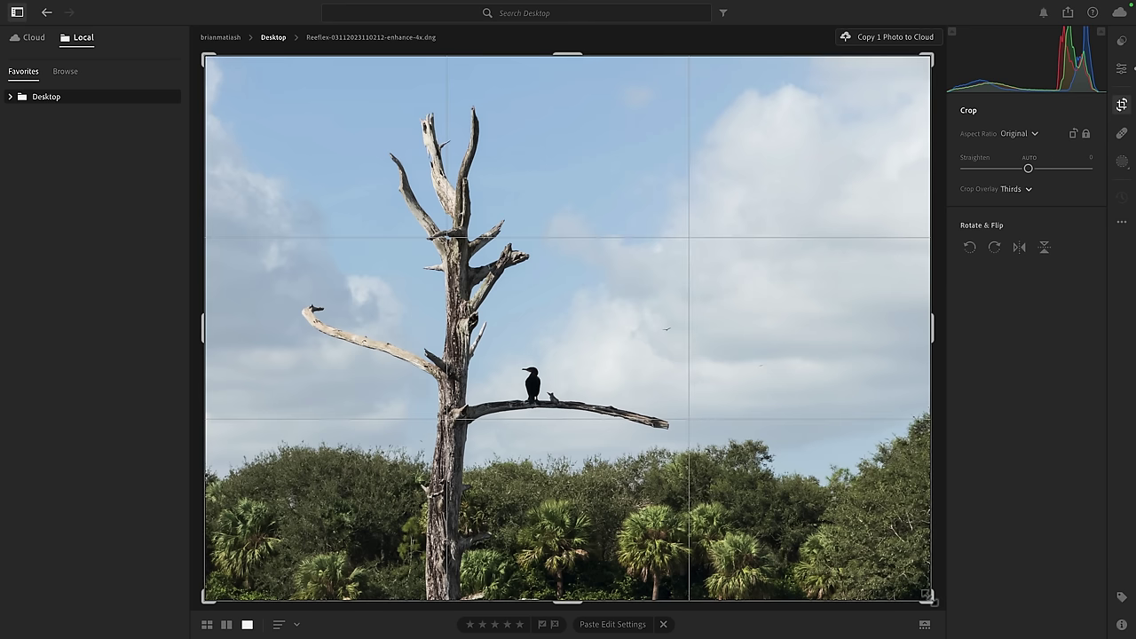
{"action": "left_click_drag", "start_coordinate": [928, 596], "coordinate": [789, 511]}
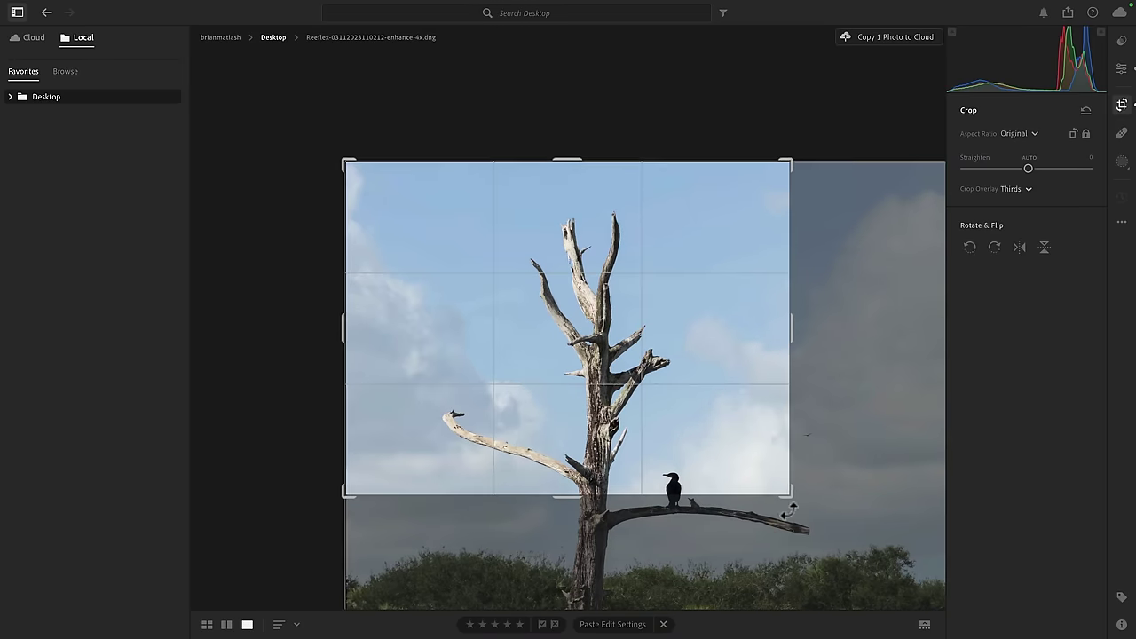
{"action": "left_click_drag", "start_coordinate": [712, 444], "coordinate": [634, 335]}
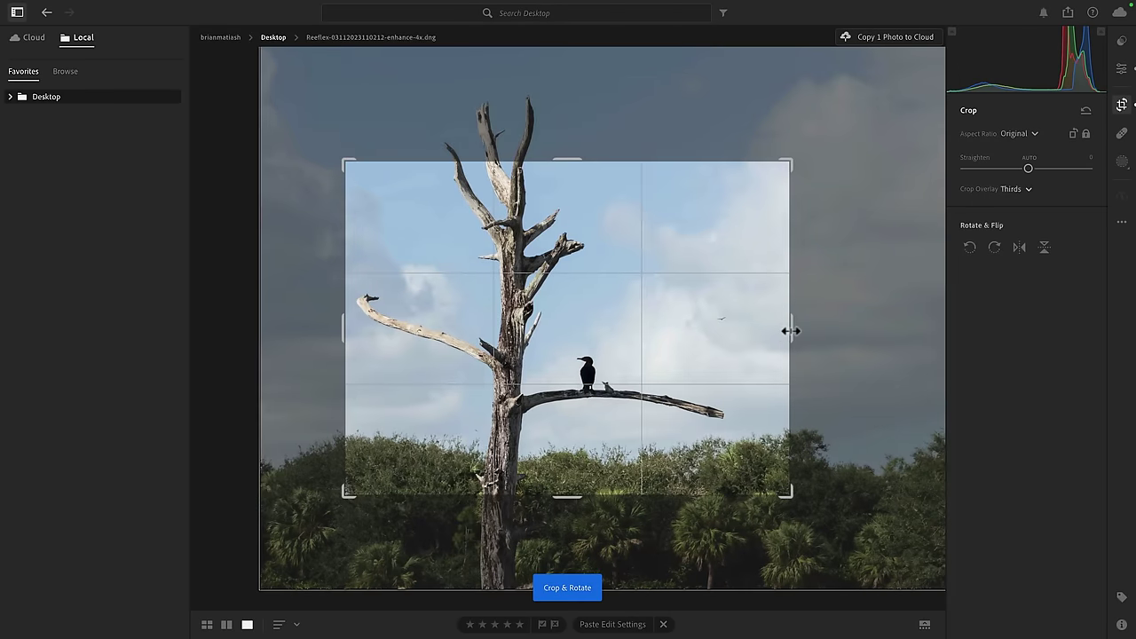
{"action": "left_click_drag", "start_coordinate": [790, 331], "coordinate": [771, 329]}
{"action": "double_click", "coordinate": [768, 330]}
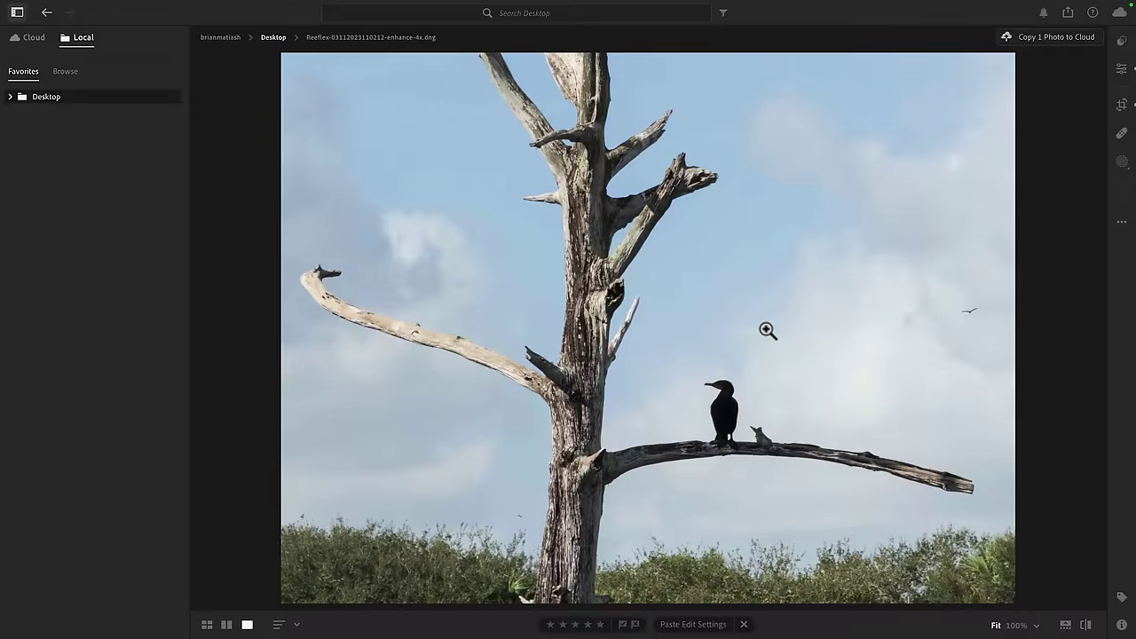
{"action": "key", "text": "c"}
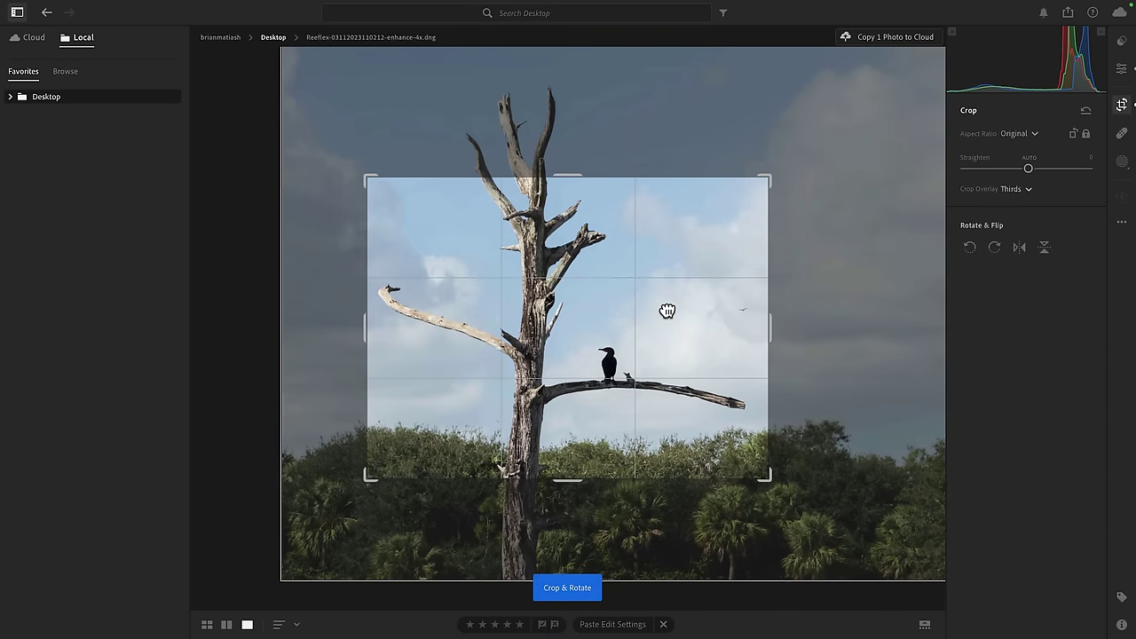
{"action": "double_click", "coordinate": [667, 307]}
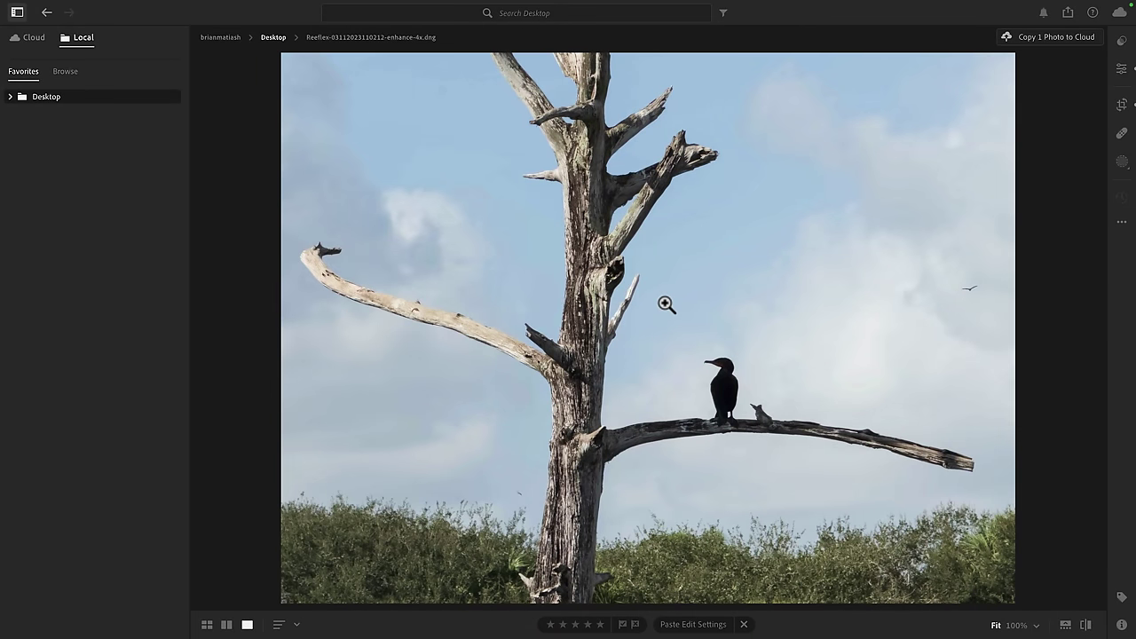
Step: Examine the bark of the trunk and the small stub beside the bird at 100% in the cropped photo
{"action": "left_click", "coordinate": [590, 328]}
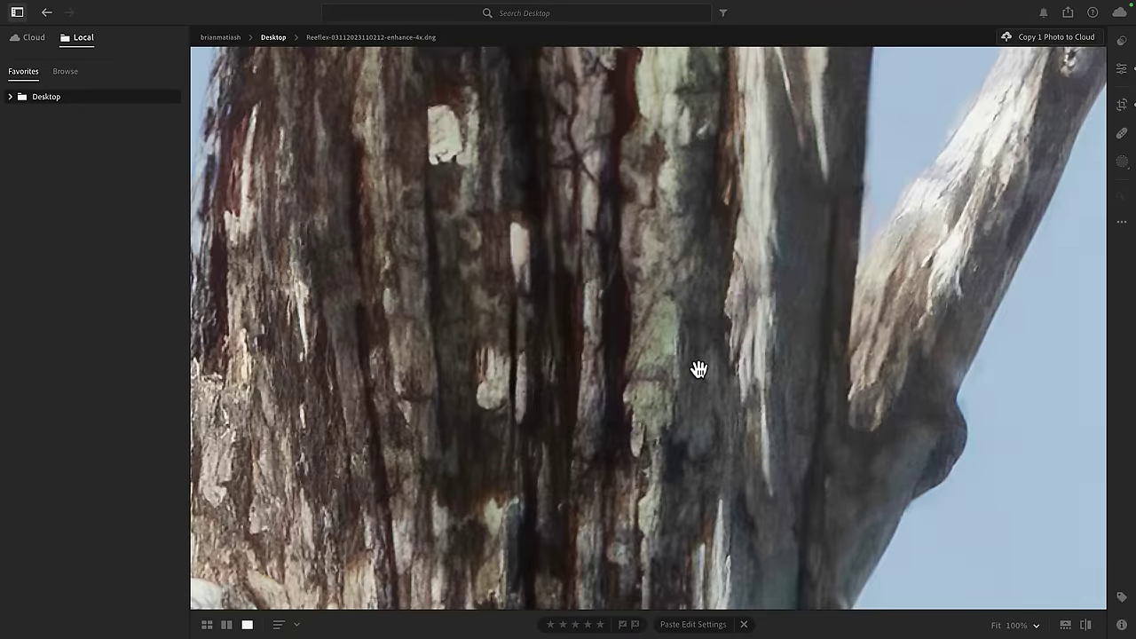
{"action": "left_click_drag", "start_coordinate": [699, 369], "coordinate": [453, 281]}
{"action": "left_click", "coordinate": [451, 285]}
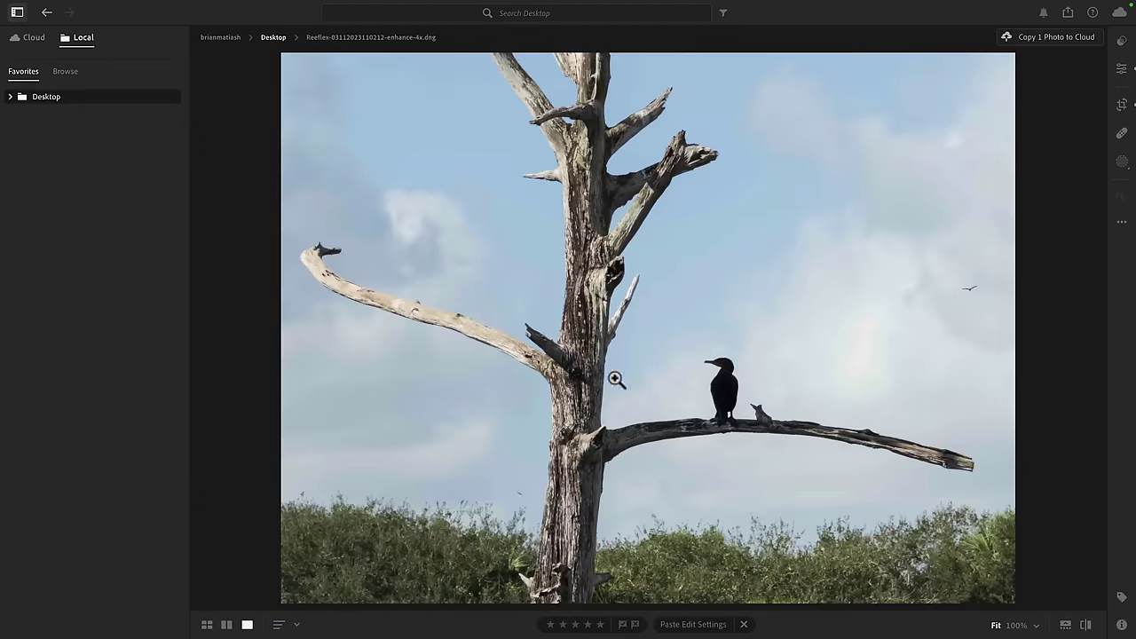
{"action": "left_click", "coordinate": [781, 418]}
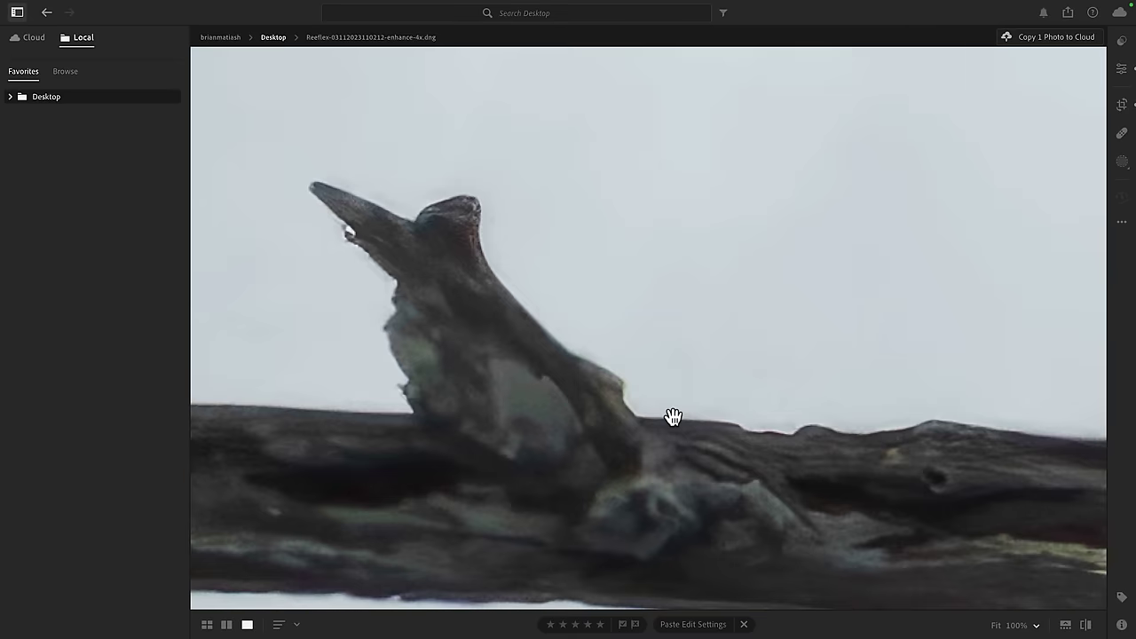
{"action": "left_click", "coordinate": [601, 412]}
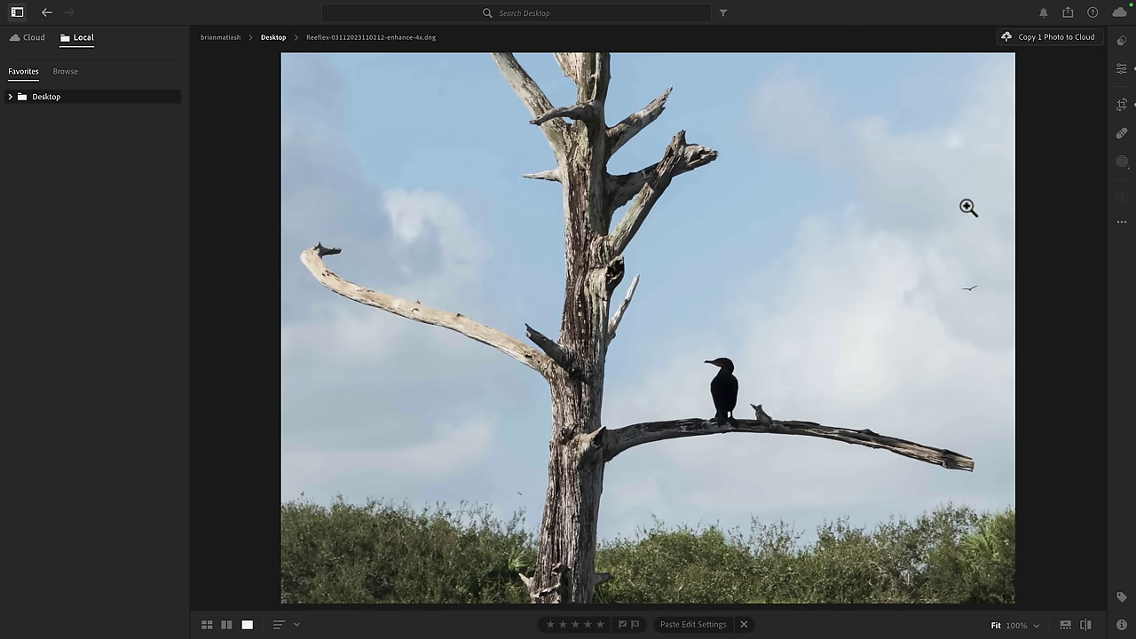
Step: Remove the small stub on the branch beside the bird using Content-Aware Remove with brush size 6
{"action": "left_click", "coordinate": [1121, 133]}
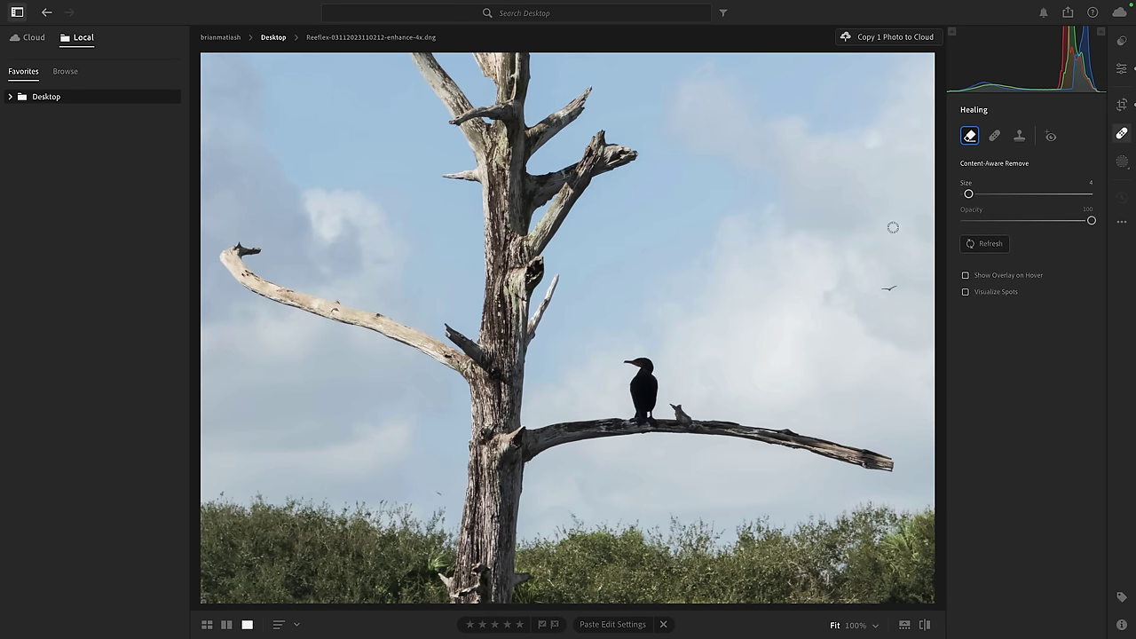
{"action": "left_click_drag", "start_coordinate": [674, 407], "coordinate": [679, 416]}
{"action": "key", "text": "bracketright"}
{"action": "key", "text": "bracketright"}
{"action": "left_click_drag", "start_coordinate": [677, 409], "coordinate": [689, 415]}
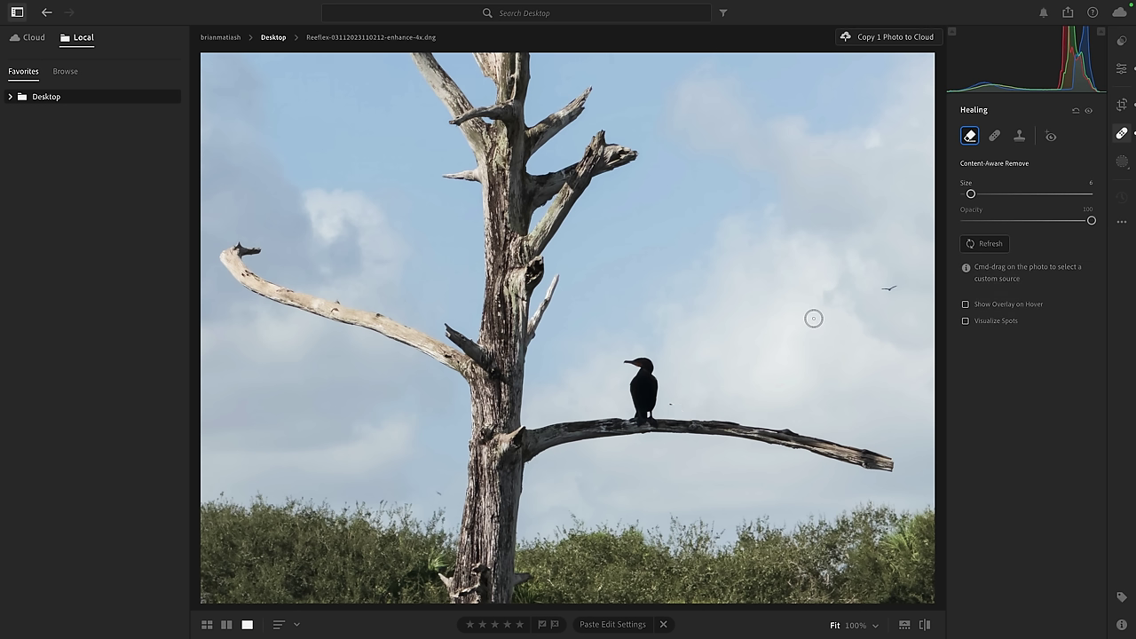
Step: Clean up the leftover speck above the branch beside the bird and set the removal brush size to 7
{"action": "key", "text": "bracketleft"}
{"action": "key", "text": "bracketleft"}
{"action": "key", "text": "bracketleft"}
{"action": "key", "text": "bracketright"}
{"action": "key", "text": "bracketright"}
{"action": "key", "text": "bracketright"}
{"action": "key", "text": "bracketright"}
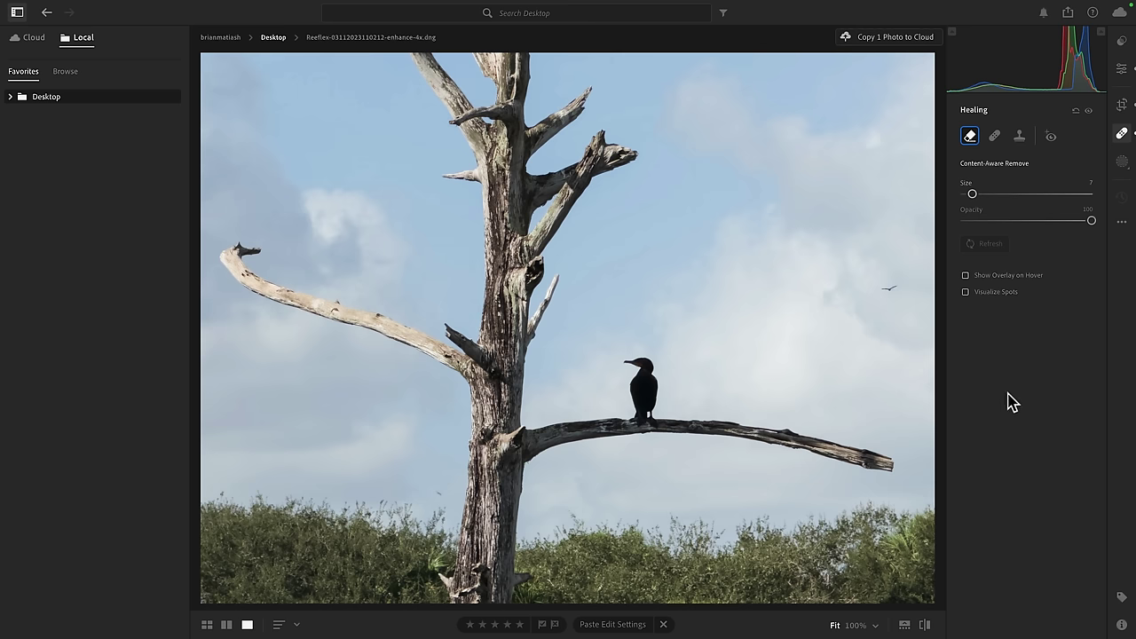
Step: Create a Sky mask for the photo and subtract a second Sky selection from it
{"action": "left_click", "coordinate": [1122, 162]}
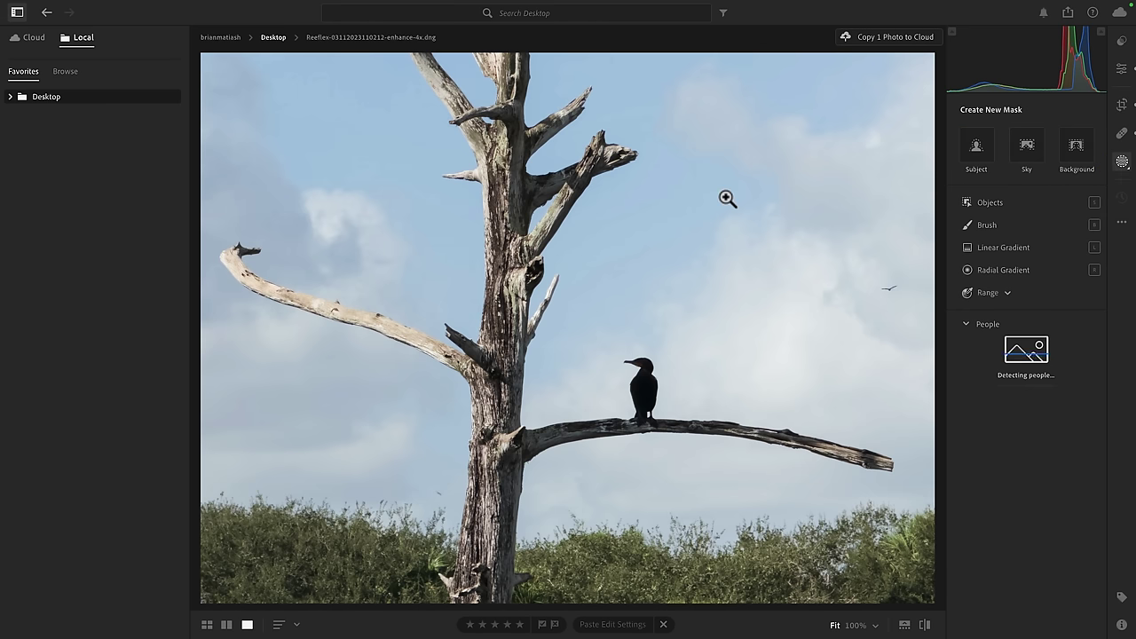
{"action": "left_click", "coordinate": [1026, 152]}
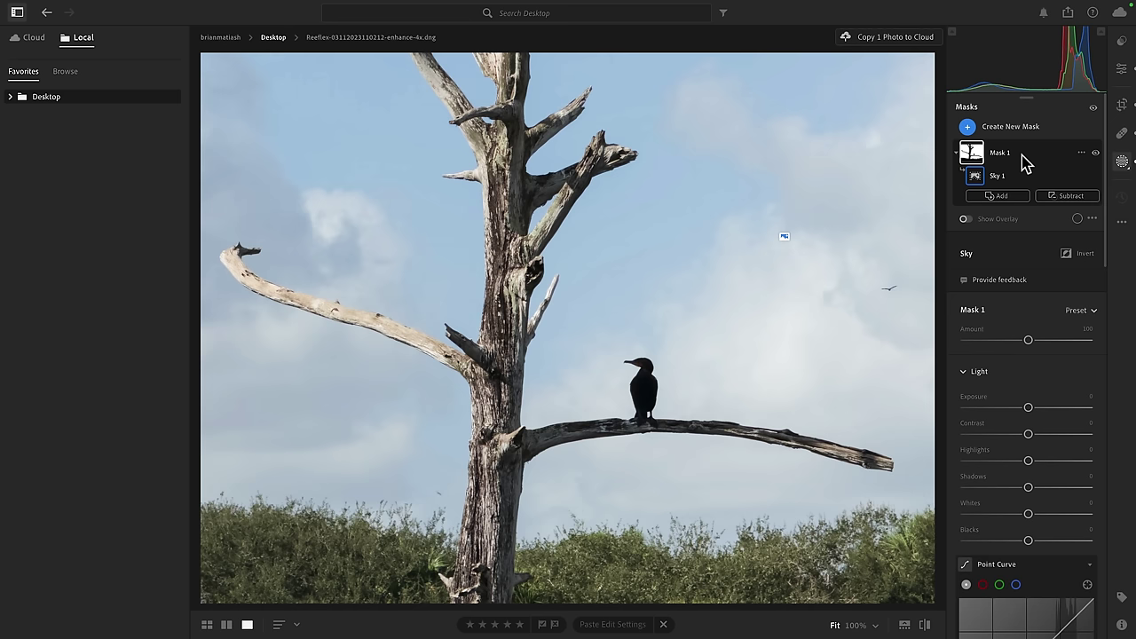
{"action": "mouse_move", "coordinate": [974, 155]}
{"action": "left_click", "coordinate": [1067, 197]}
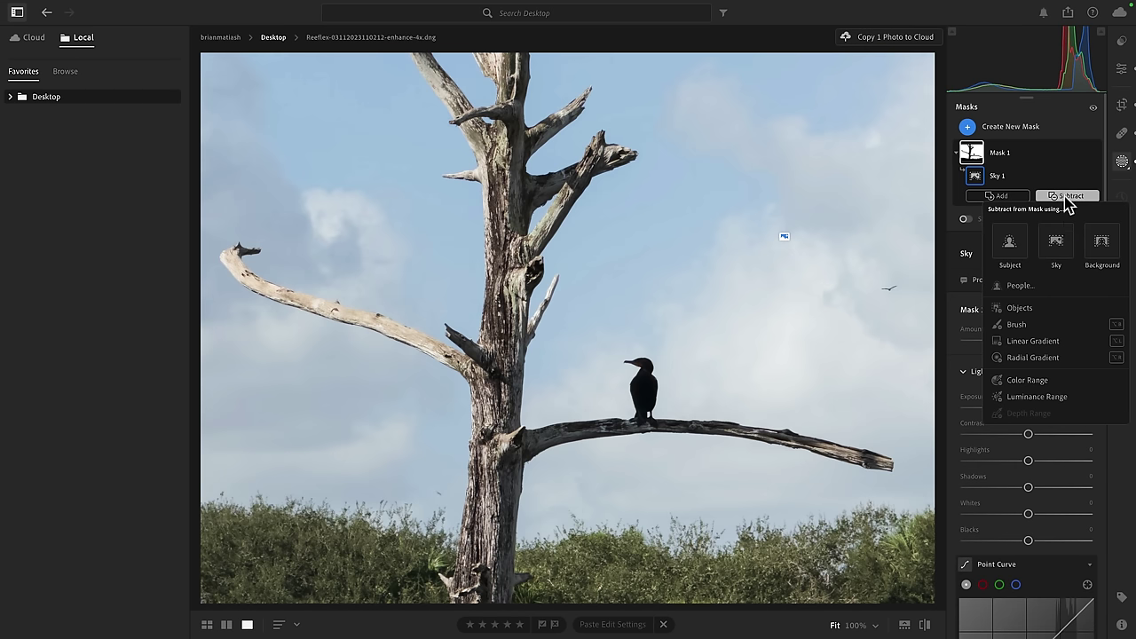
{"action": "left_click", "coordinate": [1065, 242]}
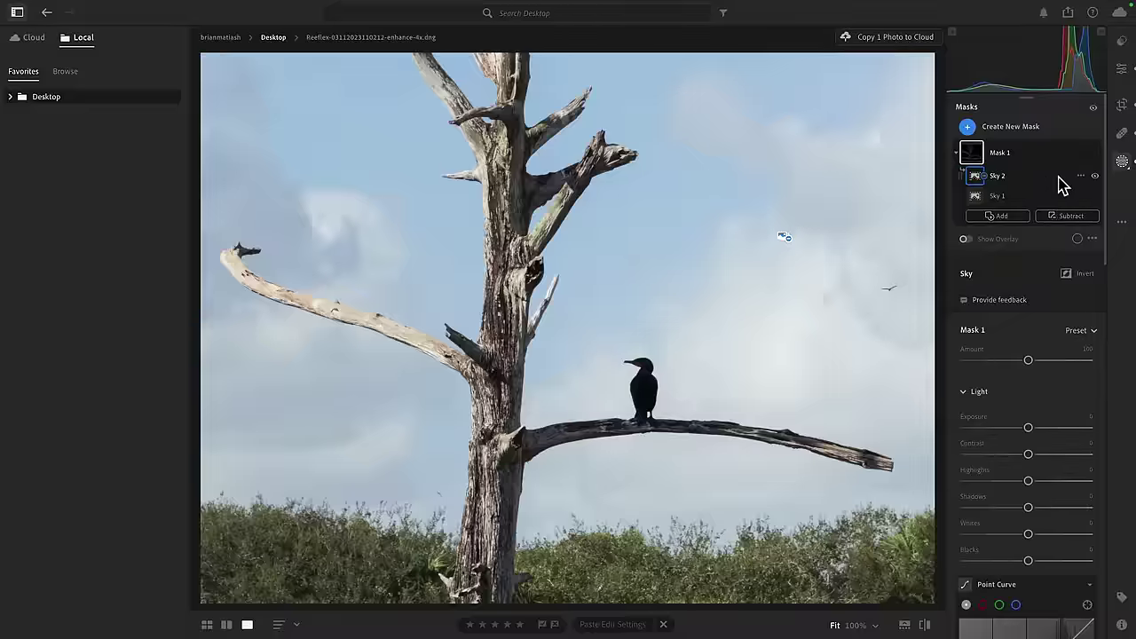
Step: Invert the subtracted Sky 2 selection within Mask 1
{"action": "left_click", "coordinate": [1081, 175]}
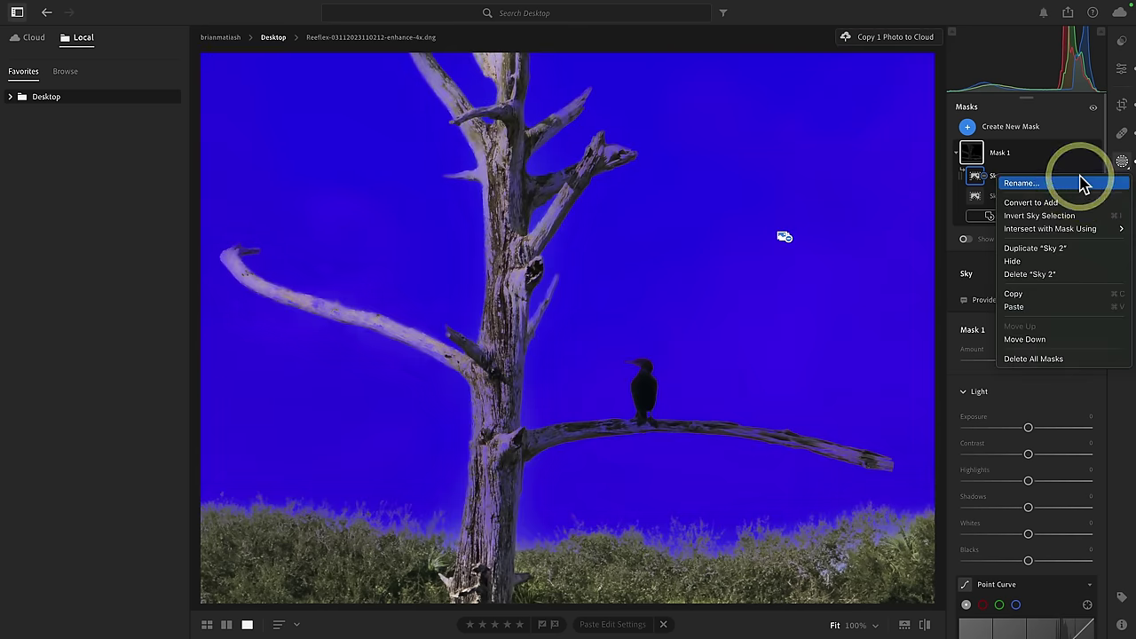
{"action": "left_click", "coordinate": [1065, 217]}
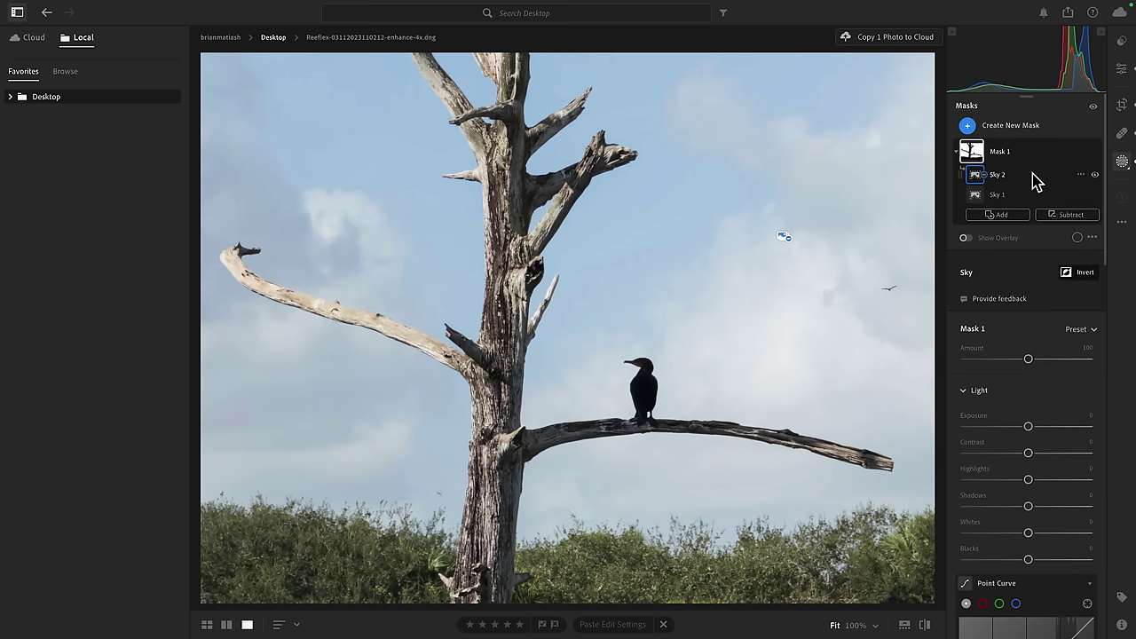
Step: Sample the sky's blue for Point Color on Mask 1 and set Hue Shift +38, Saturation Shift +57 and Luminance Shift -14
{"action": "scroll", "coordinate": [1036, 180], "scroll_direction": "down", "scroll_amount": 5}
{"action": "scroll", "coordinate": [1037, 180], "scroll_direction": "down", "scroll_amount": 9}
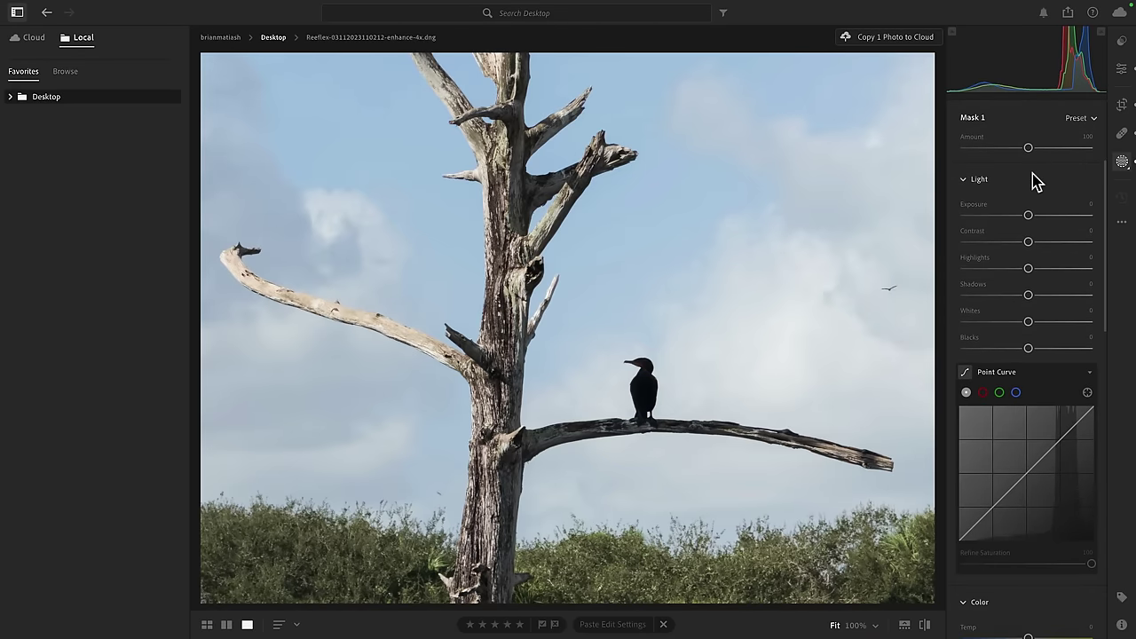
{"action": "scroll", "coordinate": [1031, 174], "scroll_direction": "down", "scroll_amount": 7}
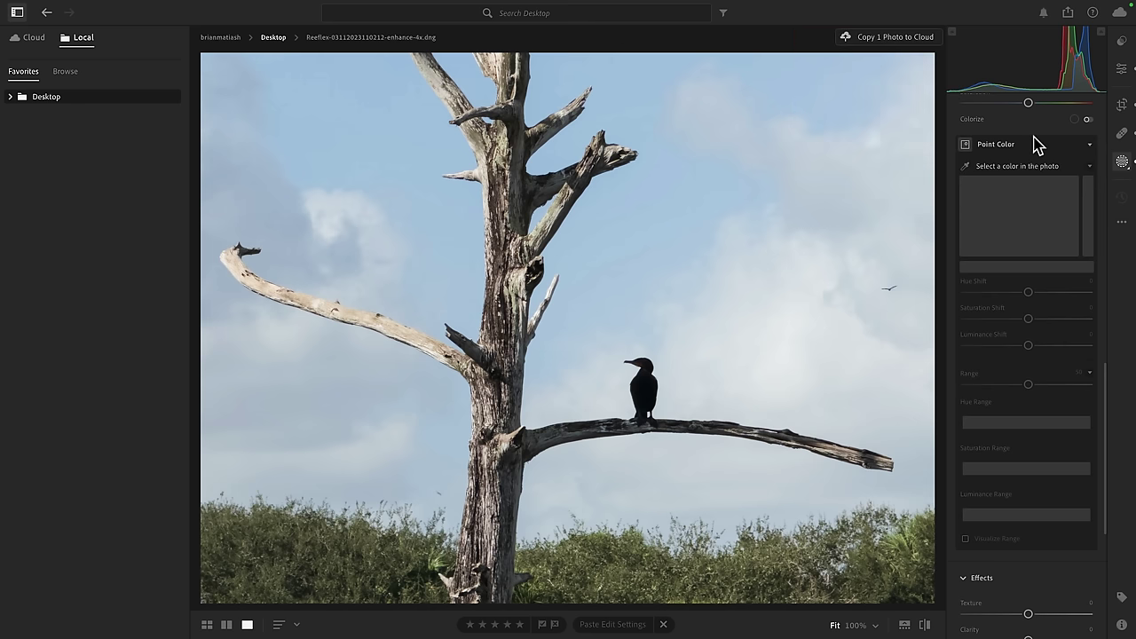
{"action": "left_click", "coordinate": [985, 172]}
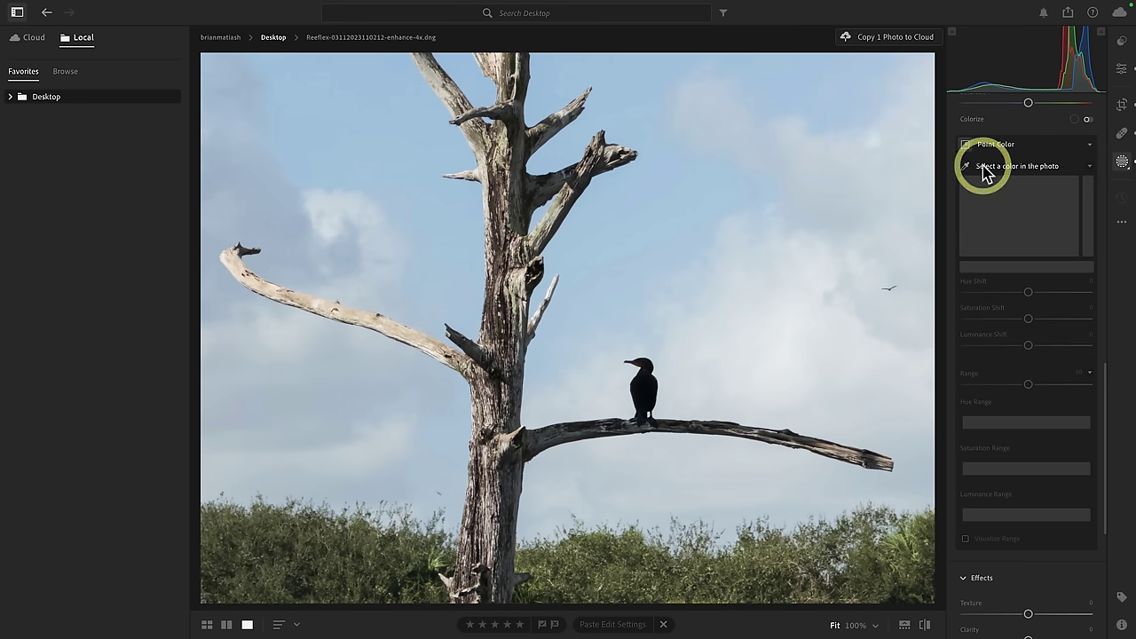
{"action": "left_click", "coordinate": [845, 89]}
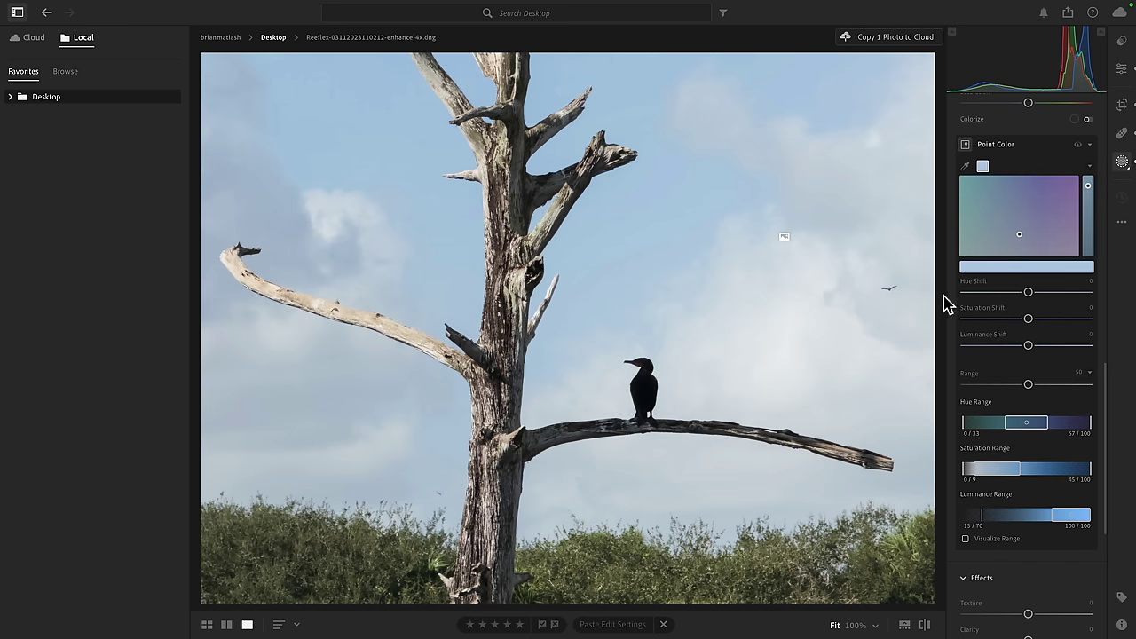
{"action": "left_click_drag", "start_coordinate": [1032, 319], "coordinate": [1053, 293]}
{"action": "left_click_drag", "start_coordinate": [1028, 346], "coordinate": [1019, 346]}
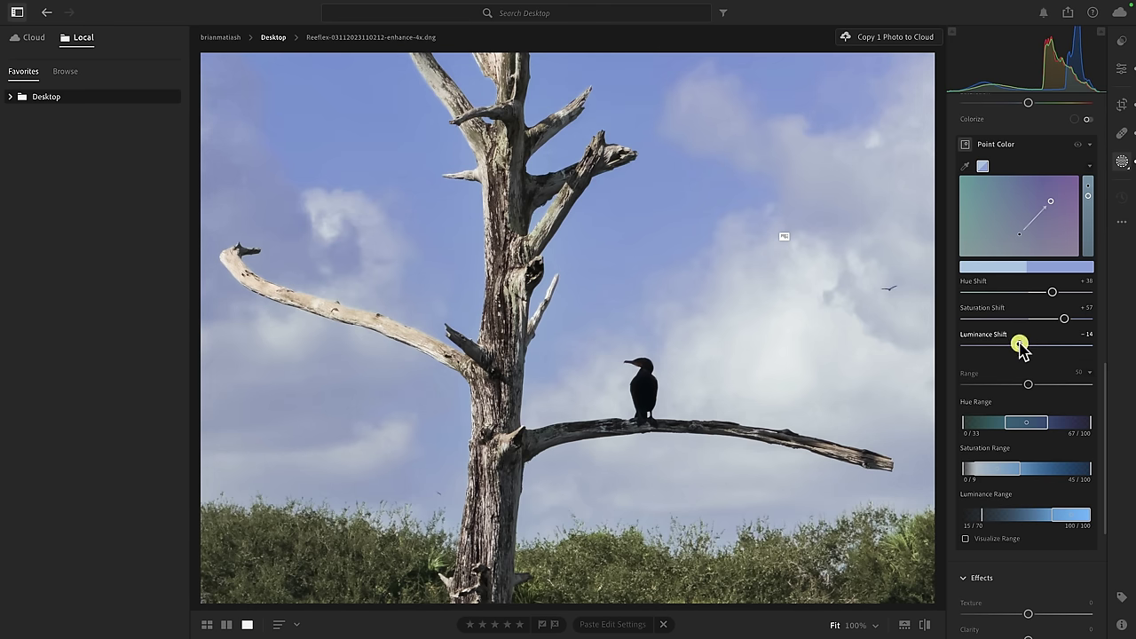
Step: Compare the sky with and without the Point Color adjustment
{"action": "left_click", "coordinate": [1078, 145]}
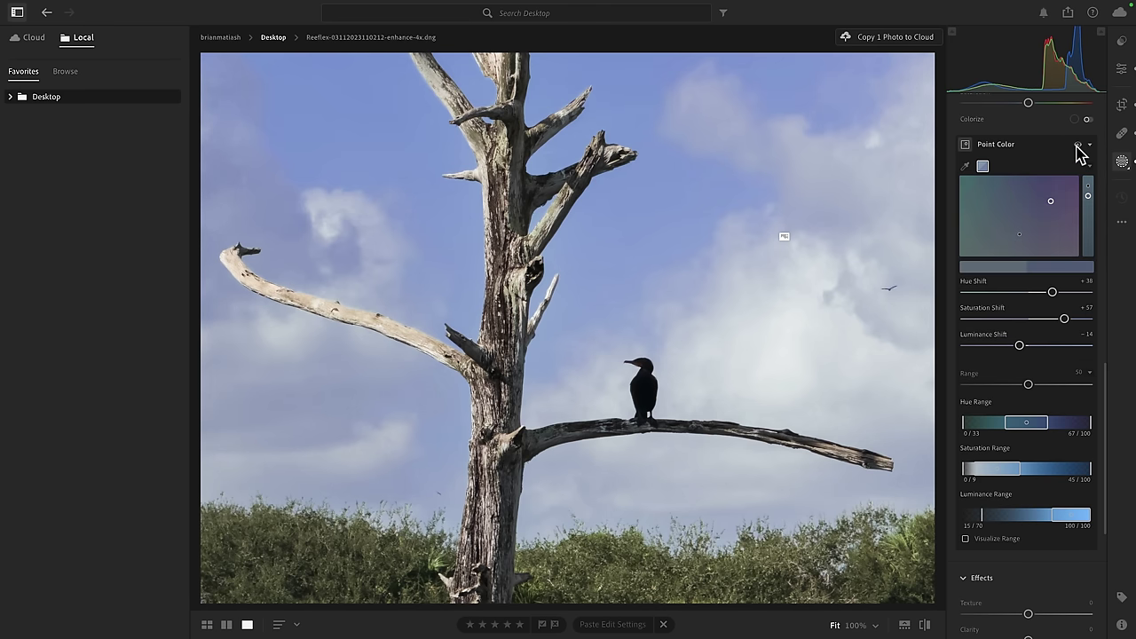
{"action": "left_click", "coordinate": [1078, 144]}
{"action": "left_click", "coordinate": [1077, 145]}
Step: Set Dehaze to +21 and Highlights to +36 on the sky mask
{"action": "scroll", "coordinate": [1078, 151], "scroll_direction": "down", "scroll_amount": 5}
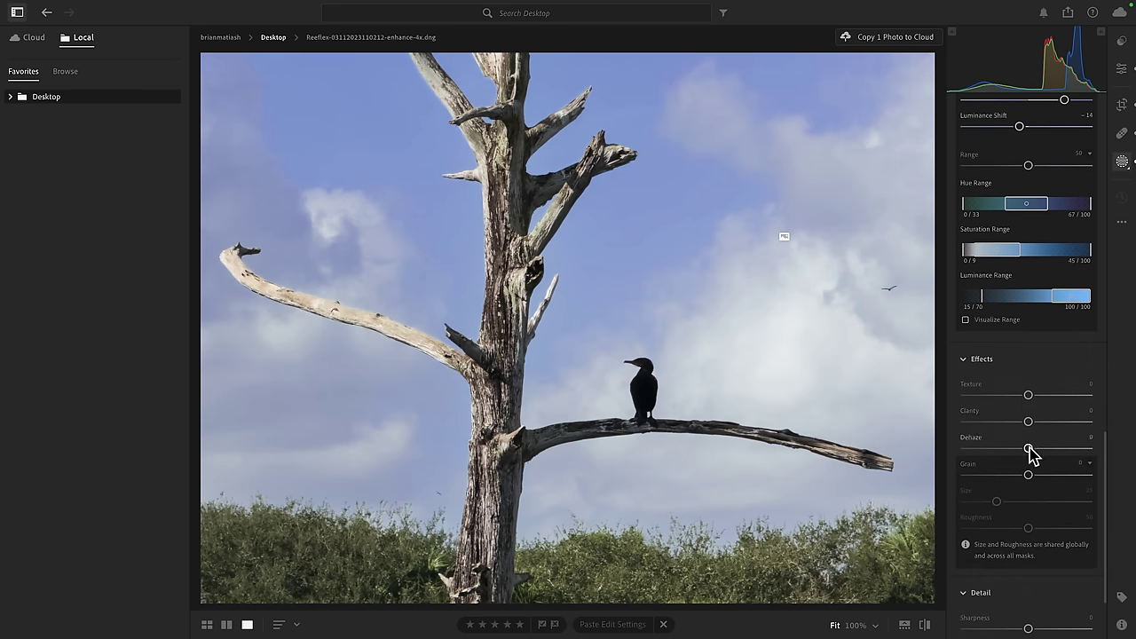
{"action": "left_click_drag", "start_coordinate": [1029, 448], "coordinate": [1045, 451]}
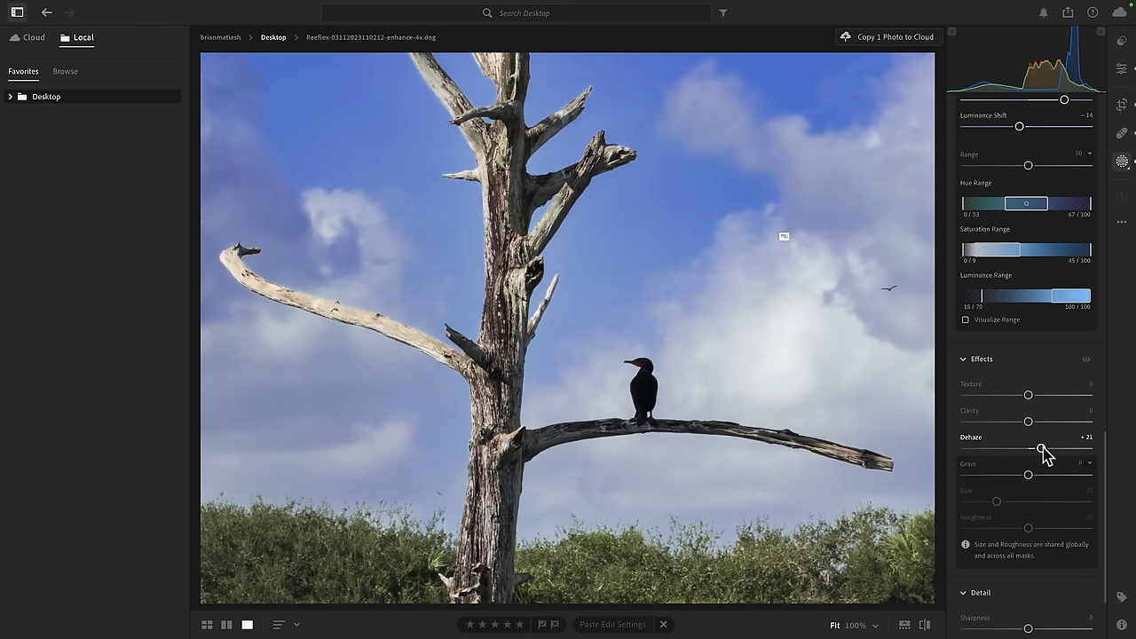
{"action": "scroll", "coordinate": [1045, 453], "scroll_direction": "up", "scroll_amount": 15}
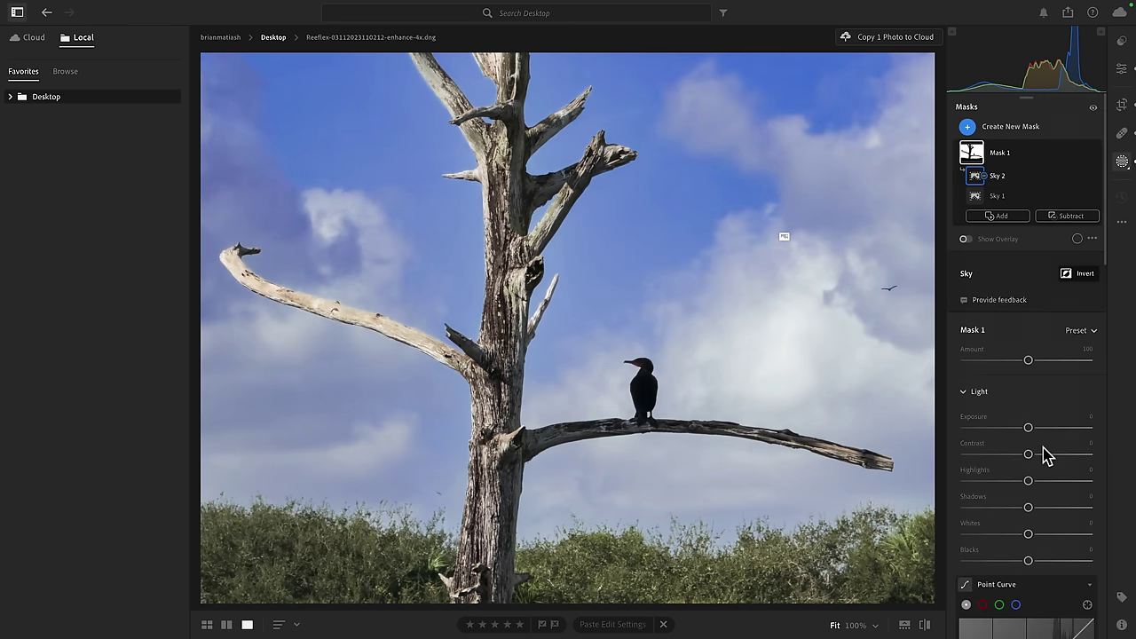
{"action": "left_click_drag", "start_coordinate": [1029, 484], "coordinate": [1056, 488]}
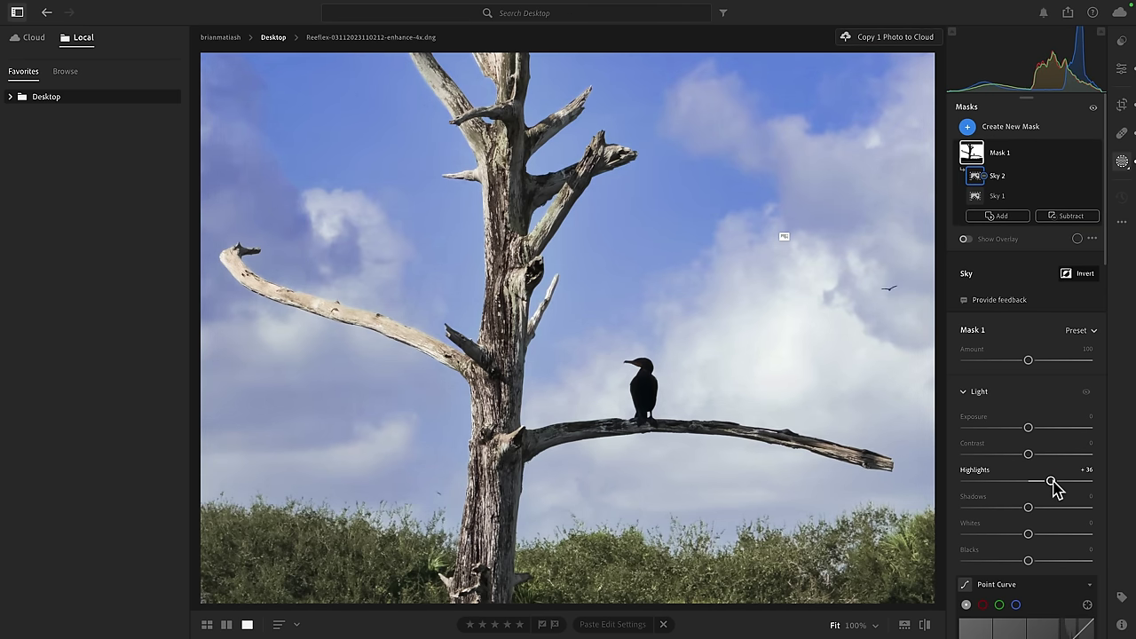
Step: Set the sky mask's Temp to -9, undoing a trial at -96, and compare the photo with and without the Color adjustments
{"action": "scroll", "coordinate": [1055, 486], "scroll_direction": "down", "scroll_amount": 8}
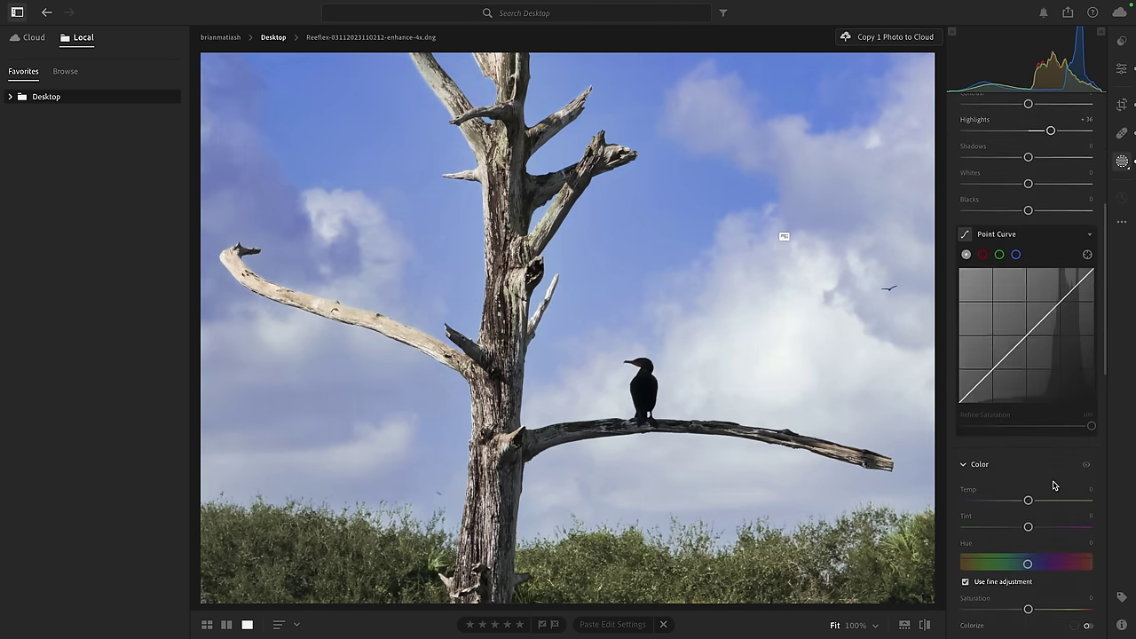
{"action": "scroll", "coordinate": [1055, 486], "scroll_direction": "down", "scroll_amount": 2}
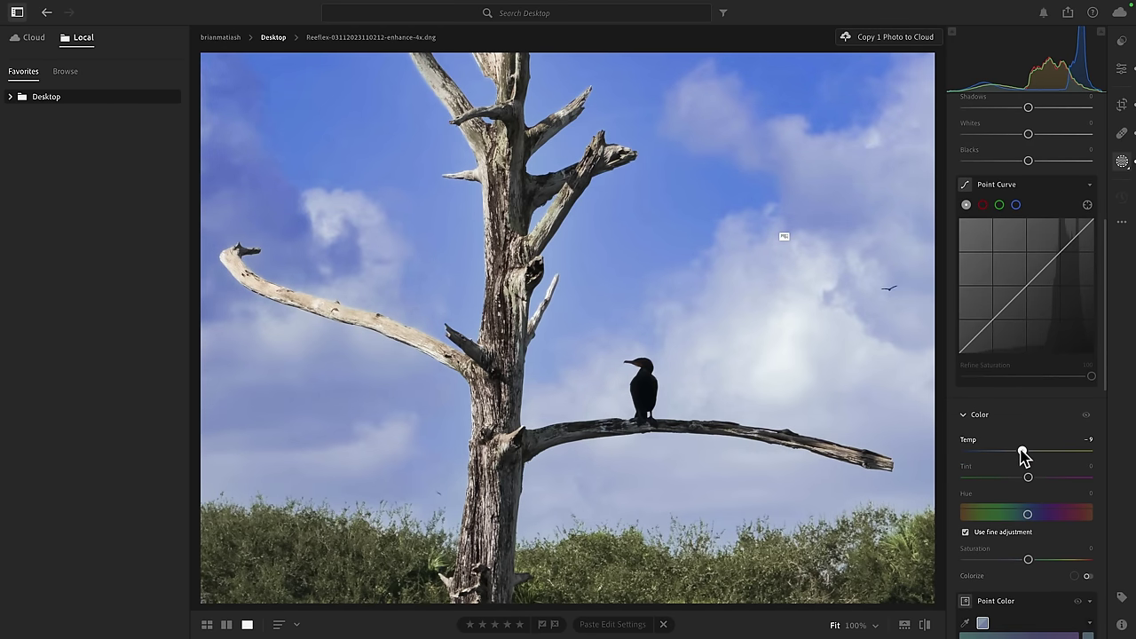
{"action": "left_click_drag", "start_coordinate": [1024, 455], "coordinate": [967, 456]}
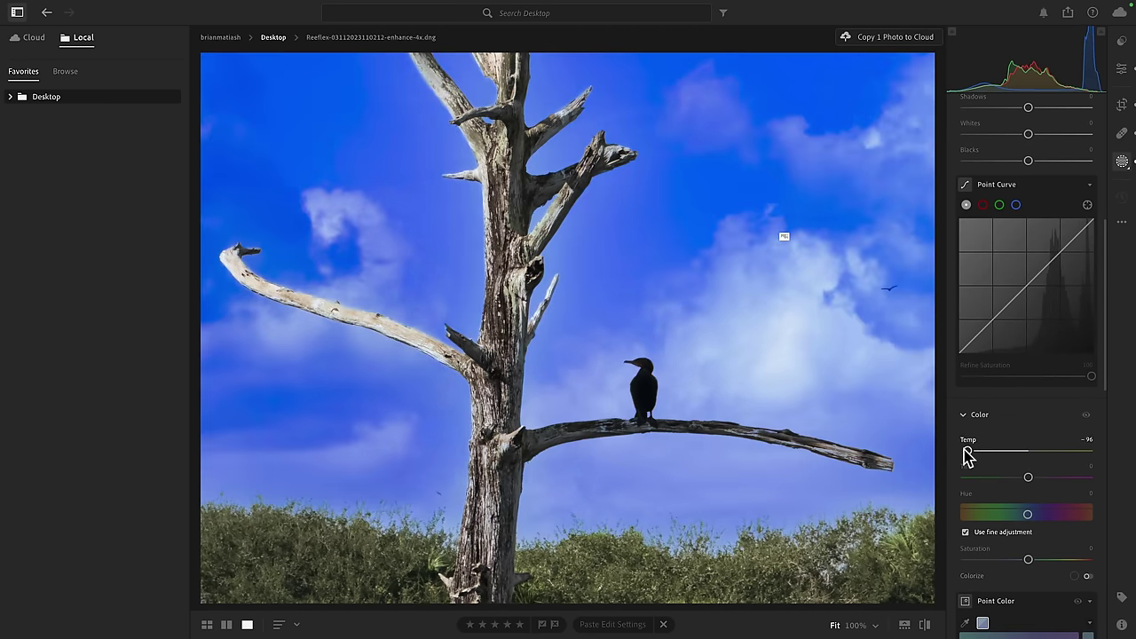
{"action": "key", "text": "ctrl+z"}
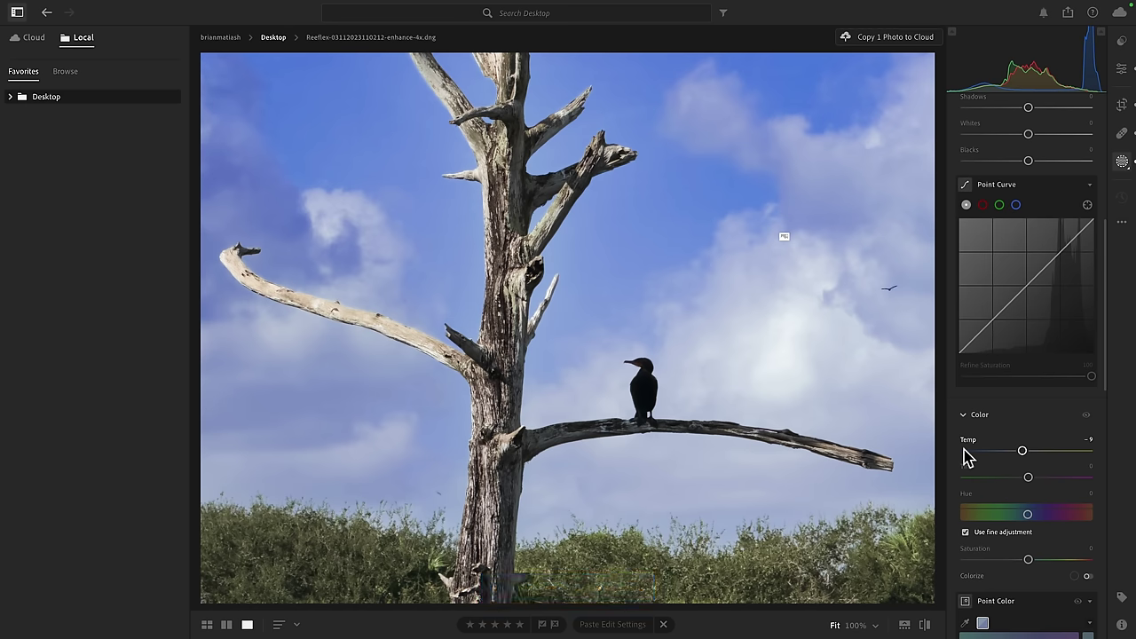
{"action": "left_click", "coordinate": [1088, 422]}
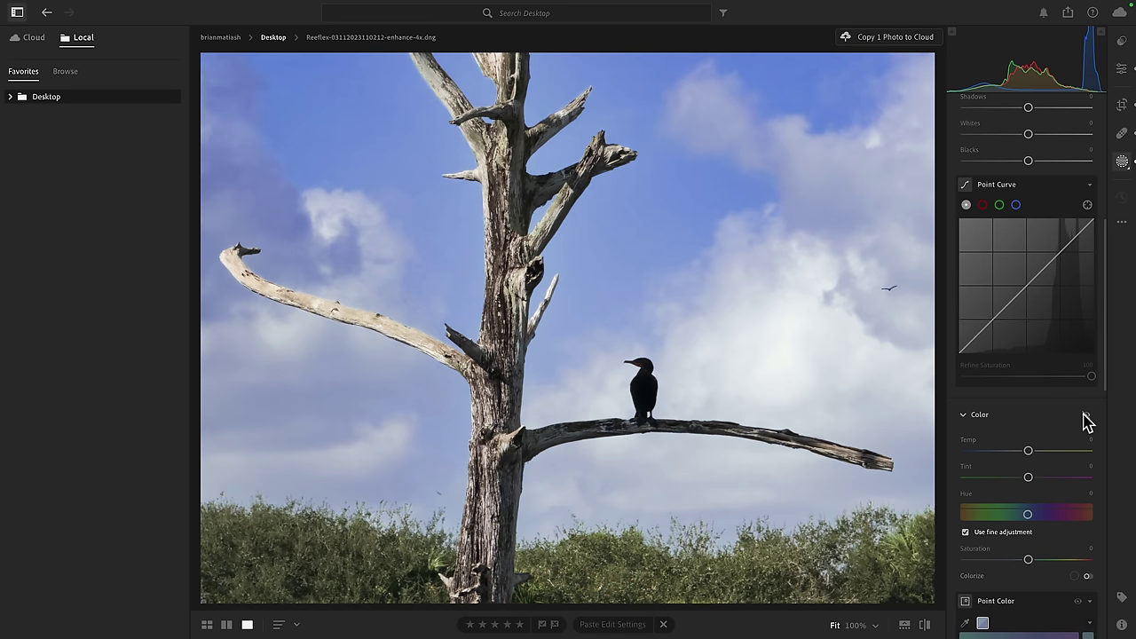
{"action": "left_click", "coordinate": [1088, 423]}
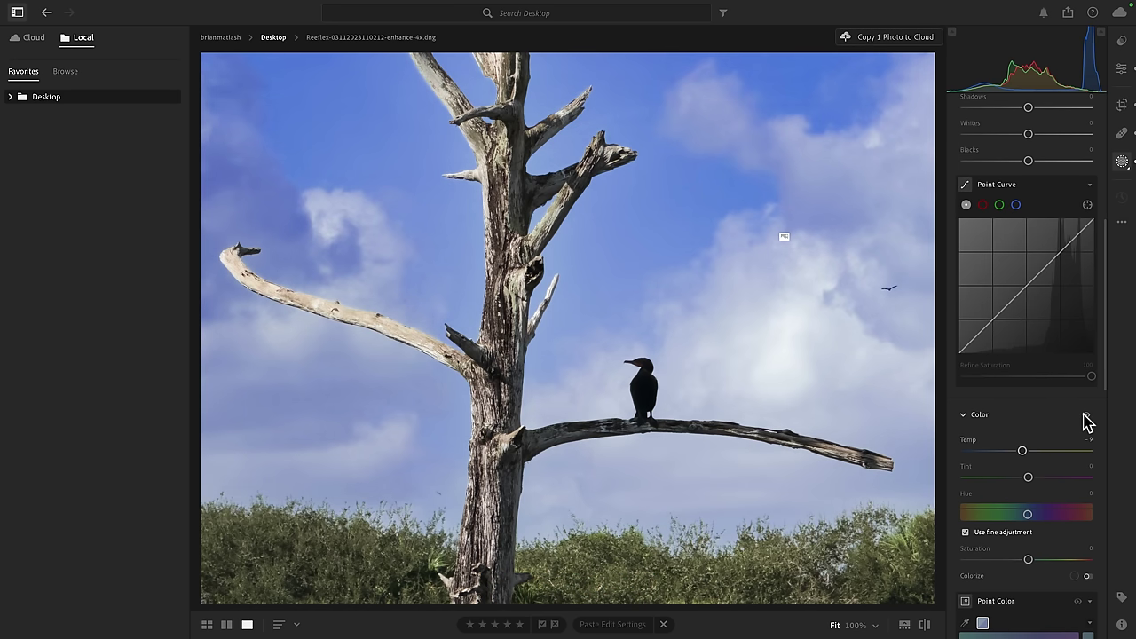
Step: Duplicate and invert Mask 1 to make a mask of the tree, bird and shrubs
{"action": "scroll", "coordinate": [1086, 419], "scroll_direction": "up", "scroll_amount": 5}
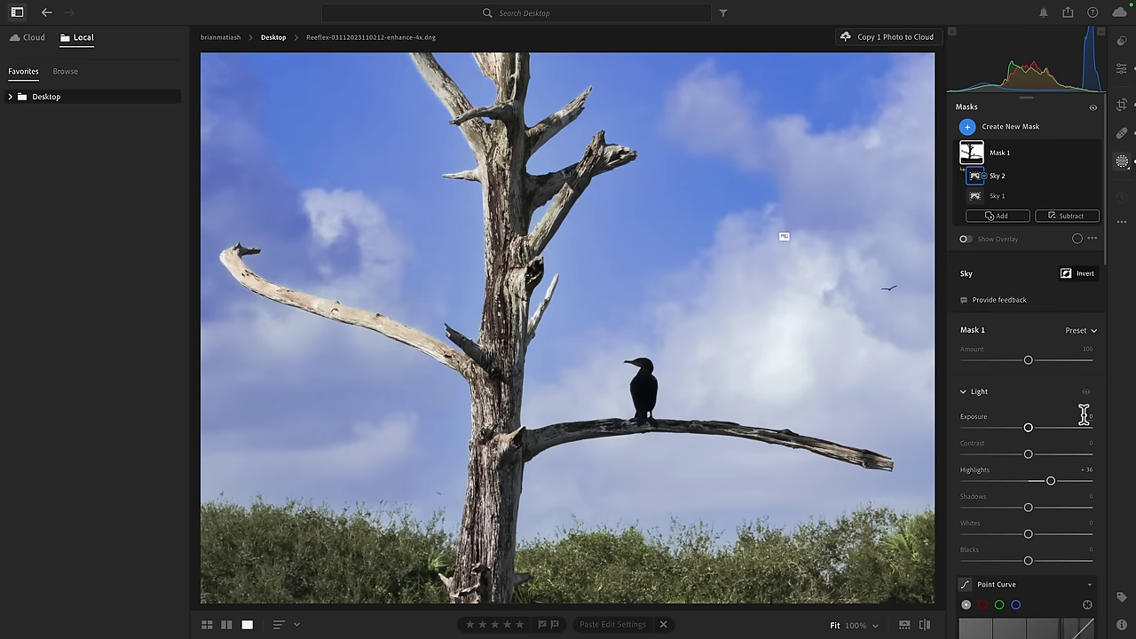
{"action": "mouse_move", "coordinate": [1012, 160]}
{"action": "left_click", "coordinate": [1081, 153]}
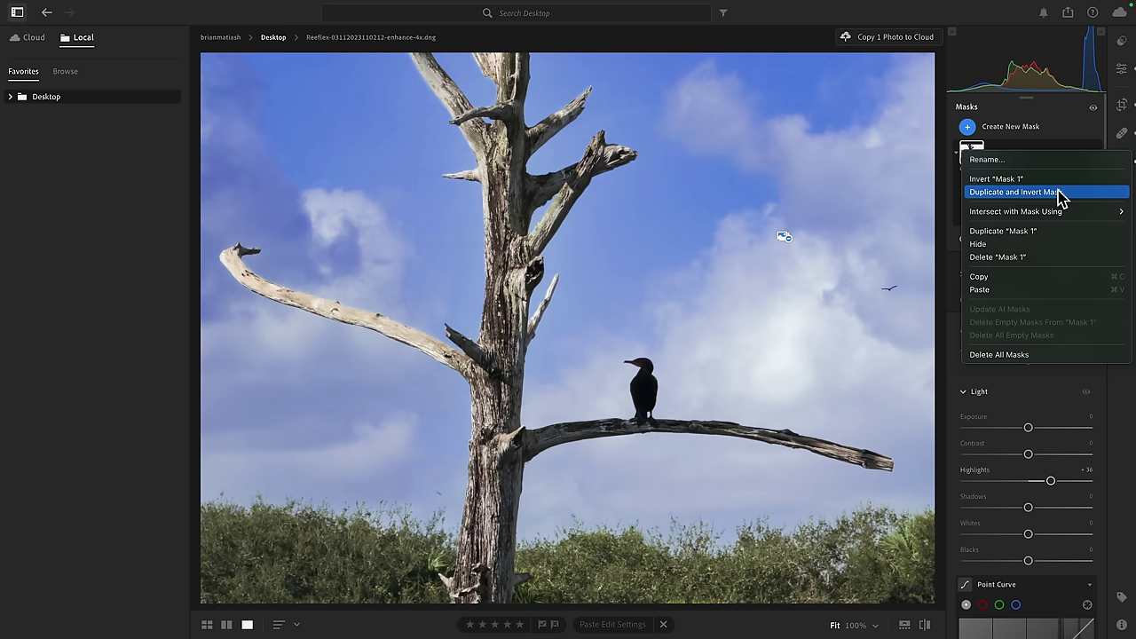
{"action": "left_click", "coordinate": [1062, 193]}
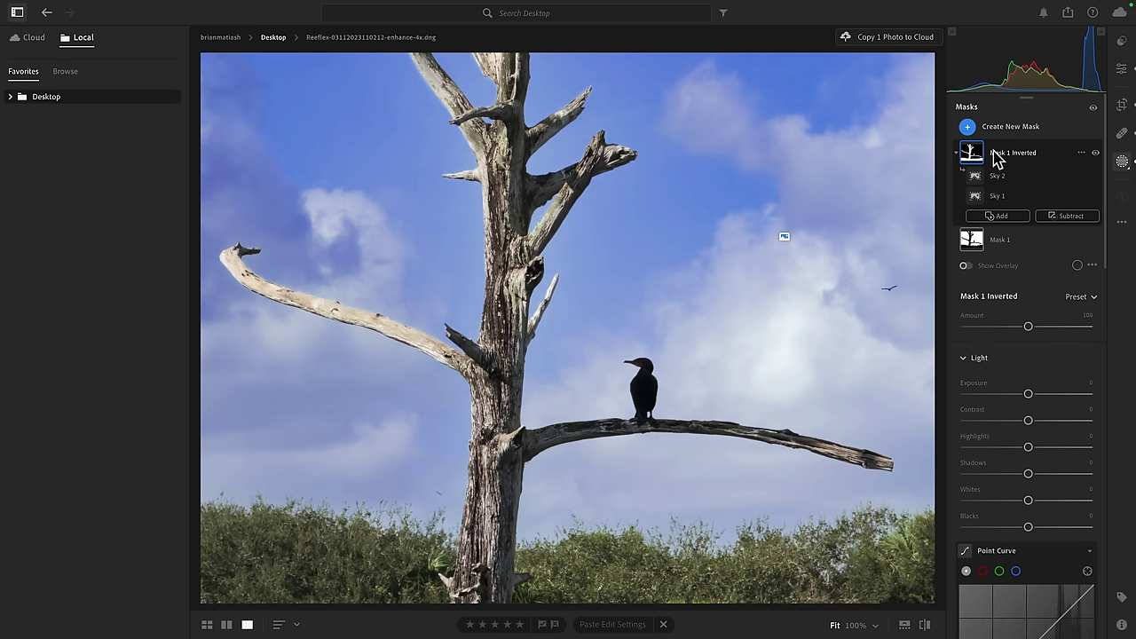
{"action": "mouse_move", "coordinate": [974, 155]}
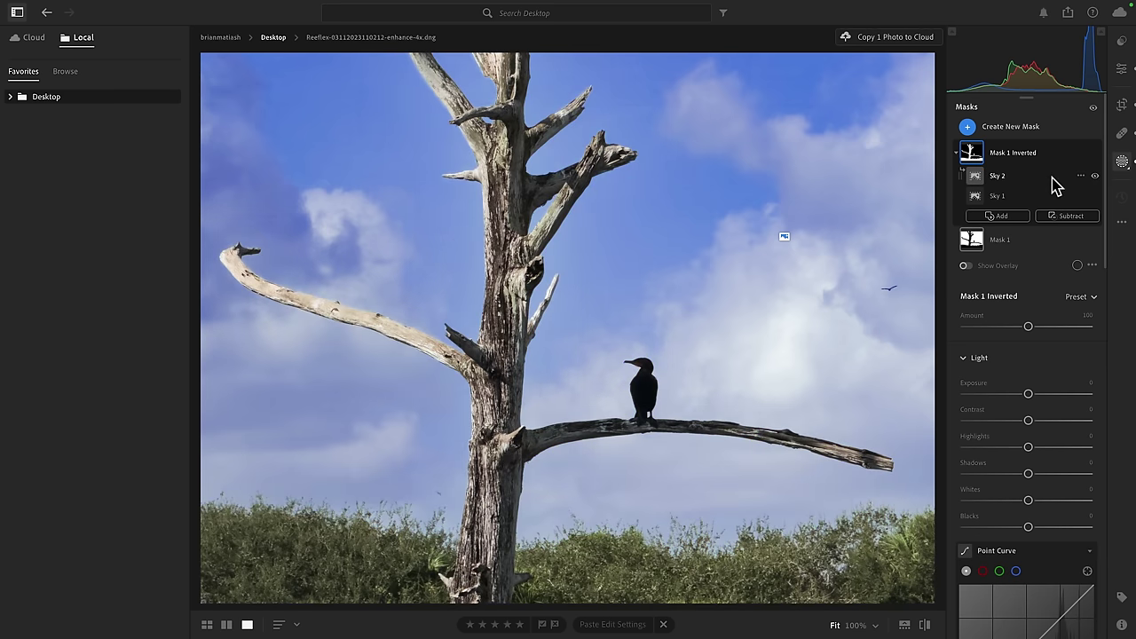
Step: Warm the inverted mask's area by setting Temp to +15
{"action": "scroll", "coordinate": [1030, 269], "scroll_direction": "down", "scroll_amount": 5}
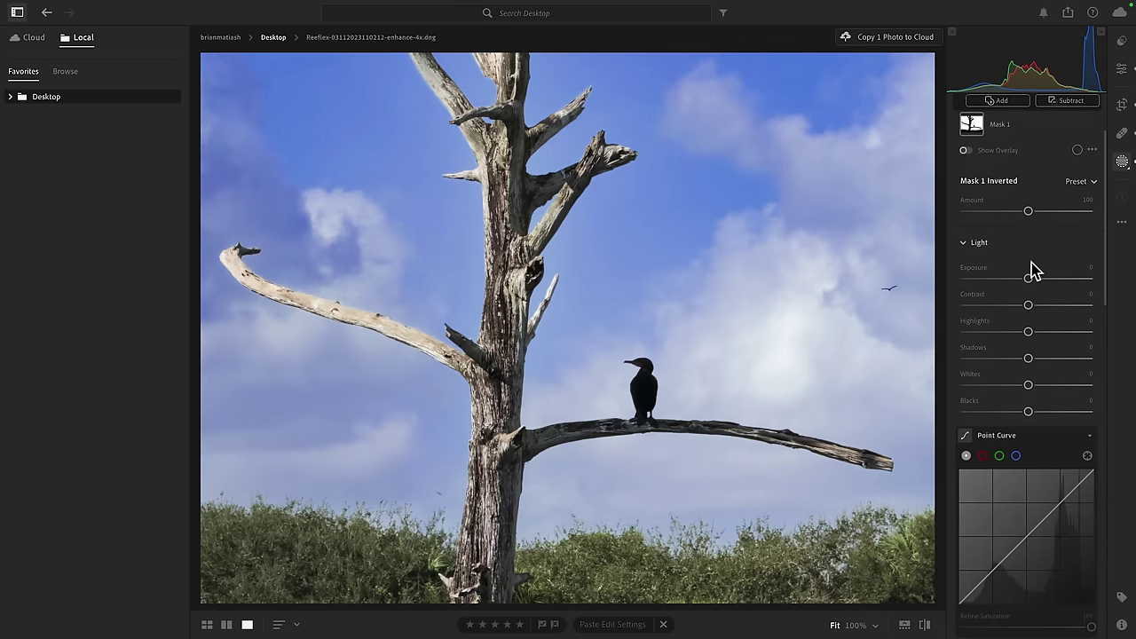
{"action": "scroll", "coordinate": [1030, 269], "scroll_direction": "down", "scroll_amount": 4}
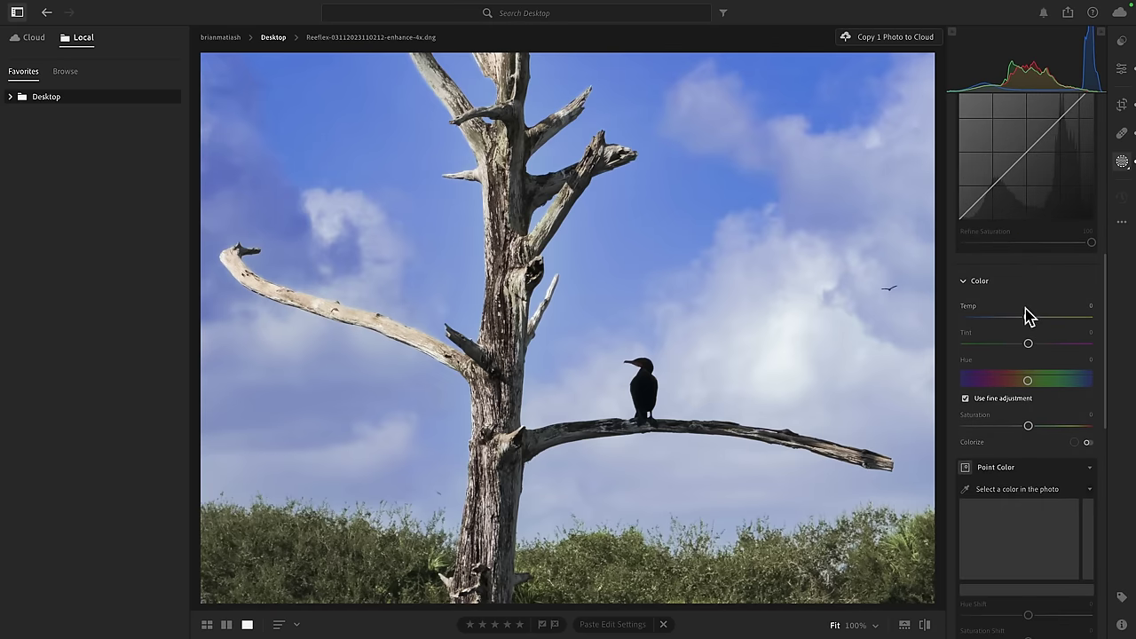
{"action": "left_click_drag", "start_coordinate": [1028, 317], "coordinate": [1039, 318]}
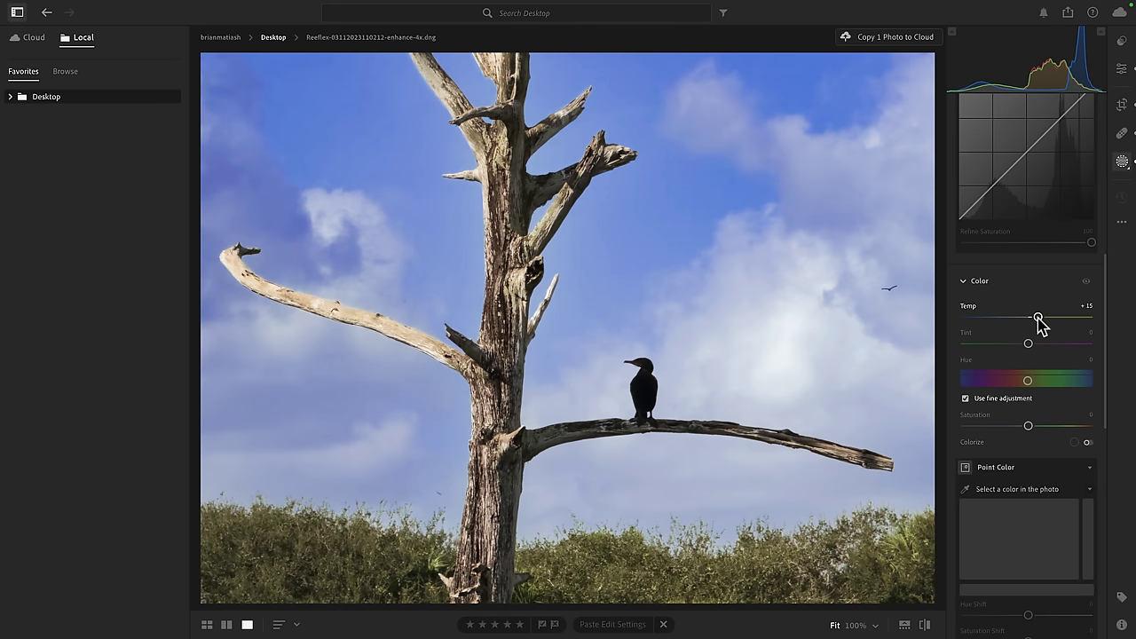
Step: Set Texture to +12 and Clarity to +11 on the inverted mask
{"action": "scroll", "coordinate": [1038, 319], "scroll_direction": "down", "scroll_amount": 8}
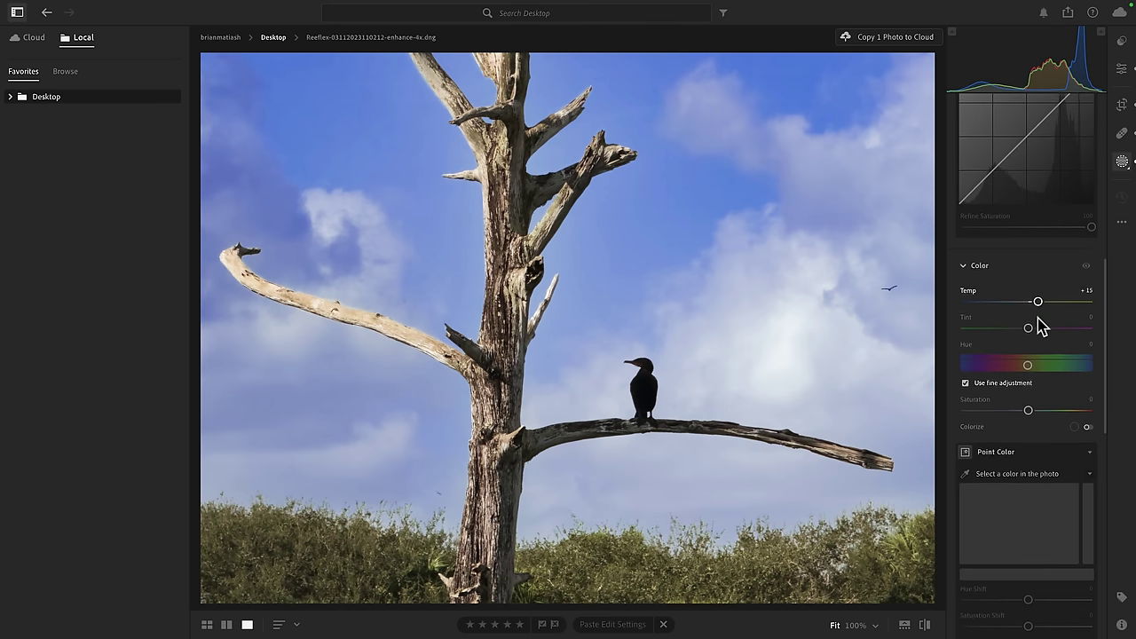
{"action": "scroll", "coordinate": [1038, 325], "scroll_direction": "down", "scroll_amount": 3}
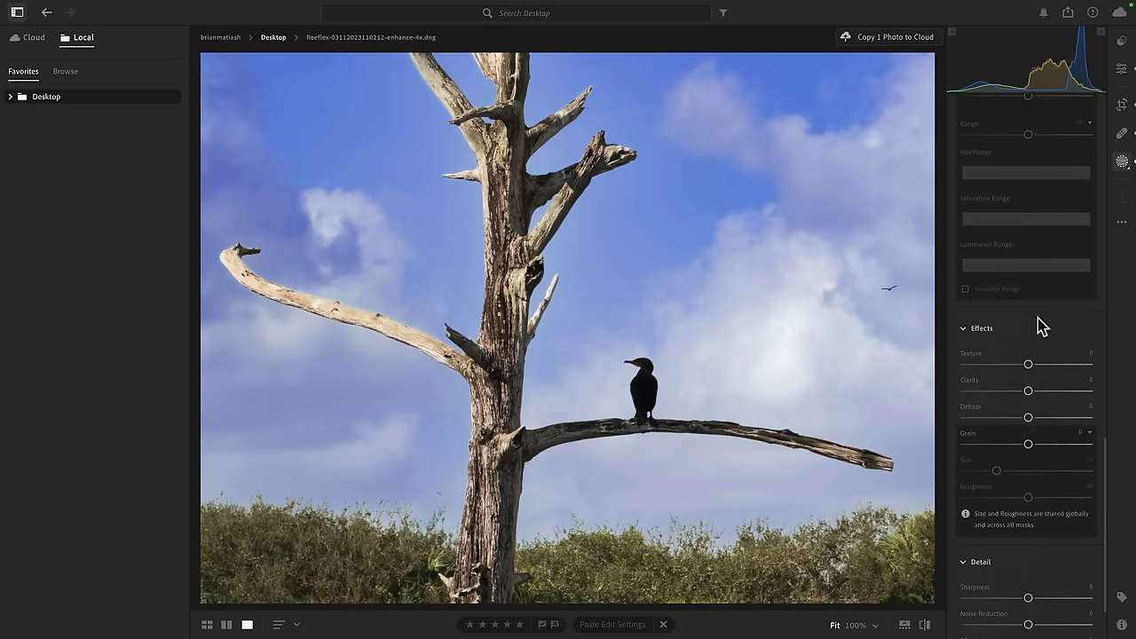
{"action": "left_click_drag", "start_coordinate": [1028, 346], "coordinate": [1035, 321]}
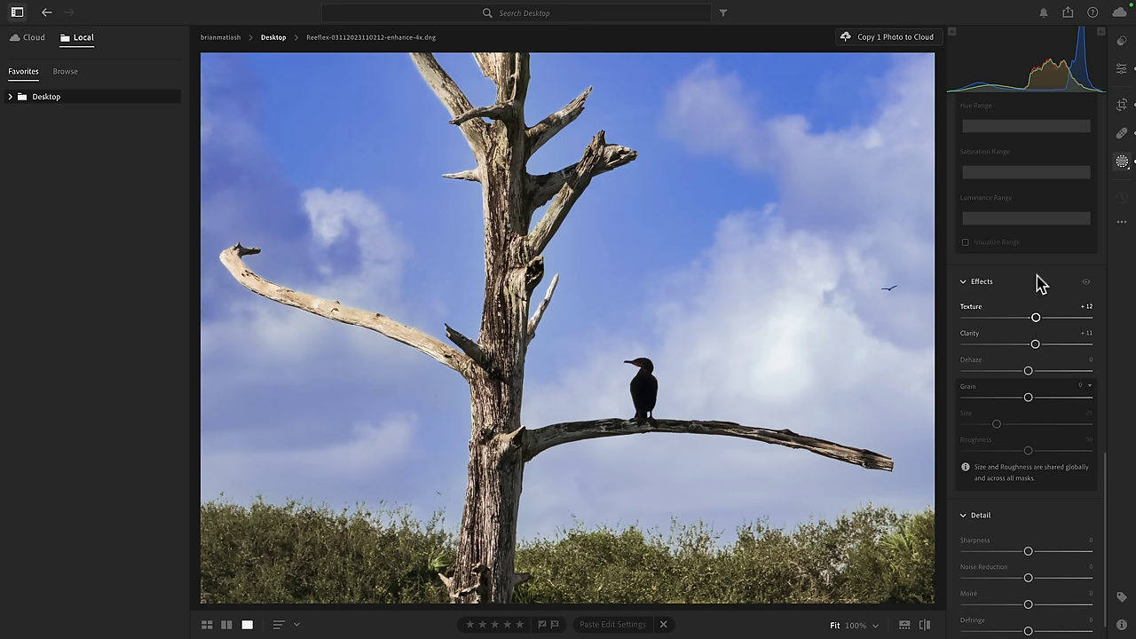
Step: Shape the whole photo's tone curve into an S with highlight, midtone and shadow points, and raise the black point to about 14.5
{"action": "left_click", "coordinate": [1121, 71]}
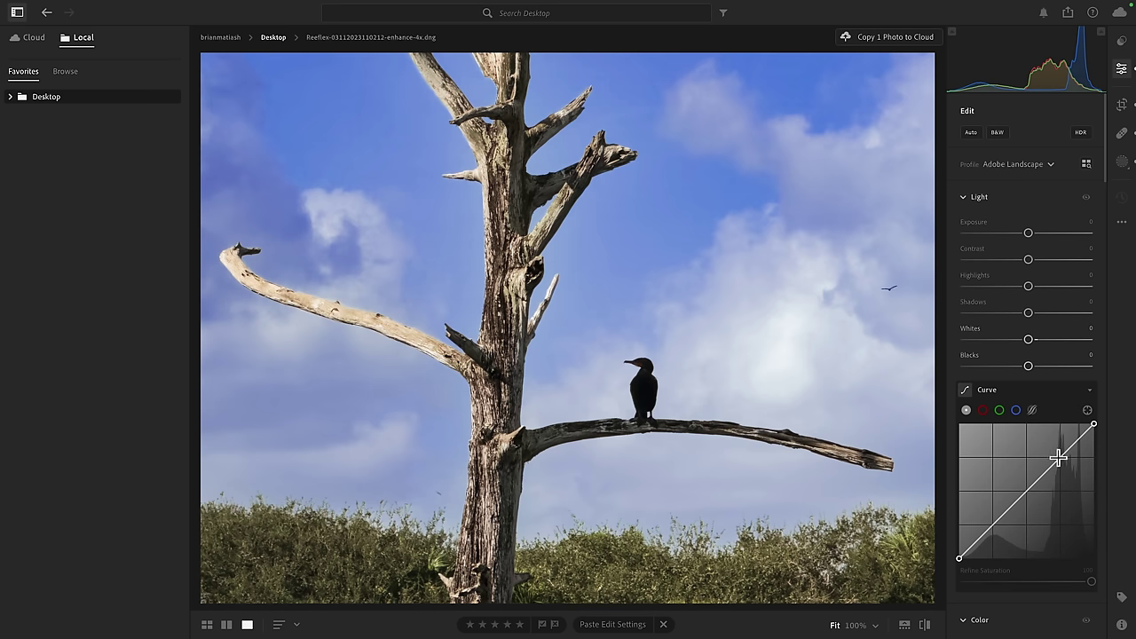
{"action": "left_click_drag", "start_coordinate": [1058, 457], "coordinate": [1059, 453]}
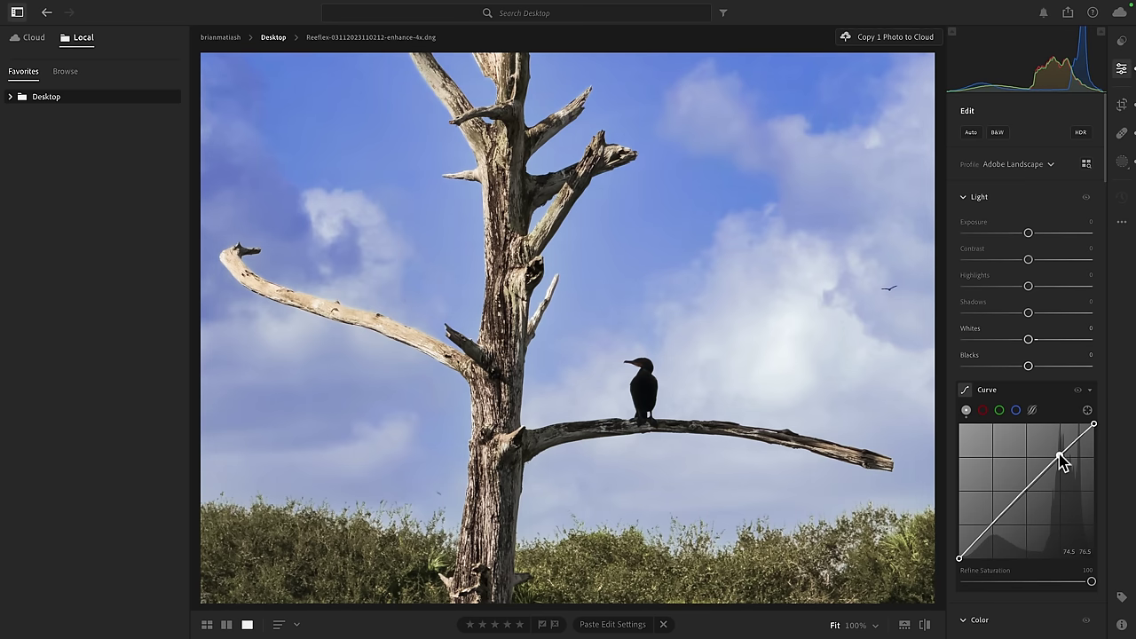
{"action": "left_click_drag", "start_coordinate": [995, 523], "coordinate": [1030, 494]}
{"action": "left_click", "coordinate": [1026, 490]}
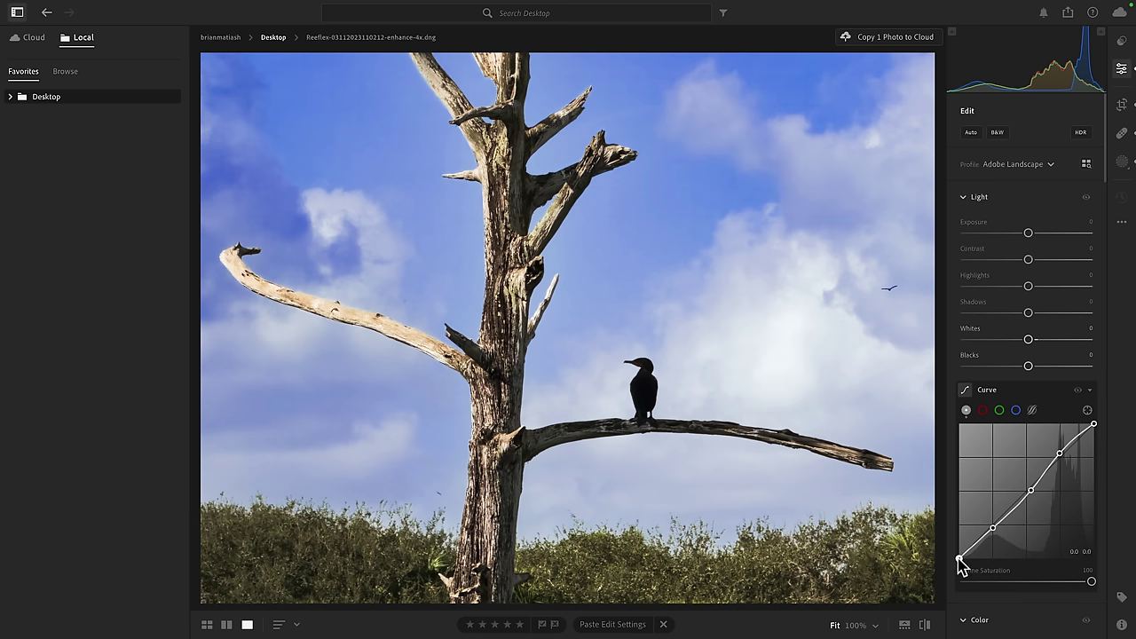
{"action": "left_click_drag", "start_coordinate": [958, 560], "coordinate": [955, 539]}
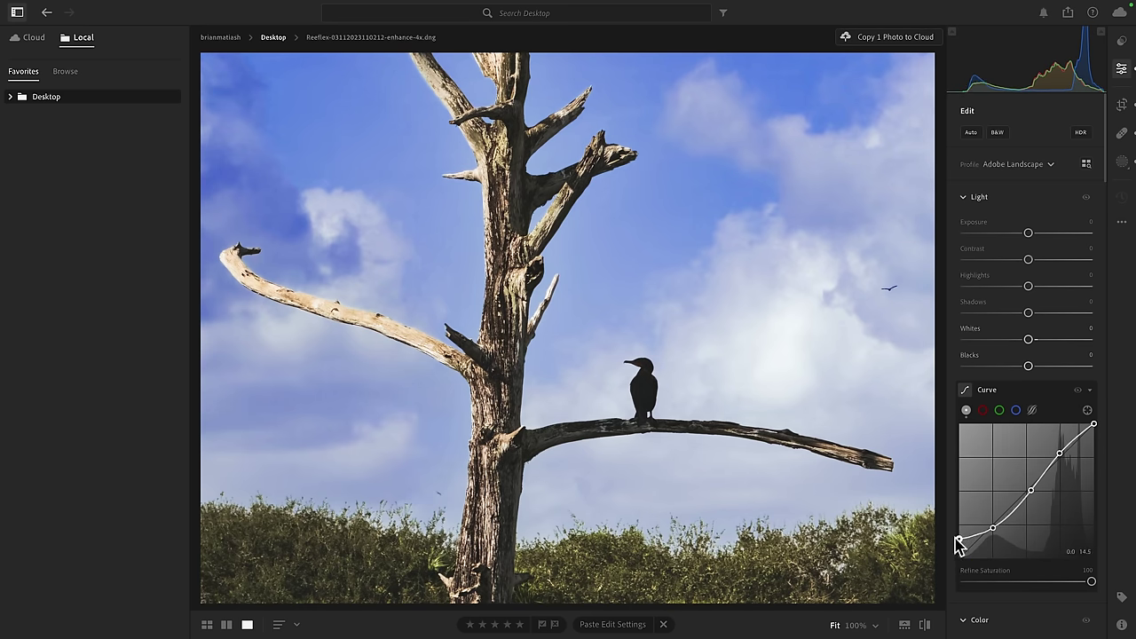
{"action": "mouse_move", "coordinate": [959, 541]}
{"action": "left_mouse_down"}
{"action": "mouse_move", "coordinate": [952, 573]}
{"action": "mouse_move", "coordinate": [943, 536]}
{"action": "left_mouse_up"}
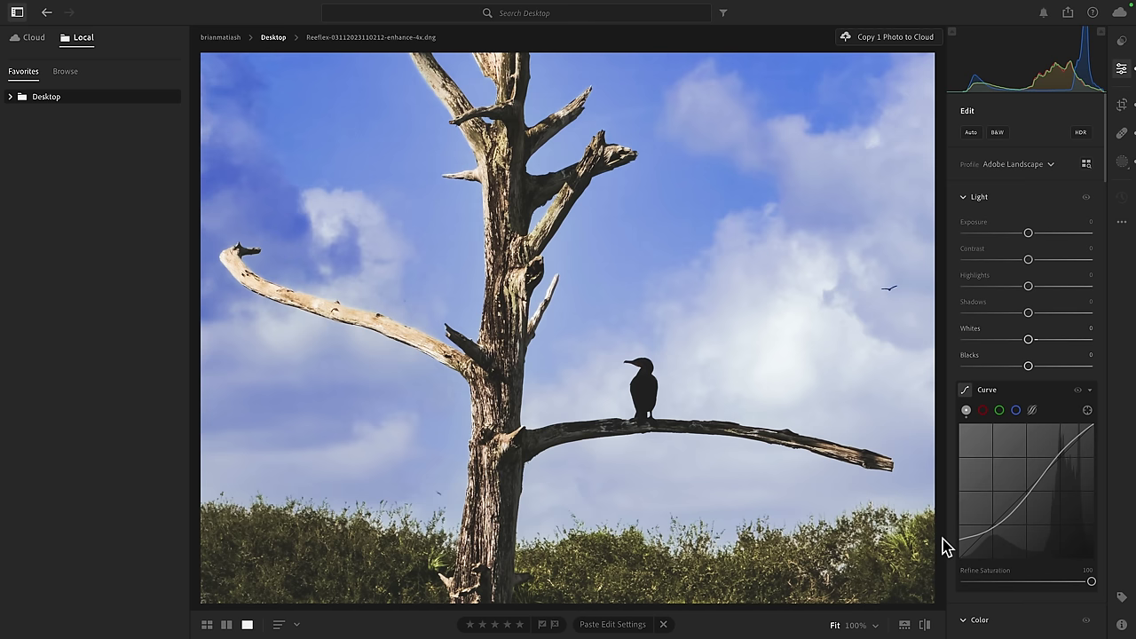
Step: Add a midpoint to the blue channel curve and lower it slightly
{"action": "left_click", "coordinate": [1016, 410]}
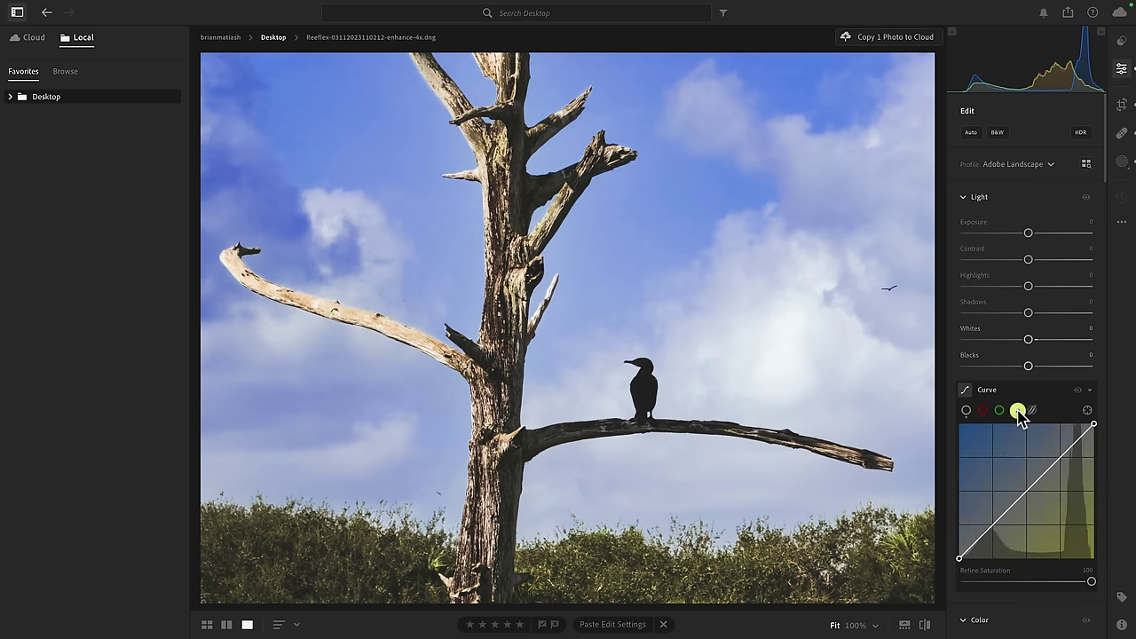
{"action": "left_click", "coordinate": [1026, 492]}
{"action": "left_click_drag", "start_coordinate": [1026, 492], "coordinate": [1026, 494]}
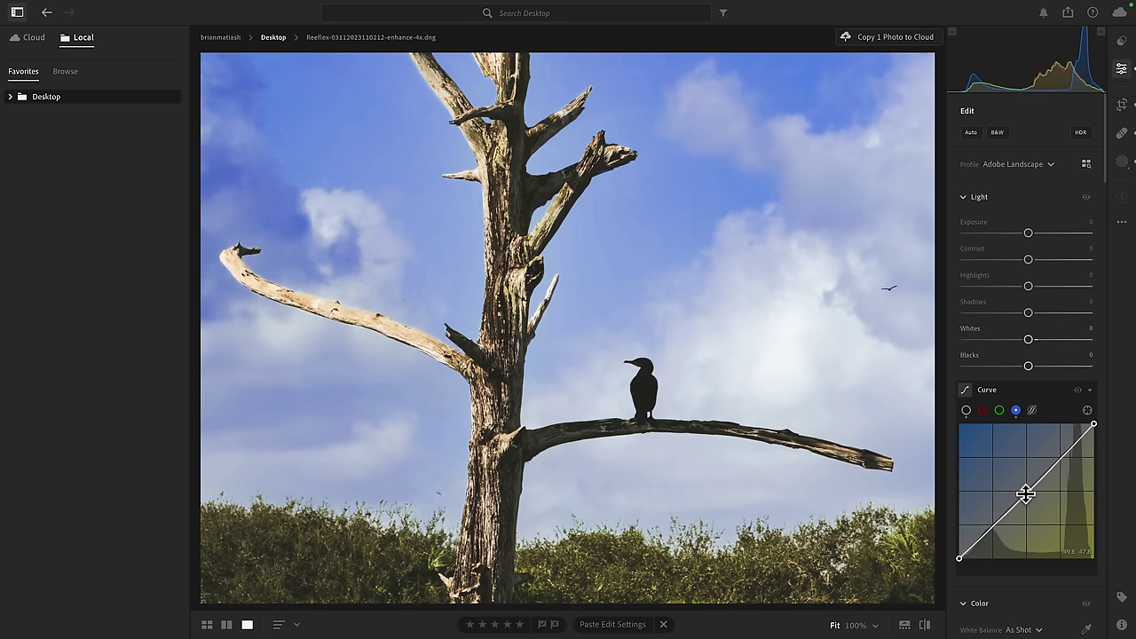
Step: Compare the photo with and without the curve adjustments
{"action": "left_click", "coordinate": [1078, 392]}
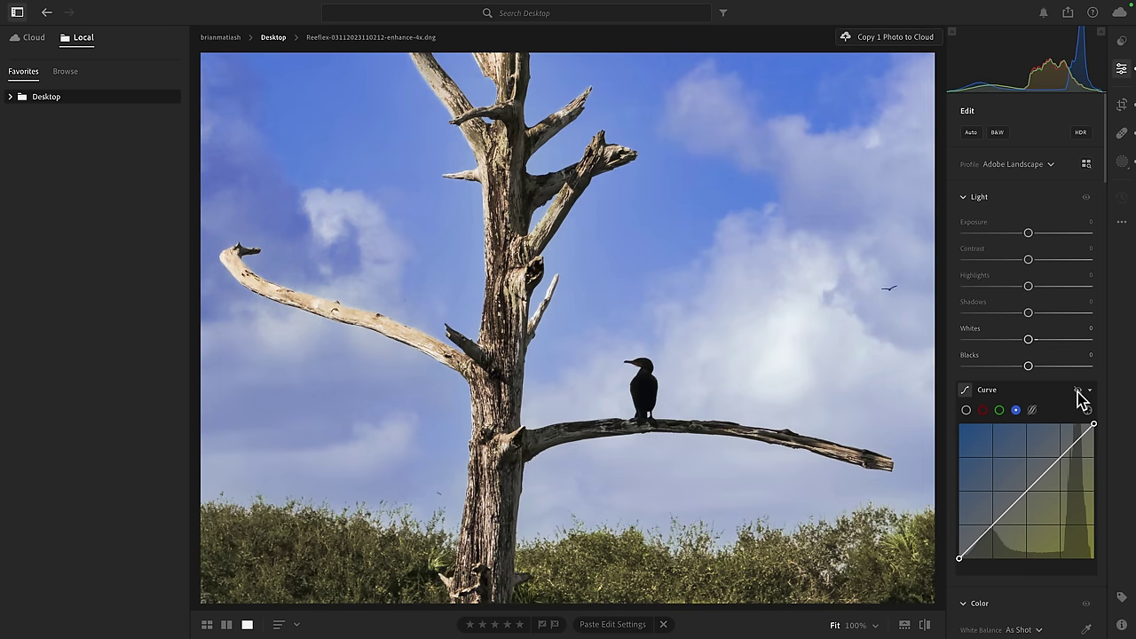
{"action": "left_click", "coordinate": [1078, 391]}
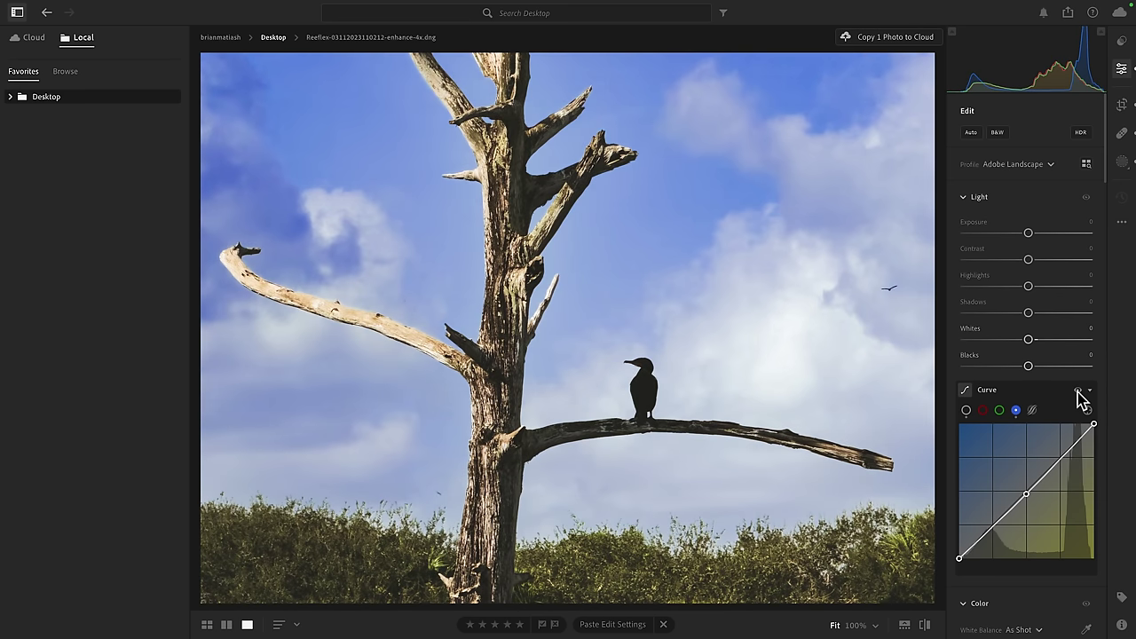
Step: Add a vignette of -11 to the photo with Midpoint 27 and Feather 100
{"action": "scroll", "coordinate": [1080, 400], "scroll_direction": "down", "scroll_amount": 10}
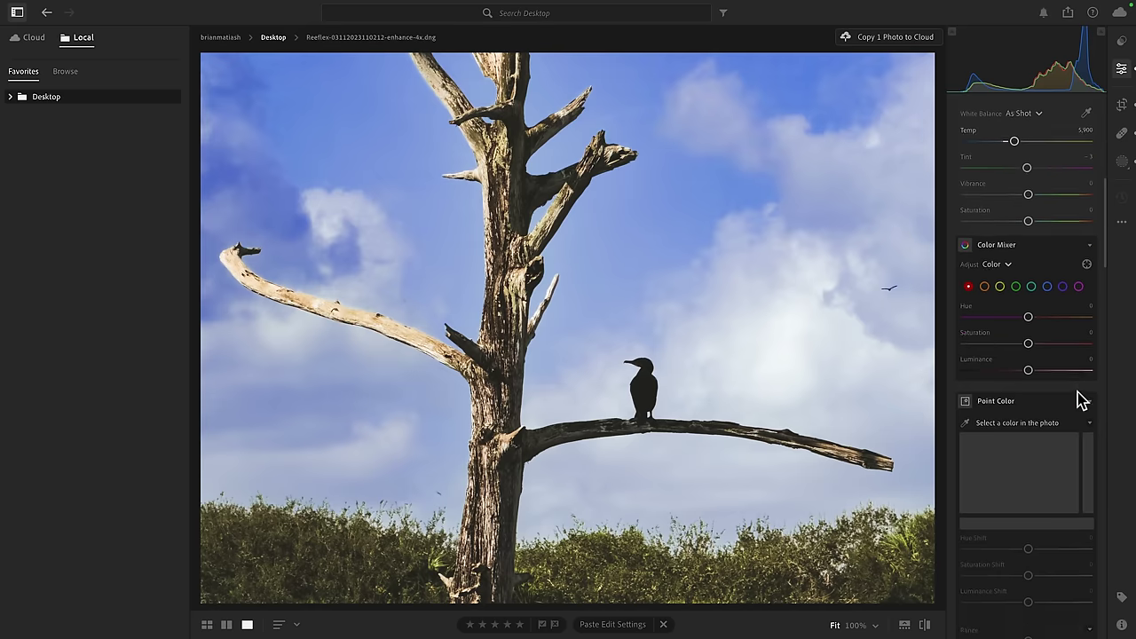
{"action": "scroll", "coordinate": [1080, 400], "scroll_direction": "down", "scroll_amount": 10}
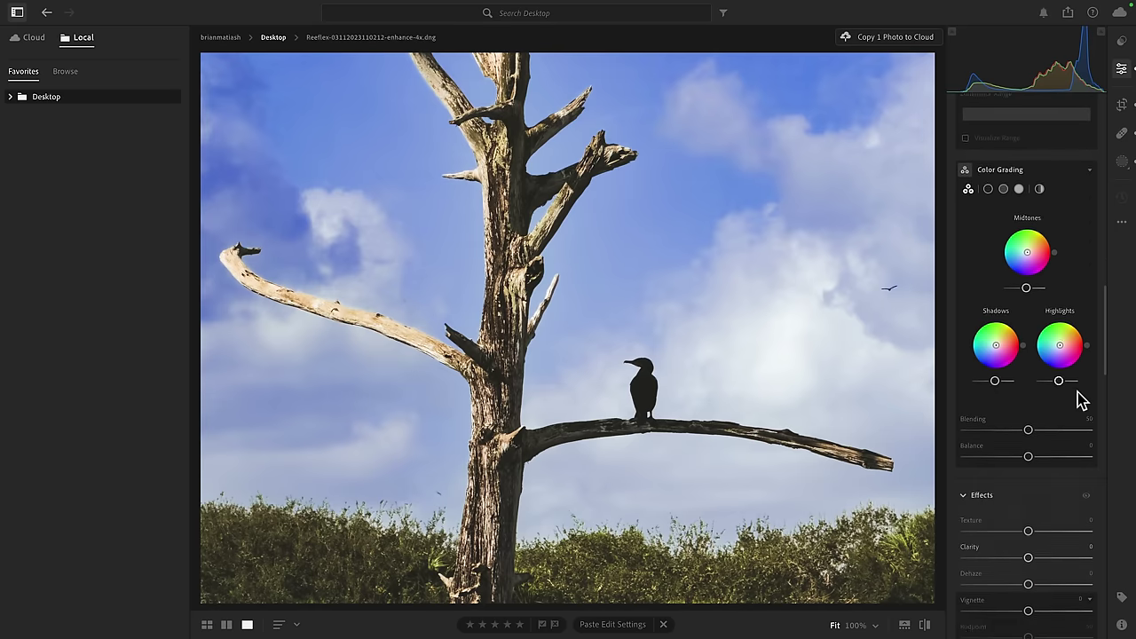
{"action": "scroll", "coordinate": [1080, 400], "scroll_direction": "down", "scroll_amount": 6}
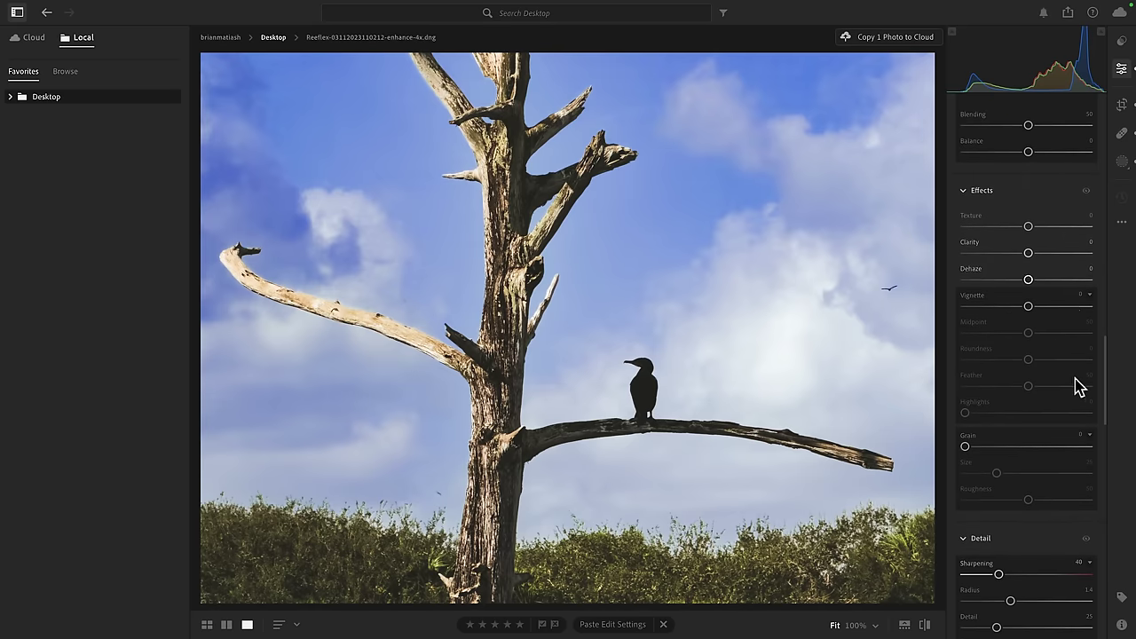
{"action": "left_click_drag", "start_coordinate": [1028, 307], "coordinate": [1000, 338]}
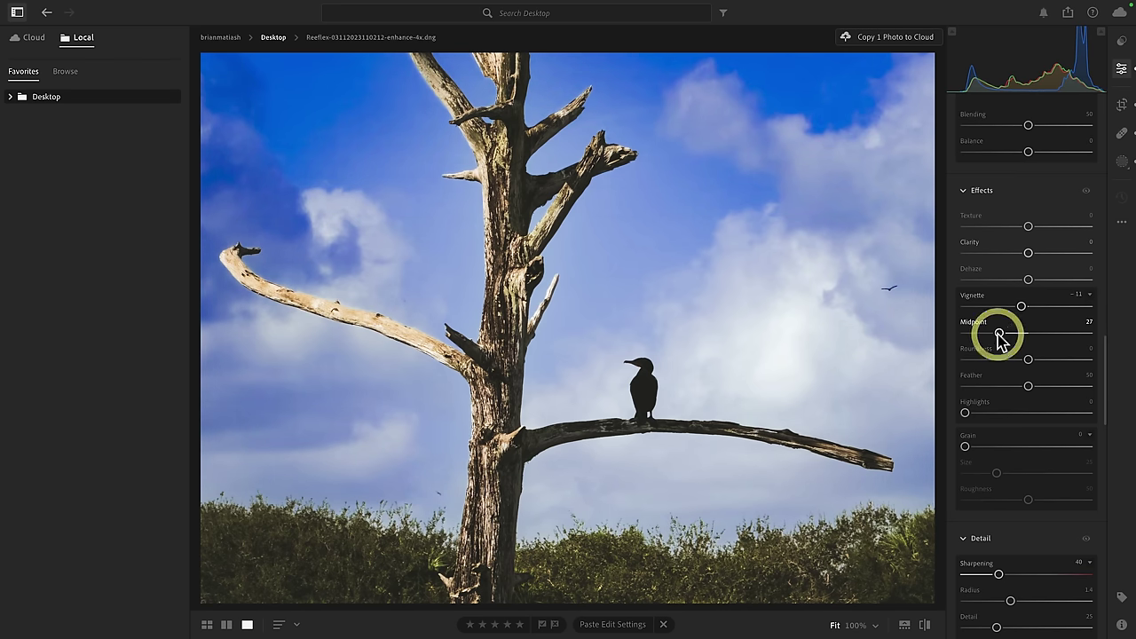
{"action": "left_click_drag", "start_coordinate": [1026, 387], "coordinate": [1096, 387]}
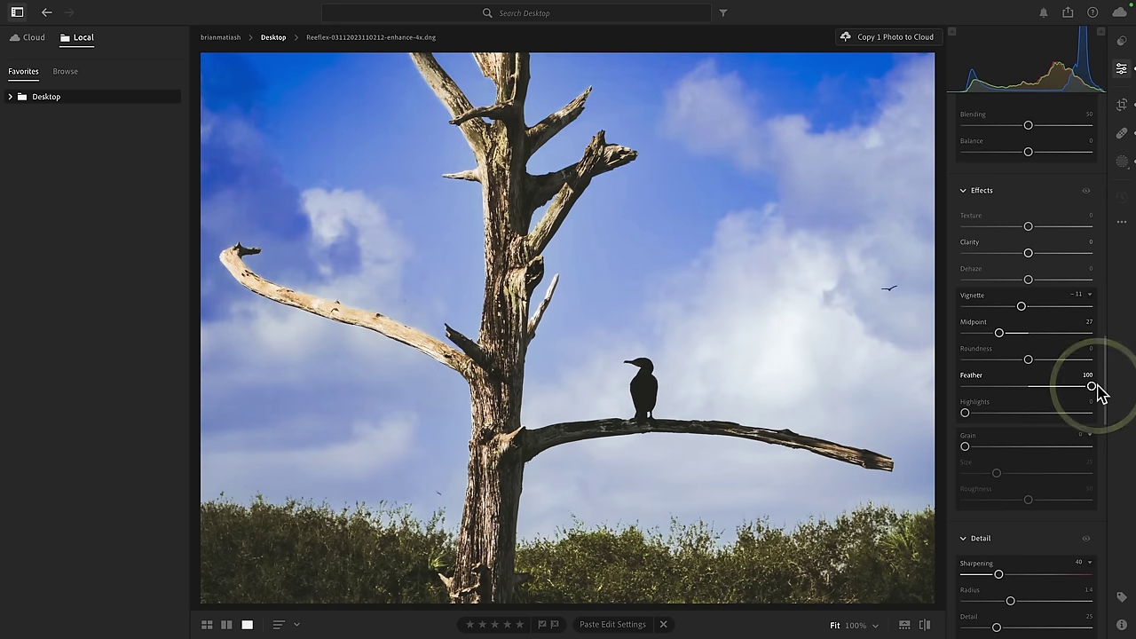
Step: Set the photo's Sharpening to 54, judging it on the trunk at 100%, and limit it to edges with Masking at 68
{"action": "scroll", "coordinate": [1025, 482], "scroll_direction": "down", "scroll_amount": 3}
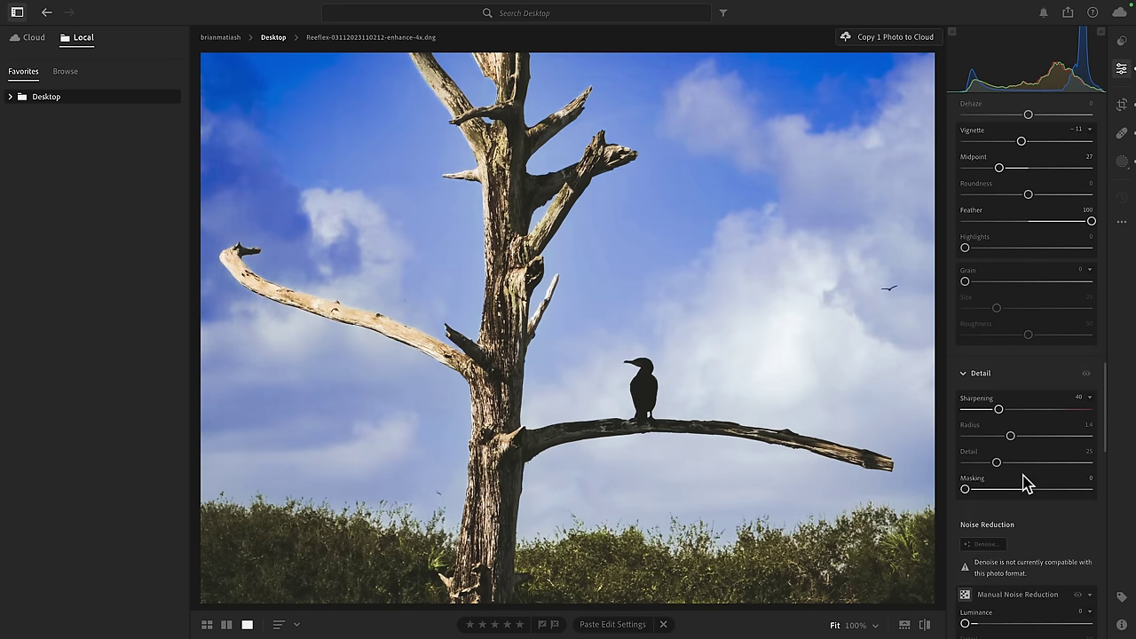
{"action": "left_click", "coordinate": [508, 325]}
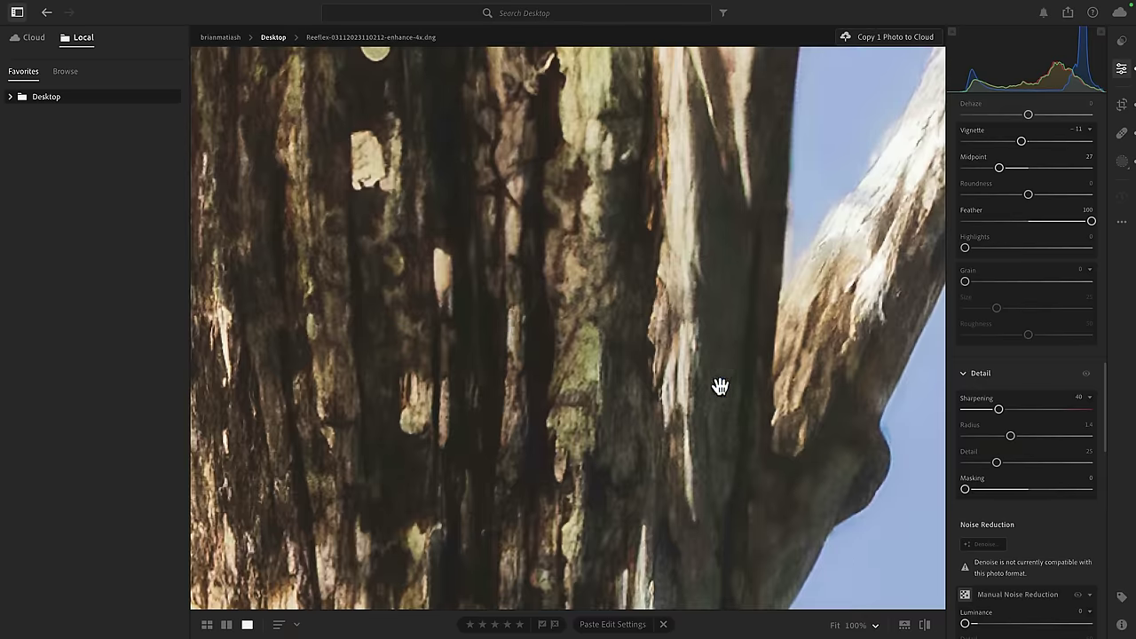
{"action": "left_click_drag", "start_coordinate": [719, 385], "coordinate": [595, 391]}
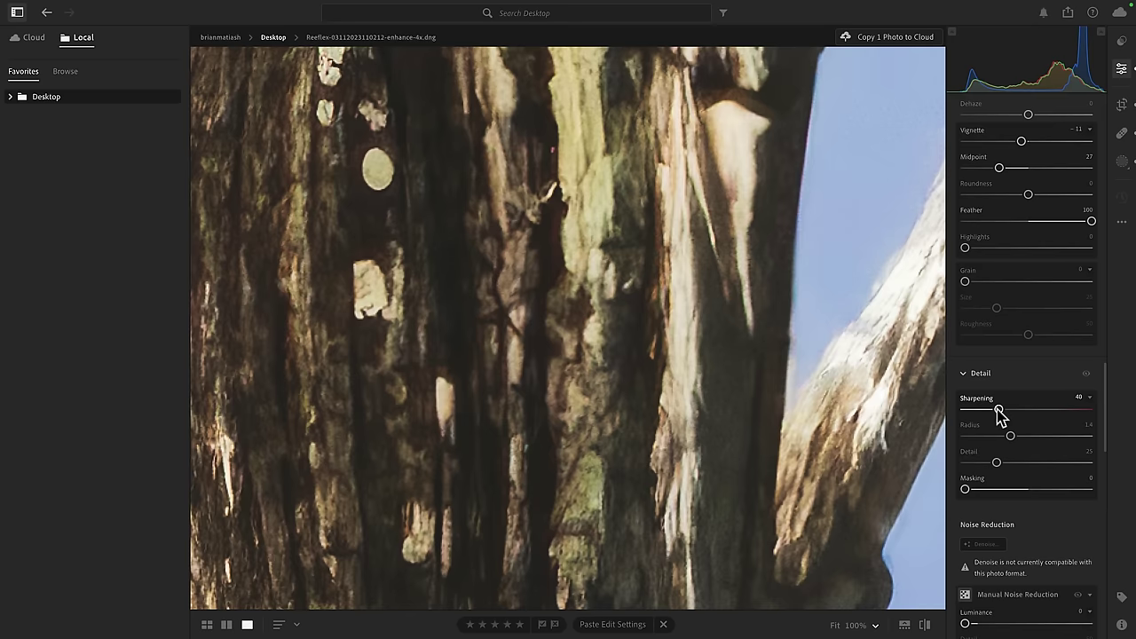
{"action": "left_click_drag", "start_coordinate": [999, 411], "coordinate": [1035, 420]}
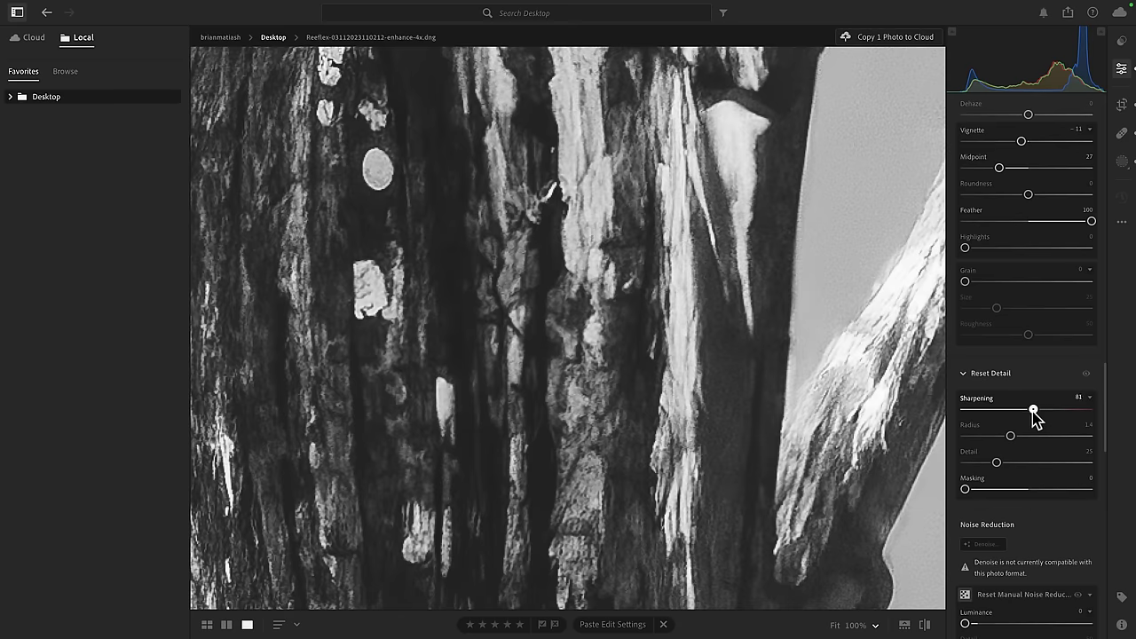
{"action": "left_click_drag", "start_coordinate": [1036, 419], "coordinate": [1012, 419]}
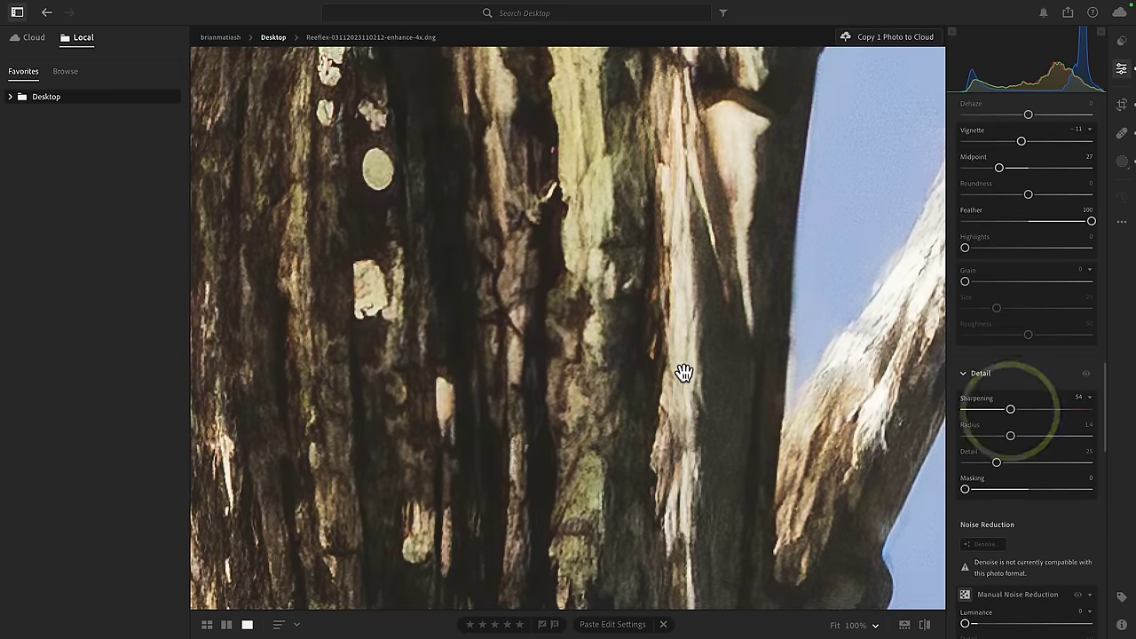
{"action": "left_click", "coordinate": [680, 373]}
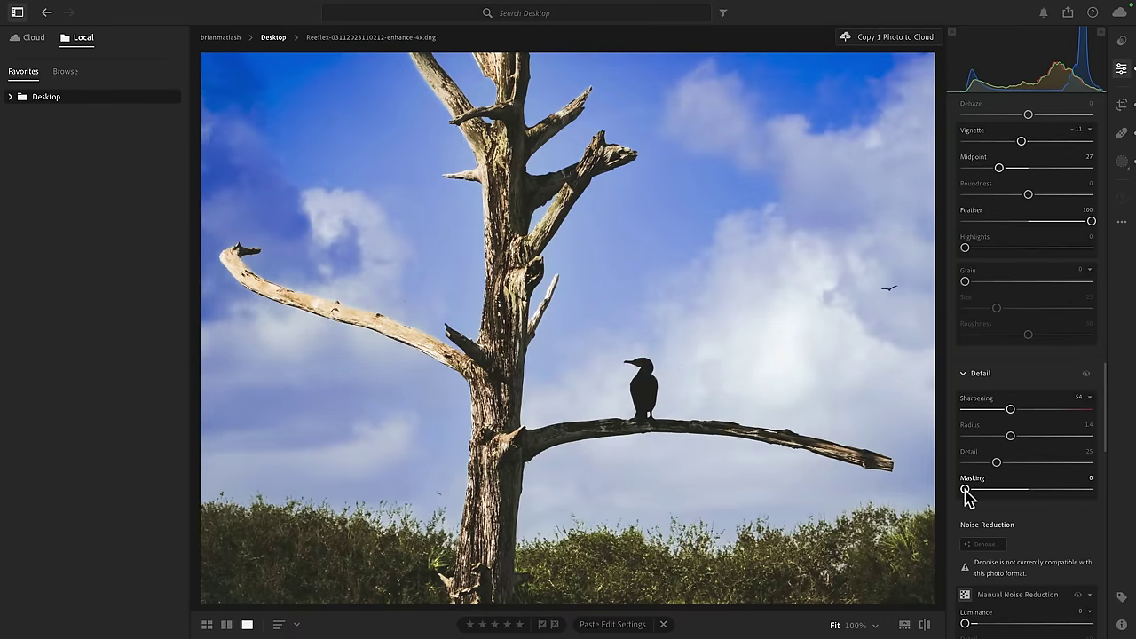
{"action": "left_click_drag", "start_coordinate": [966, 490], "coordinate": [1052, 490]}
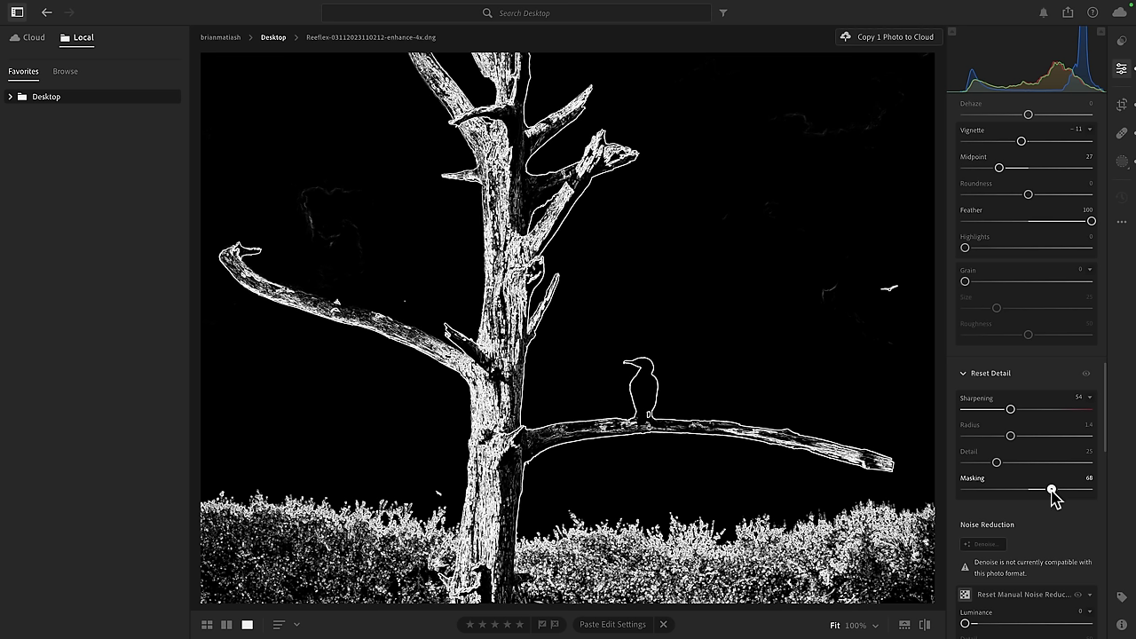
{"action": "left_click_drag", "start_coordinate": [1051, 489], "coordinate": [1051, 489]}
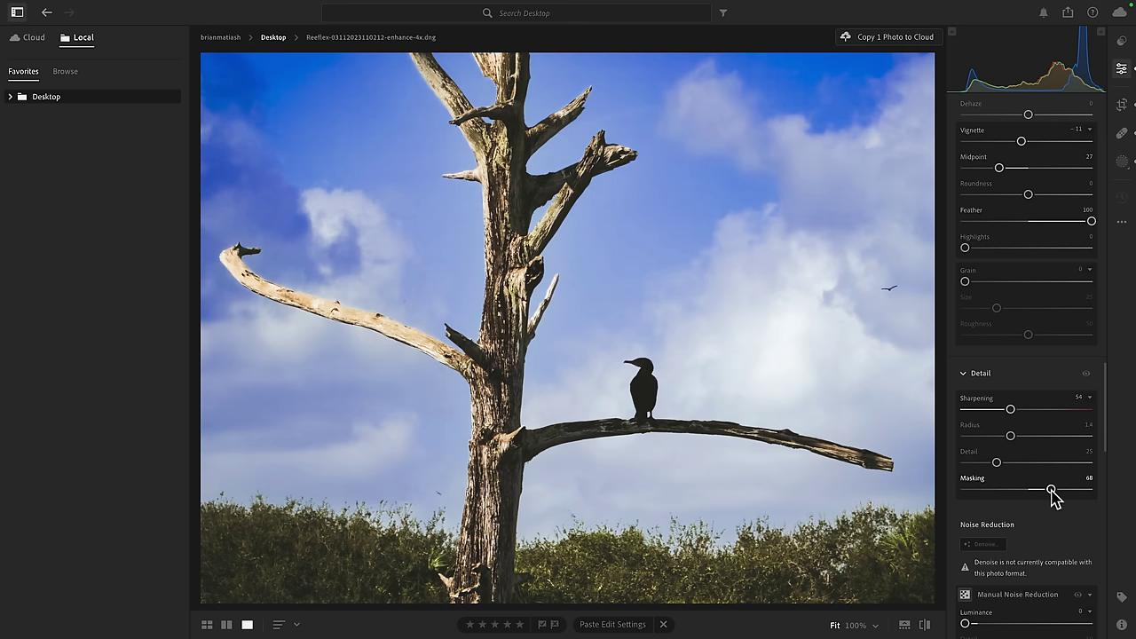
Step: Compare the edited photo with its unedited original
{"action": "key", "text": "backslash"}
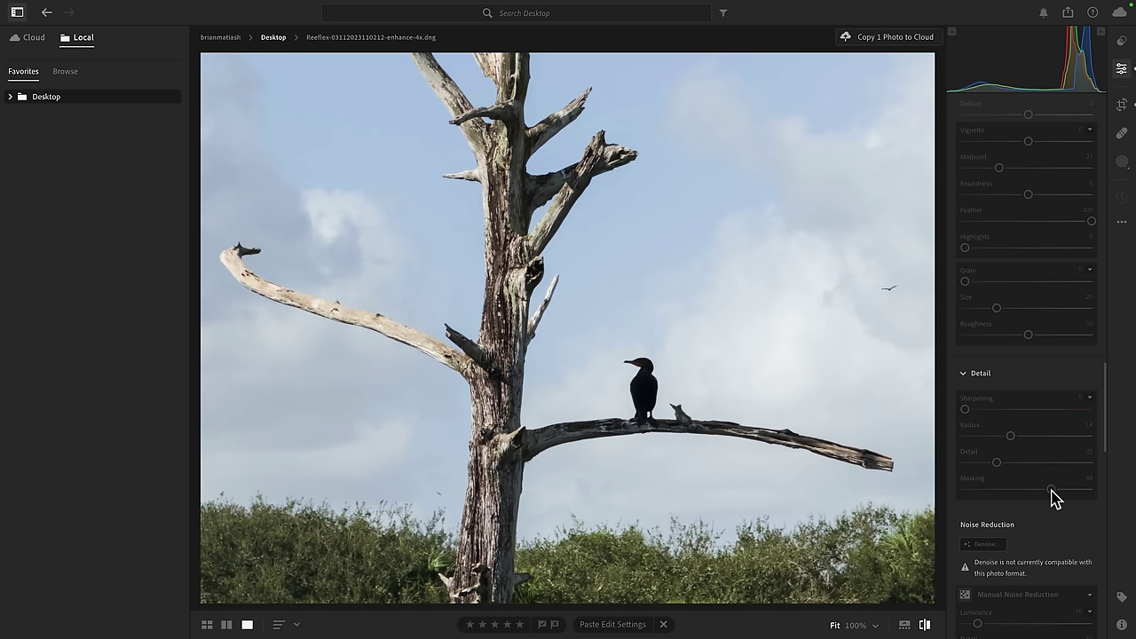
{"action": "key", "text": "backslash"}
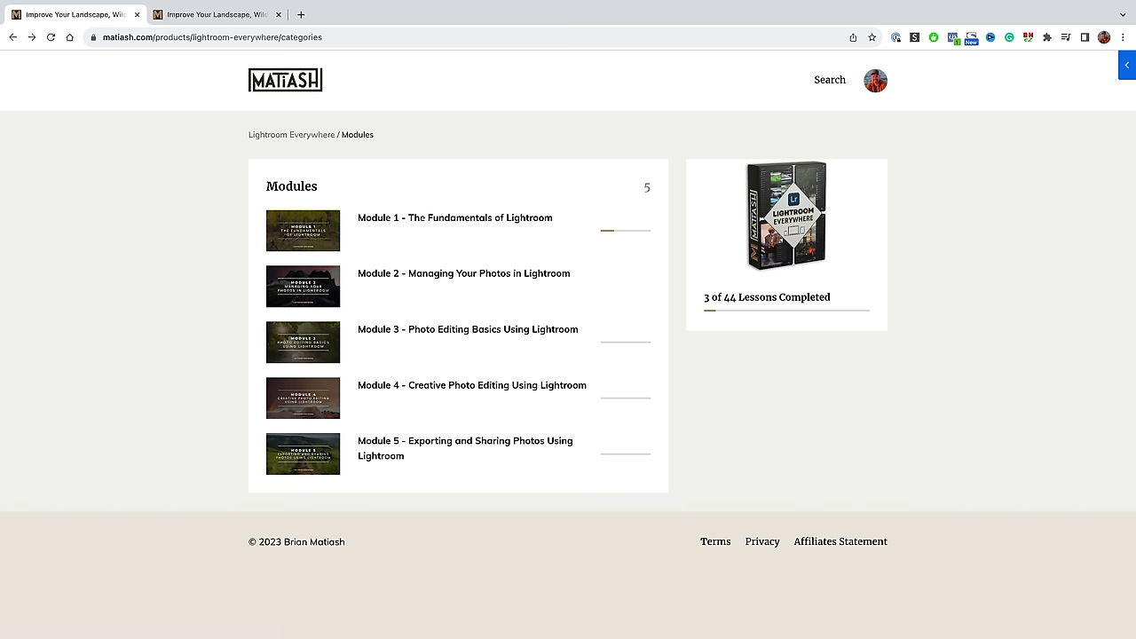
Step: Switch to the browser and view Module 2 - Managing Your Photos in Lightroom in the Lightroom Everywhere course
{"action": "left_click", "coordinate": [330, 277]}
{"action": "scroll", "coordinate": [458, 399], "scroll_direction": "down", "scroll_amount": 3}
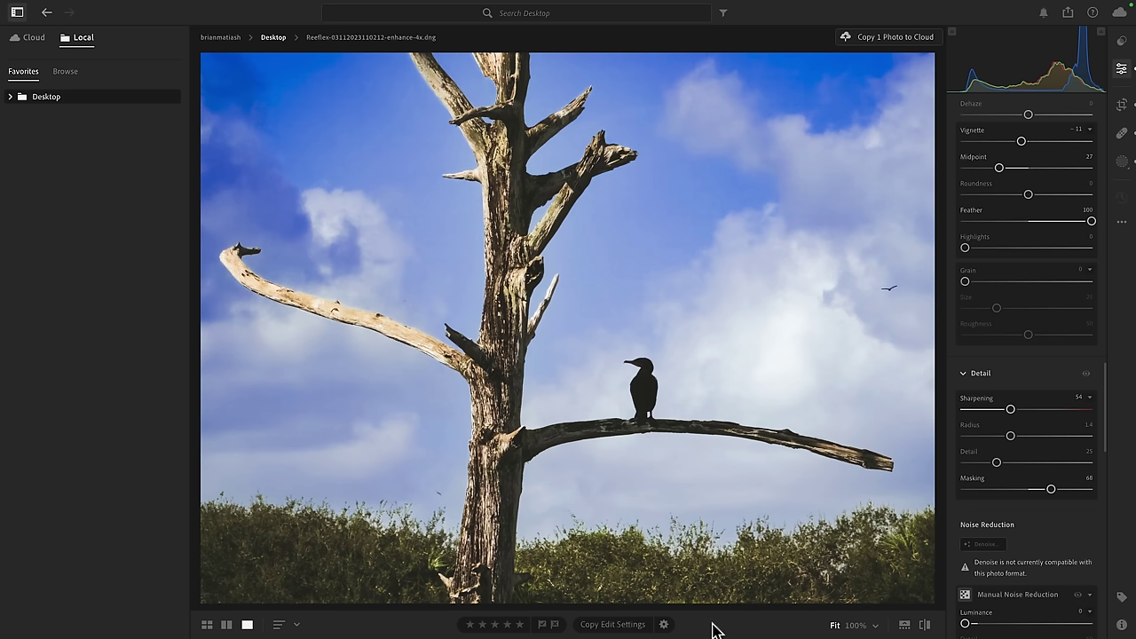
Step: Return to the Lightroom photo grid and open the Enhance options for the original DNG, Reeflex-03112023110212.dng
{"action": "key", "text": "g"}
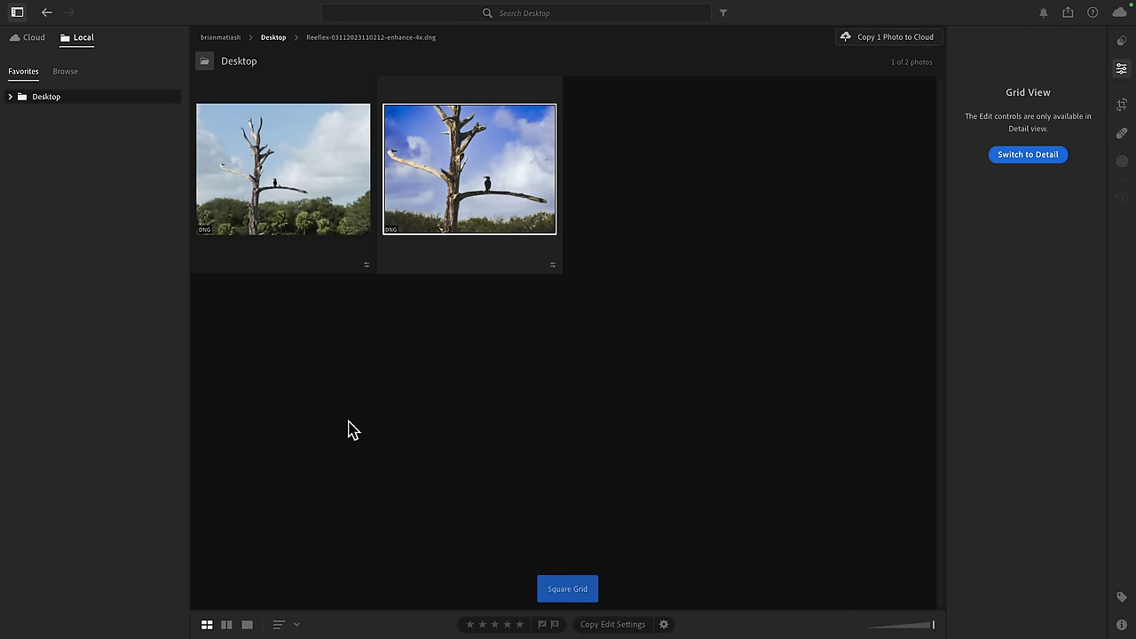
{"action": "left_click", "coordinate": [324, 367]}
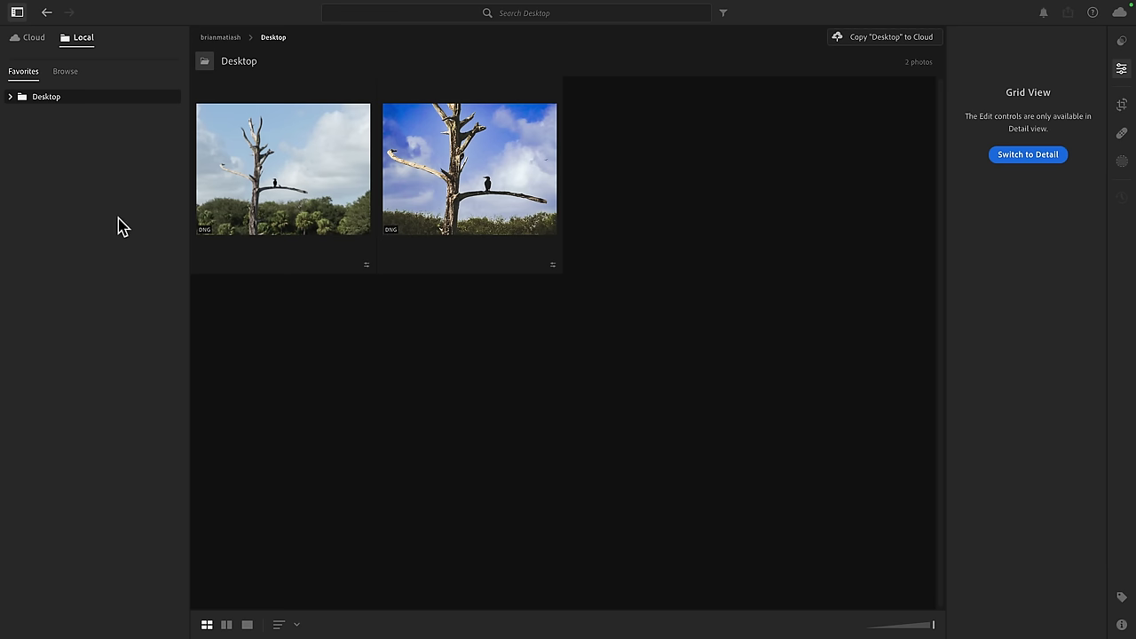
{"action": "left_click", "coordinate": [259, 195]}
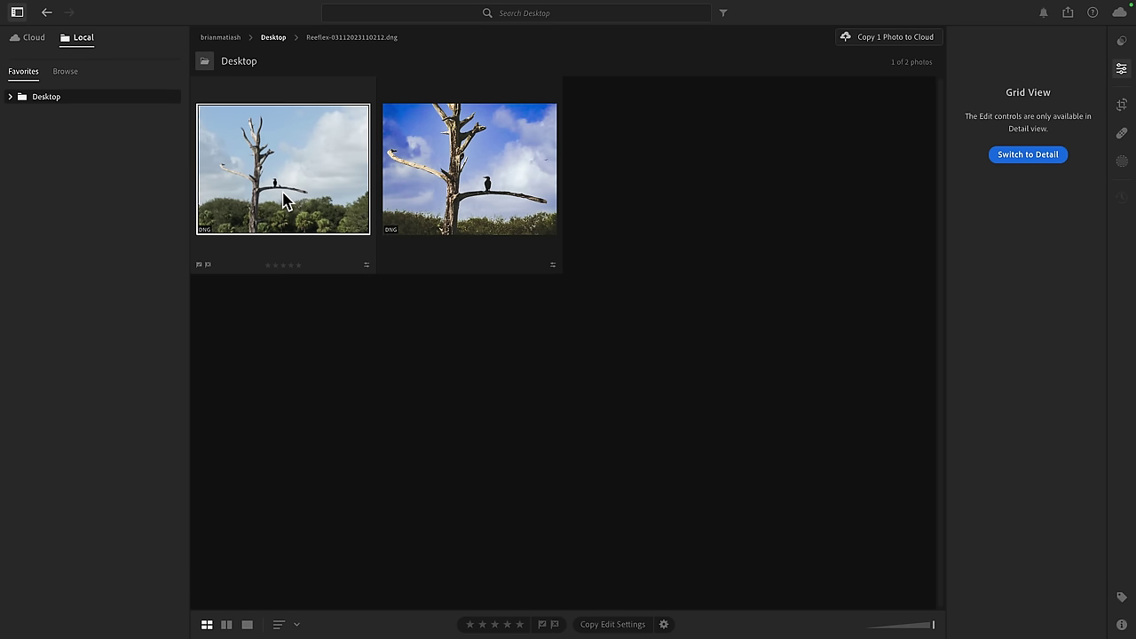
{"action": "right_click", "coordinate": [284, 194]}
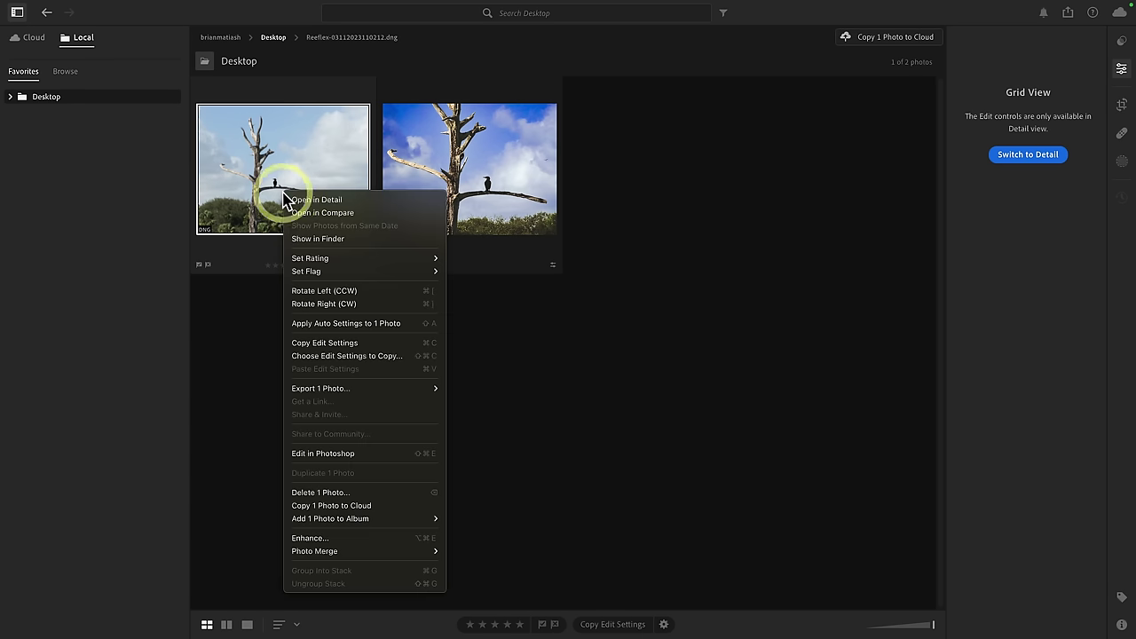
{"action": "left_click", "coordinate": [349, 539]}
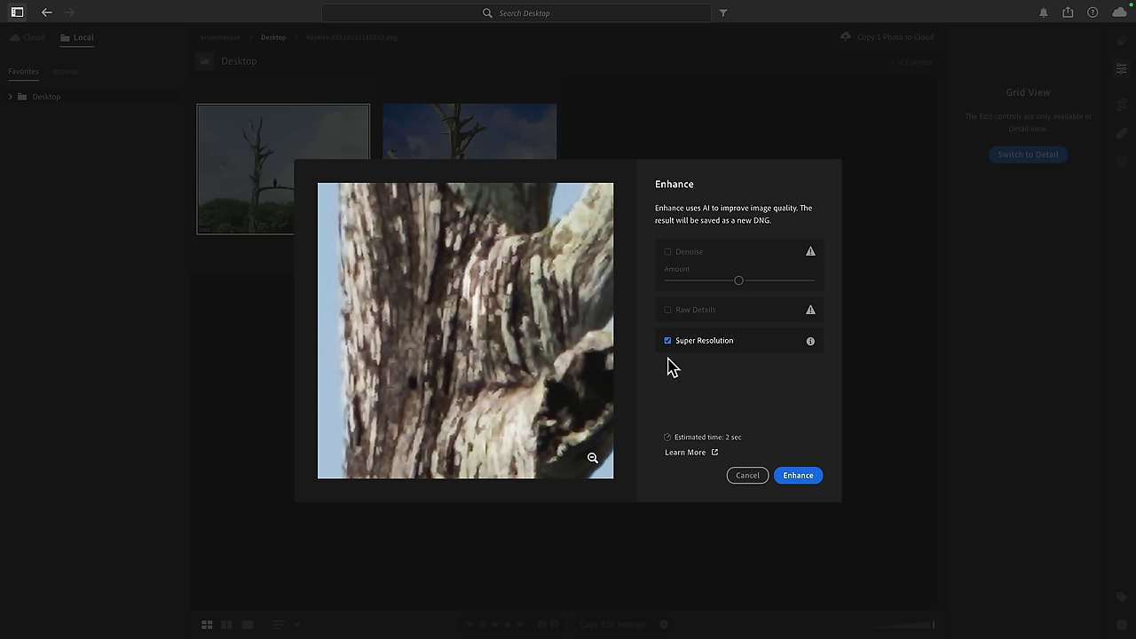